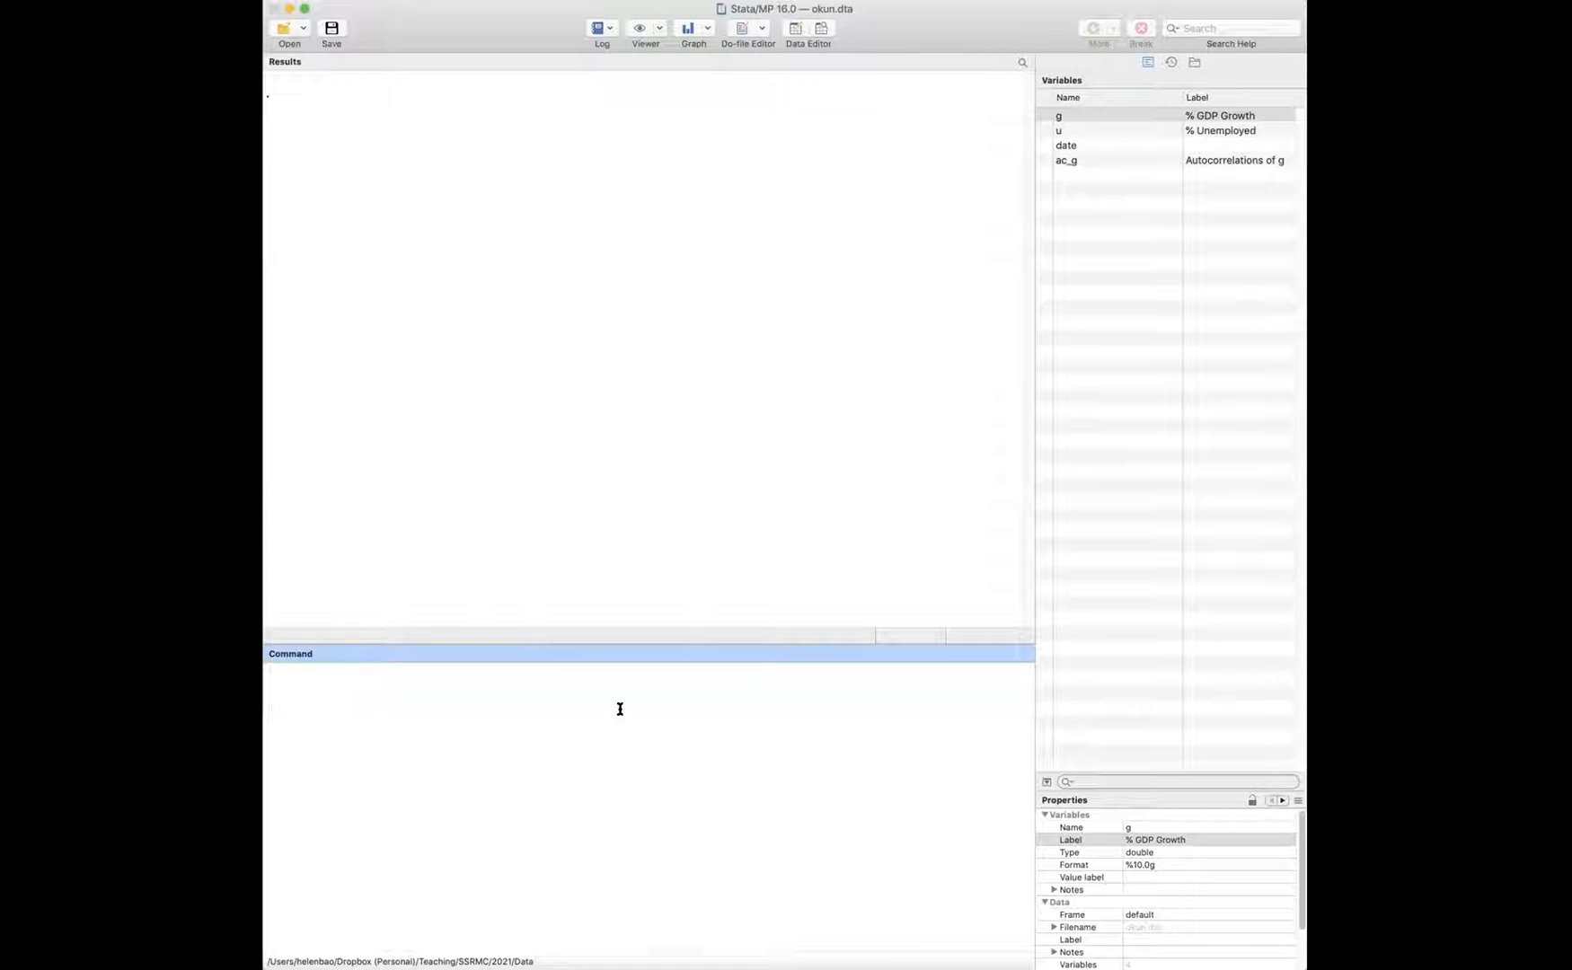
# Step: Plot the correlogram of g with 12 lags, storing the autocorrelations in a new variable ac_g
pyautogui.write('ac g,lags(12) generate(ac_g)')
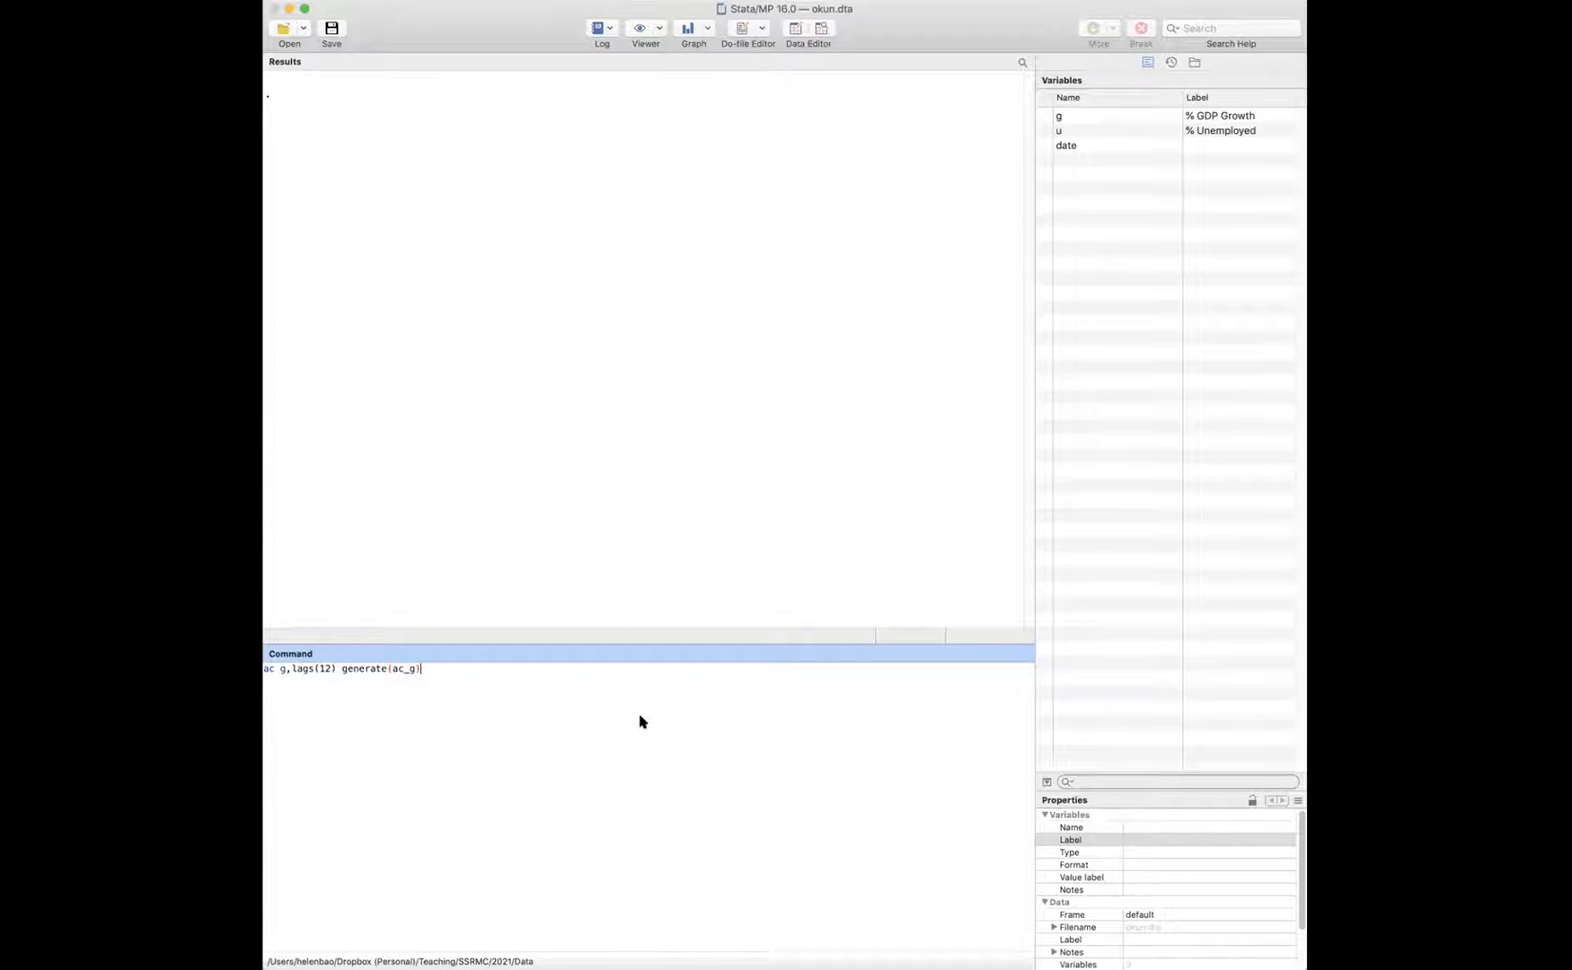
pyautogui.press('Return')
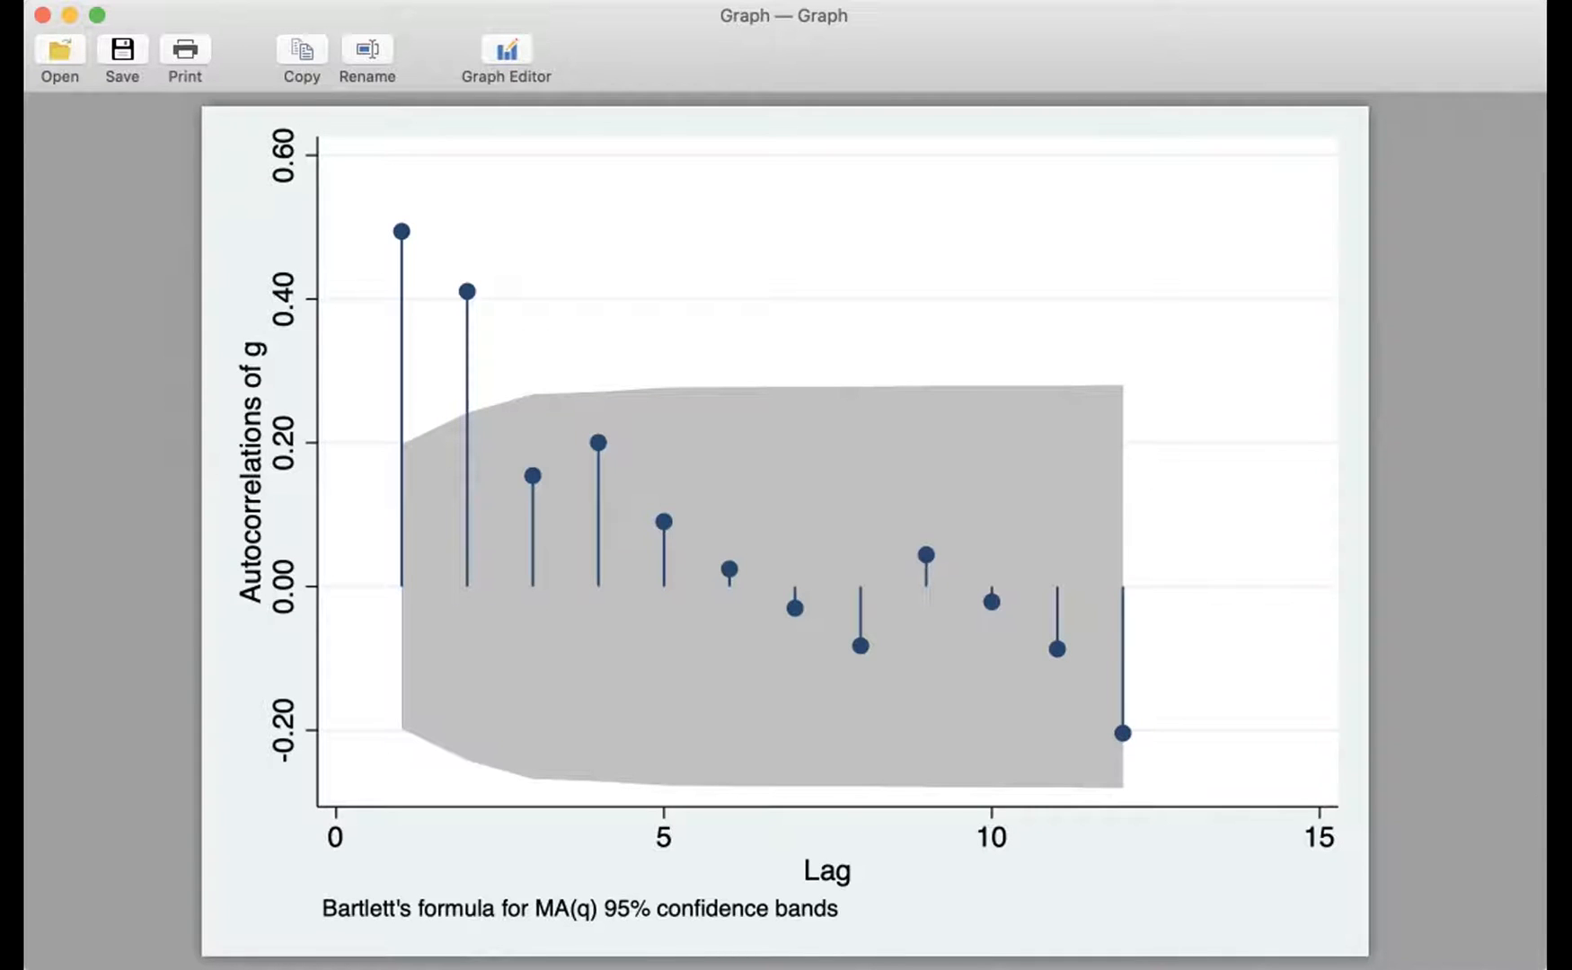
pyautogui.click(923, 661)
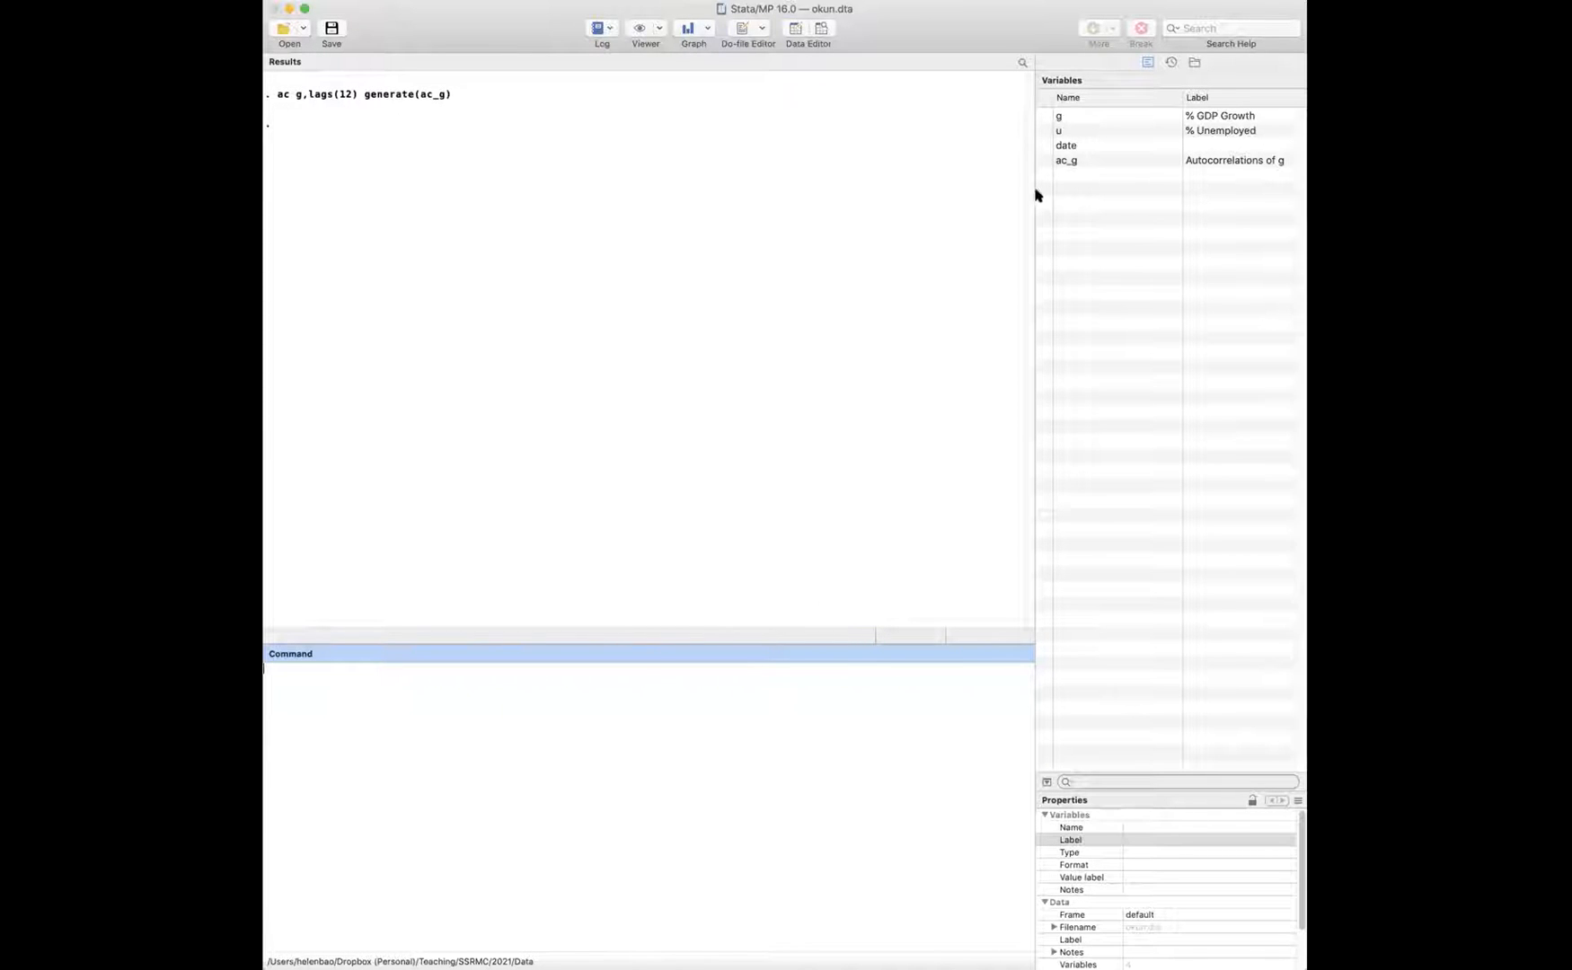
pyautogui.click(1088, 160)
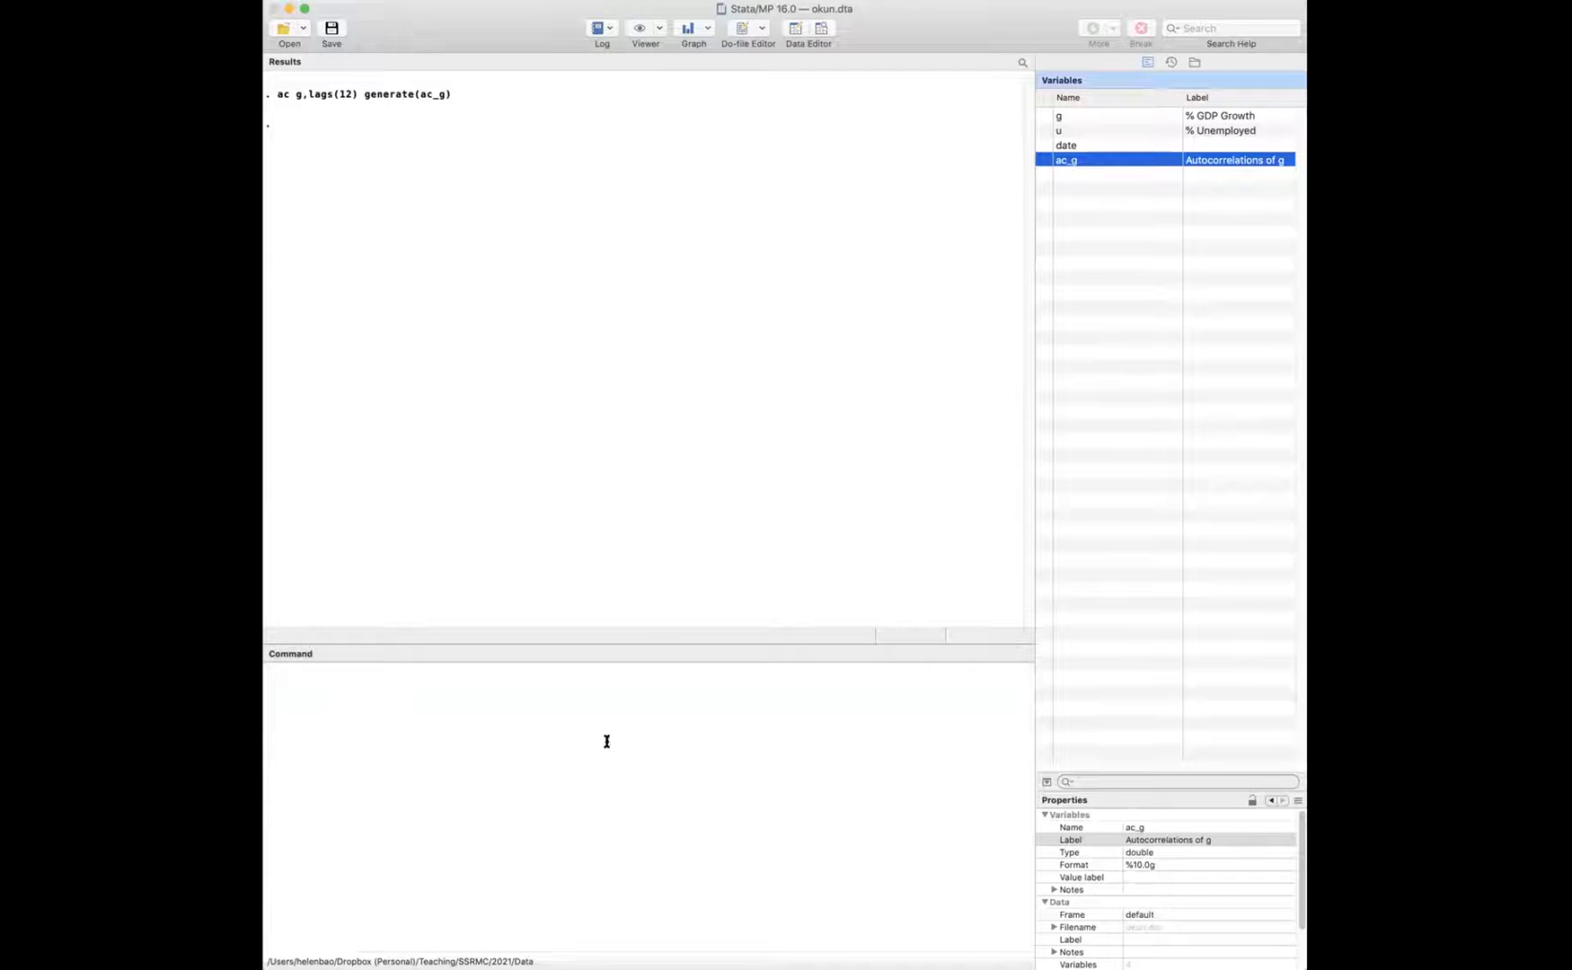
# Step: Generate the test statistic variable z as sqrt(e(N))*ac_g
pyautogui.click(349, 707)
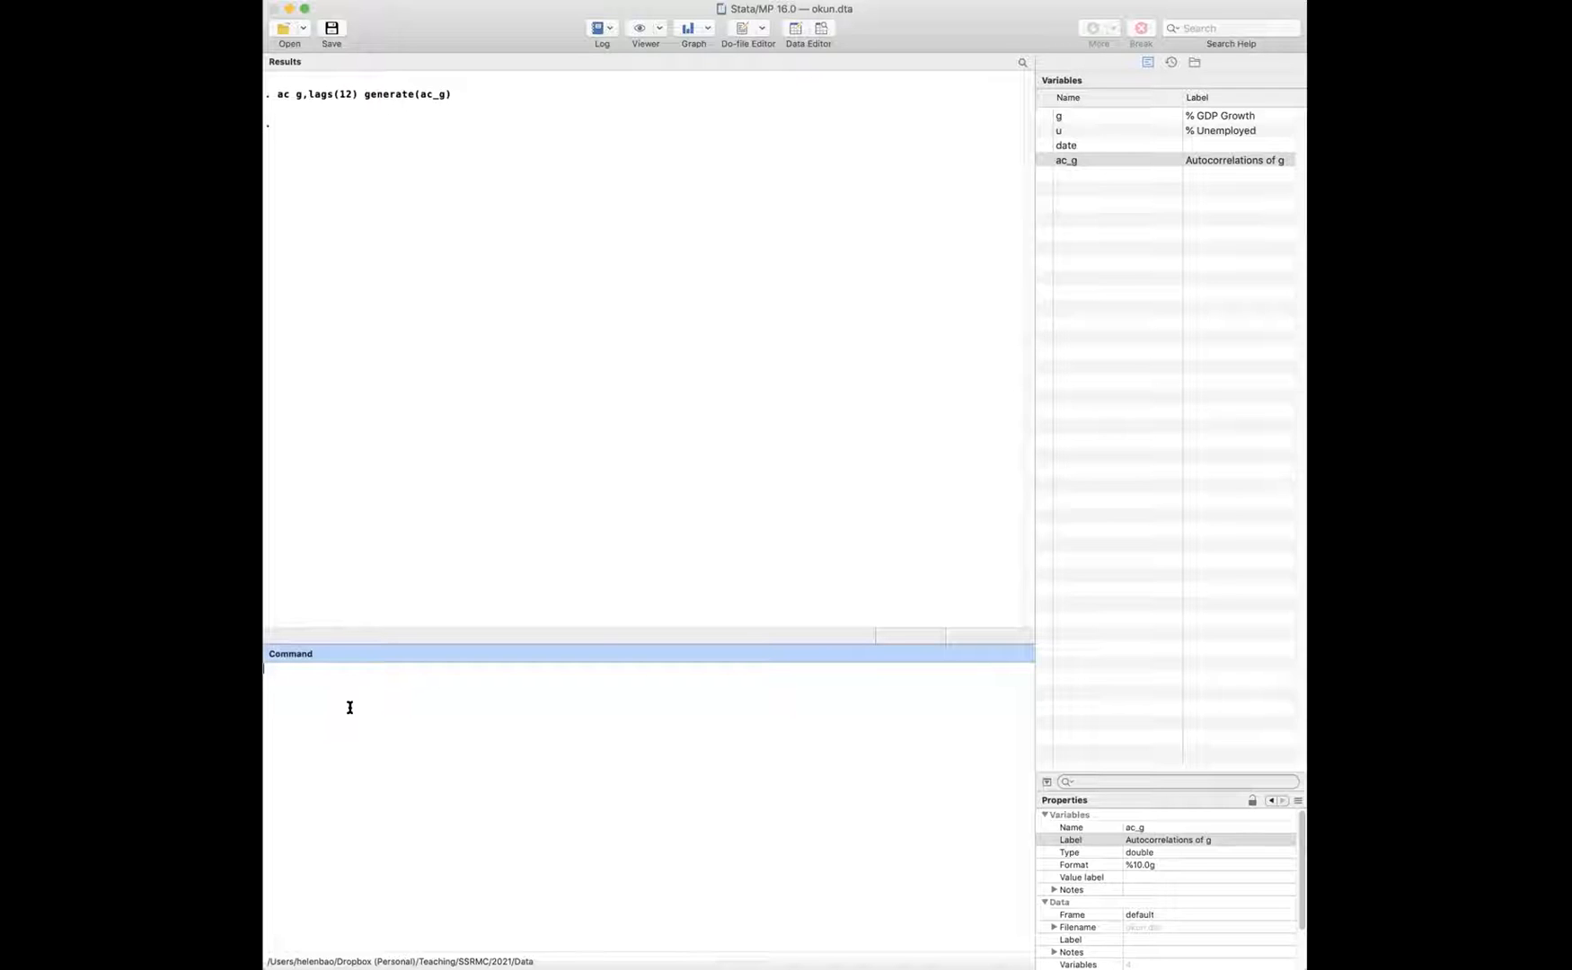
pyautogui.write('generate z=sqrt(e(N)')
pyautogui.write(')*ac_g')
pyautogui.press('Return')
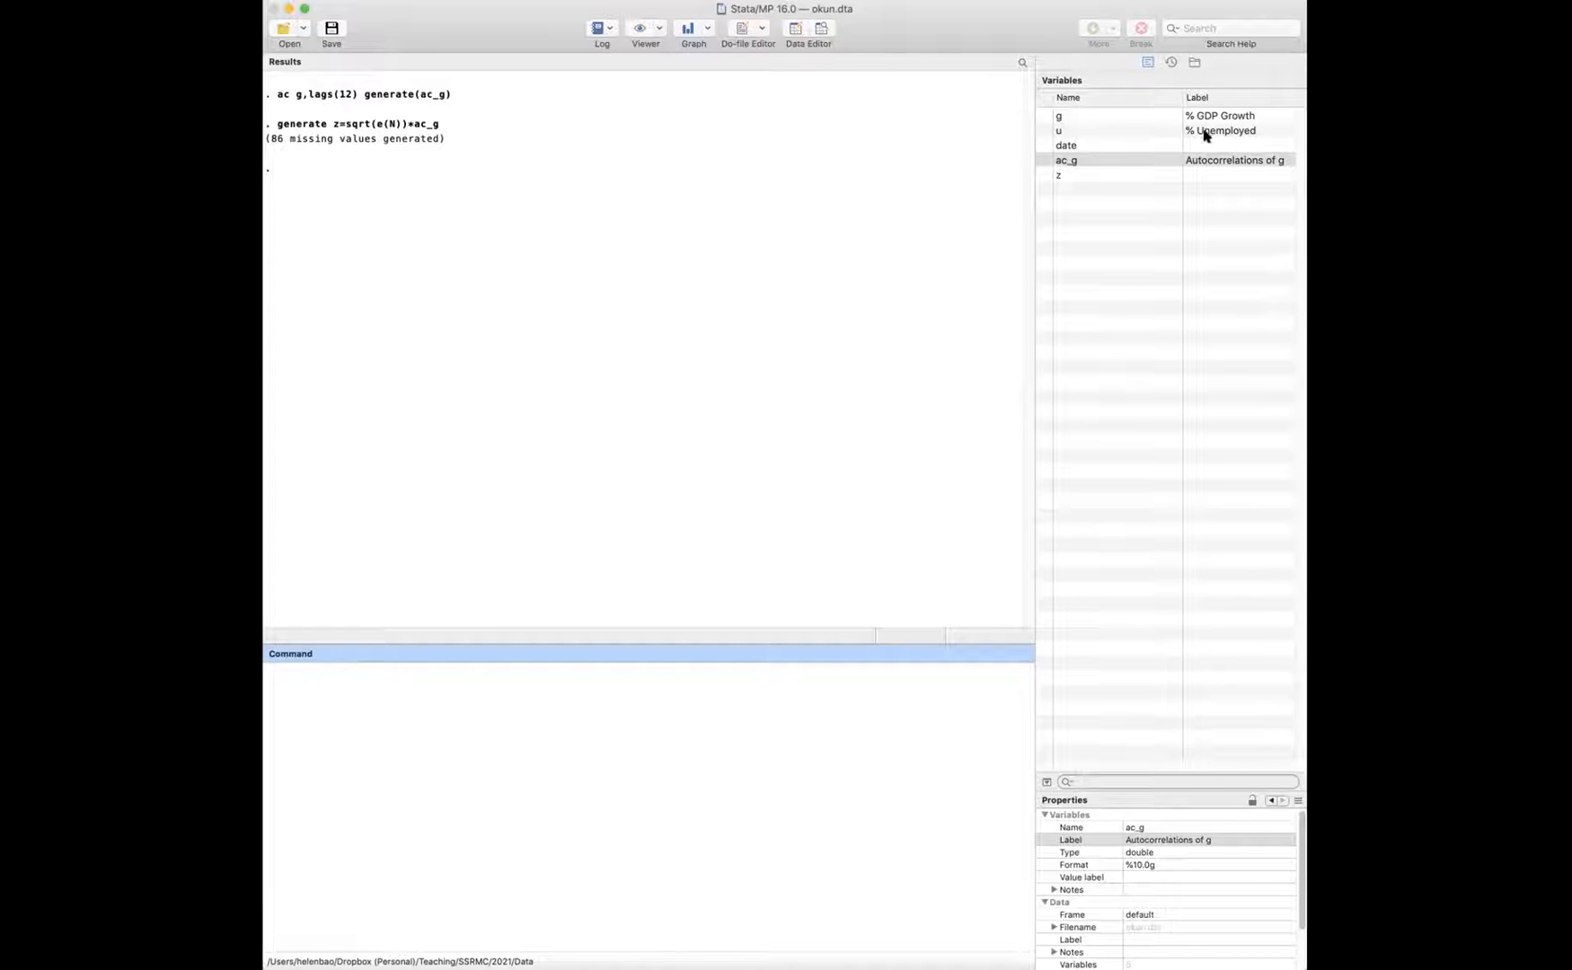
# Step: List ac_g and z for observations 1 to 12 and switch to the Serial Correlation slide in PowerPoint
pyautogui.click(1092, 159)
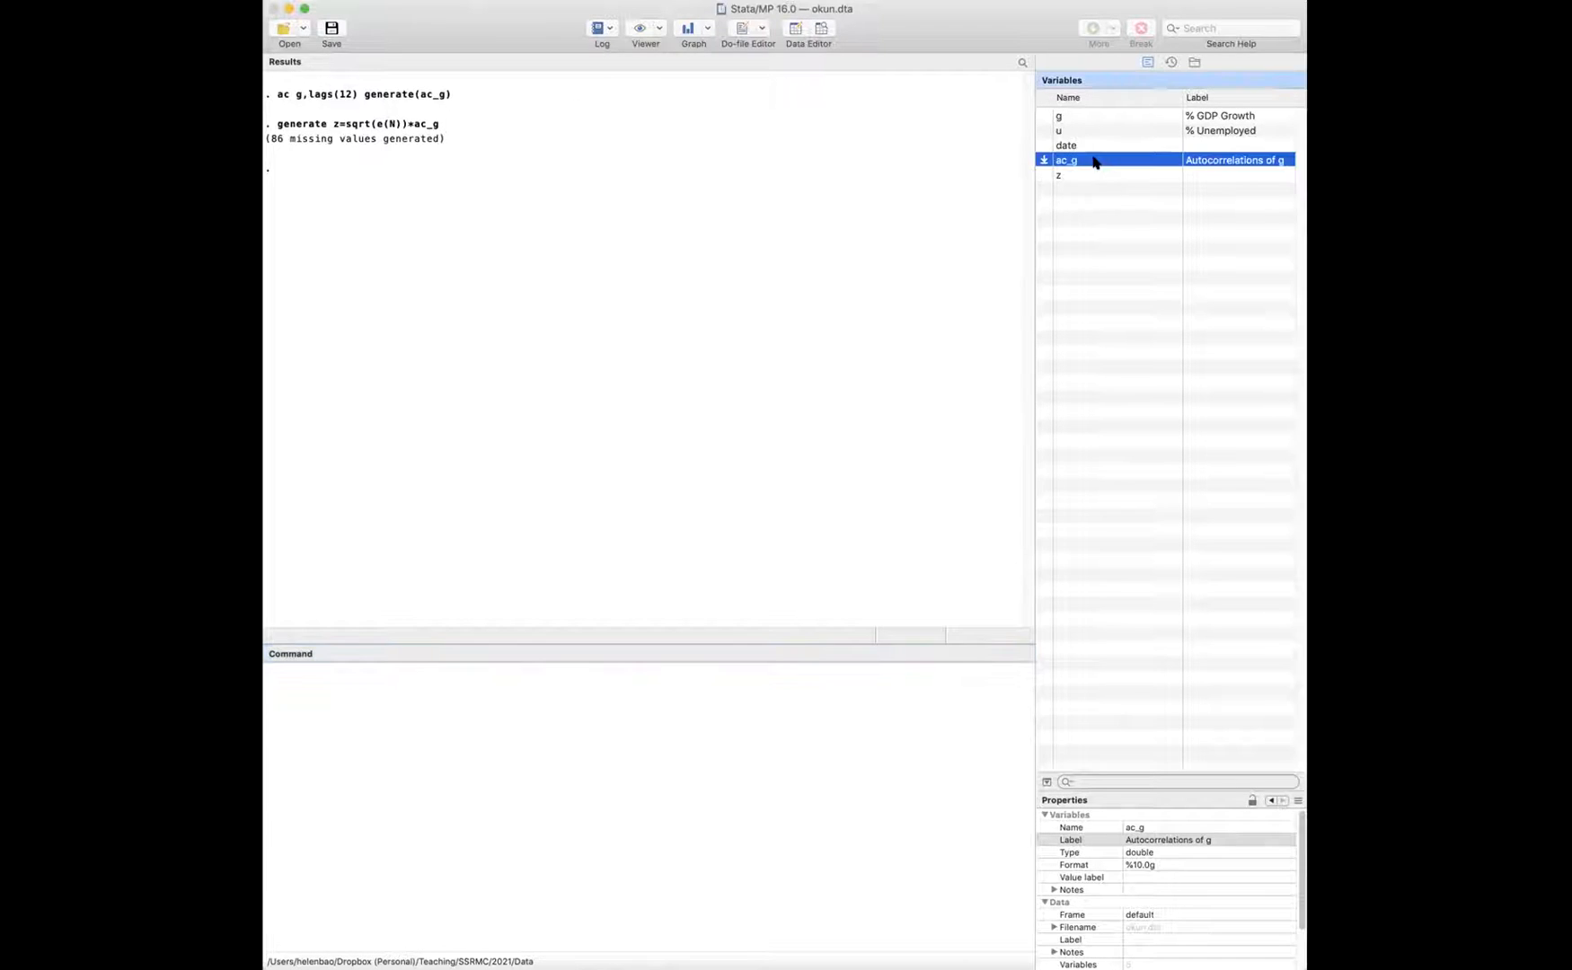
pyautogui.click(1095, 176)
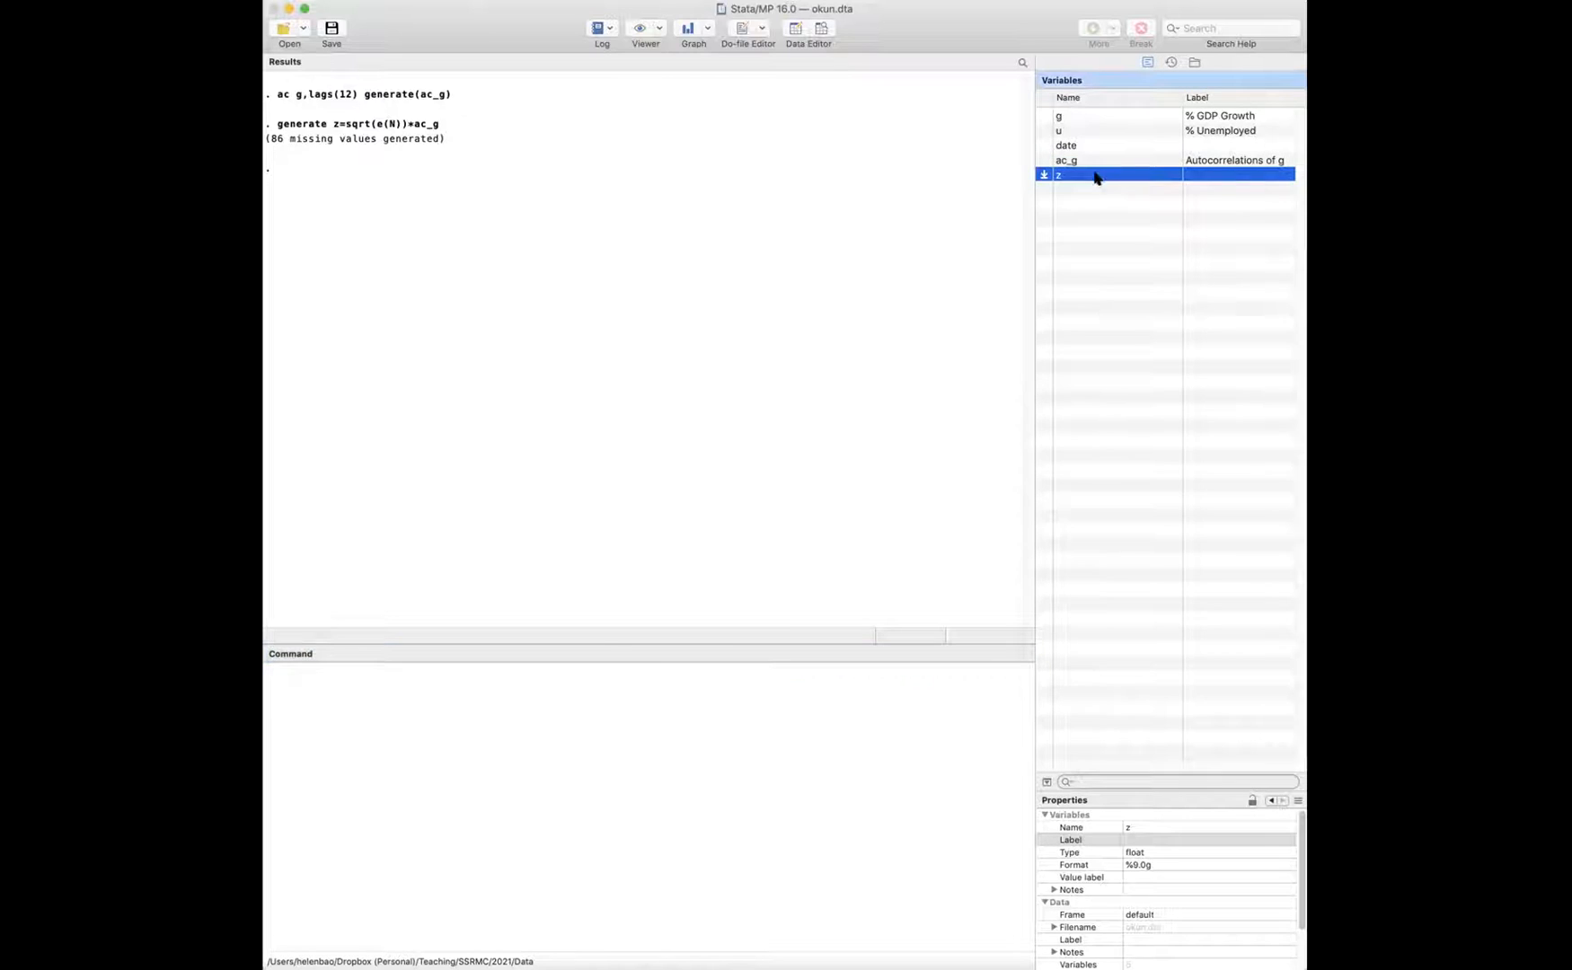
pyautogui.click(322, 719)
pyautogui.write('list')
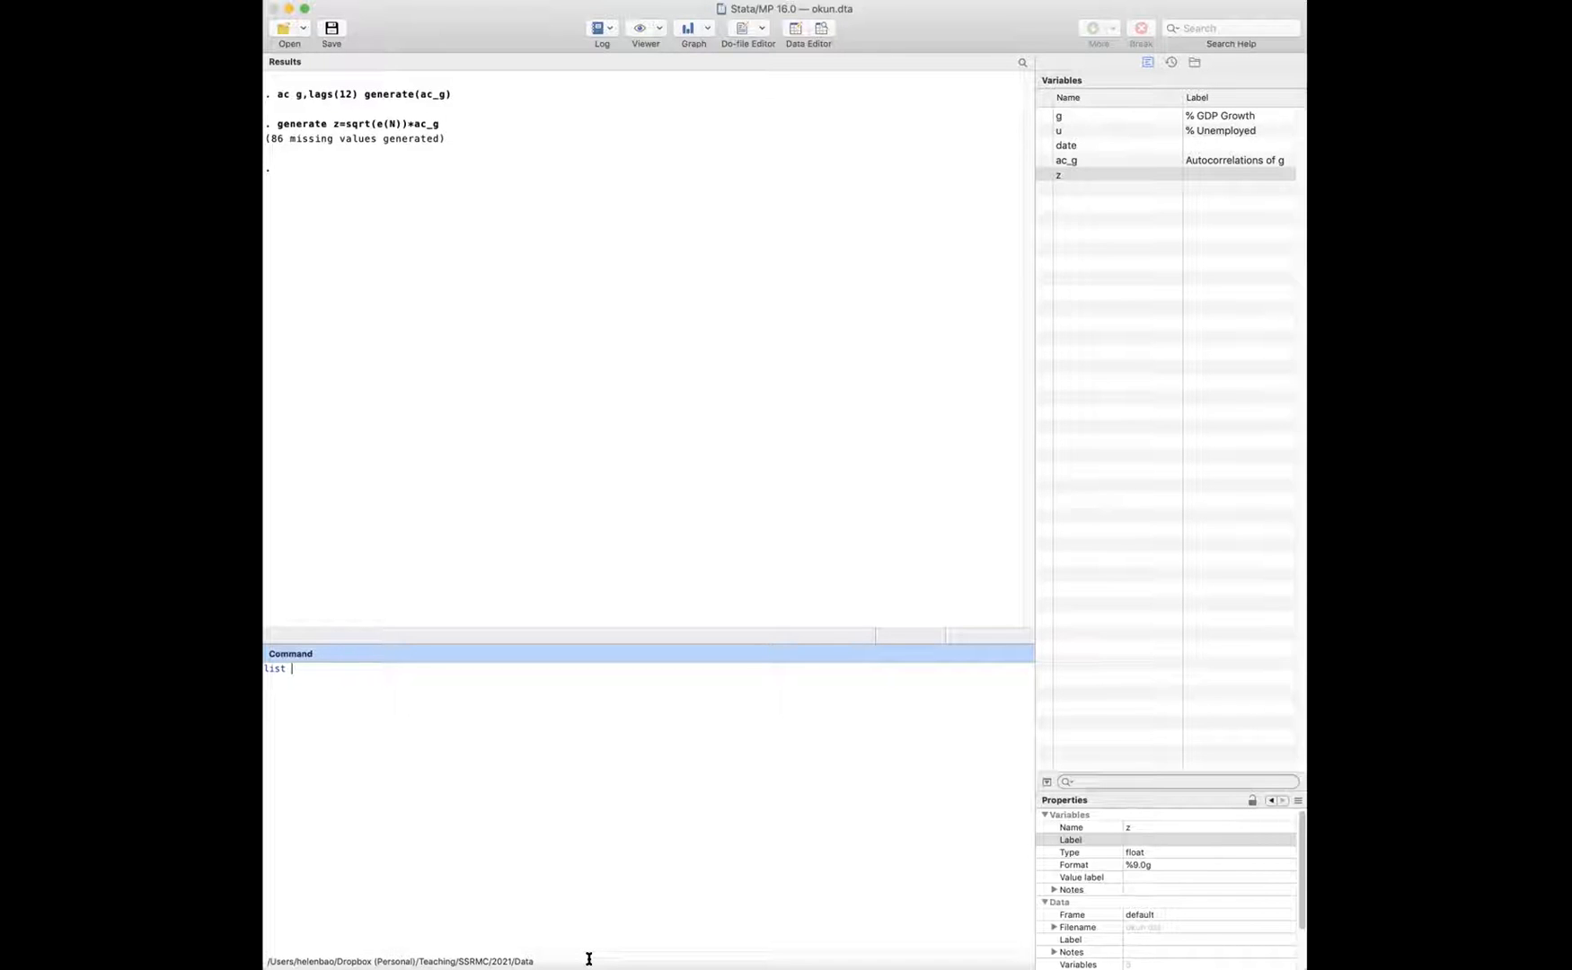
pyautogui.write(' ac_g z in 1/12')
pyautogui.press('Return')
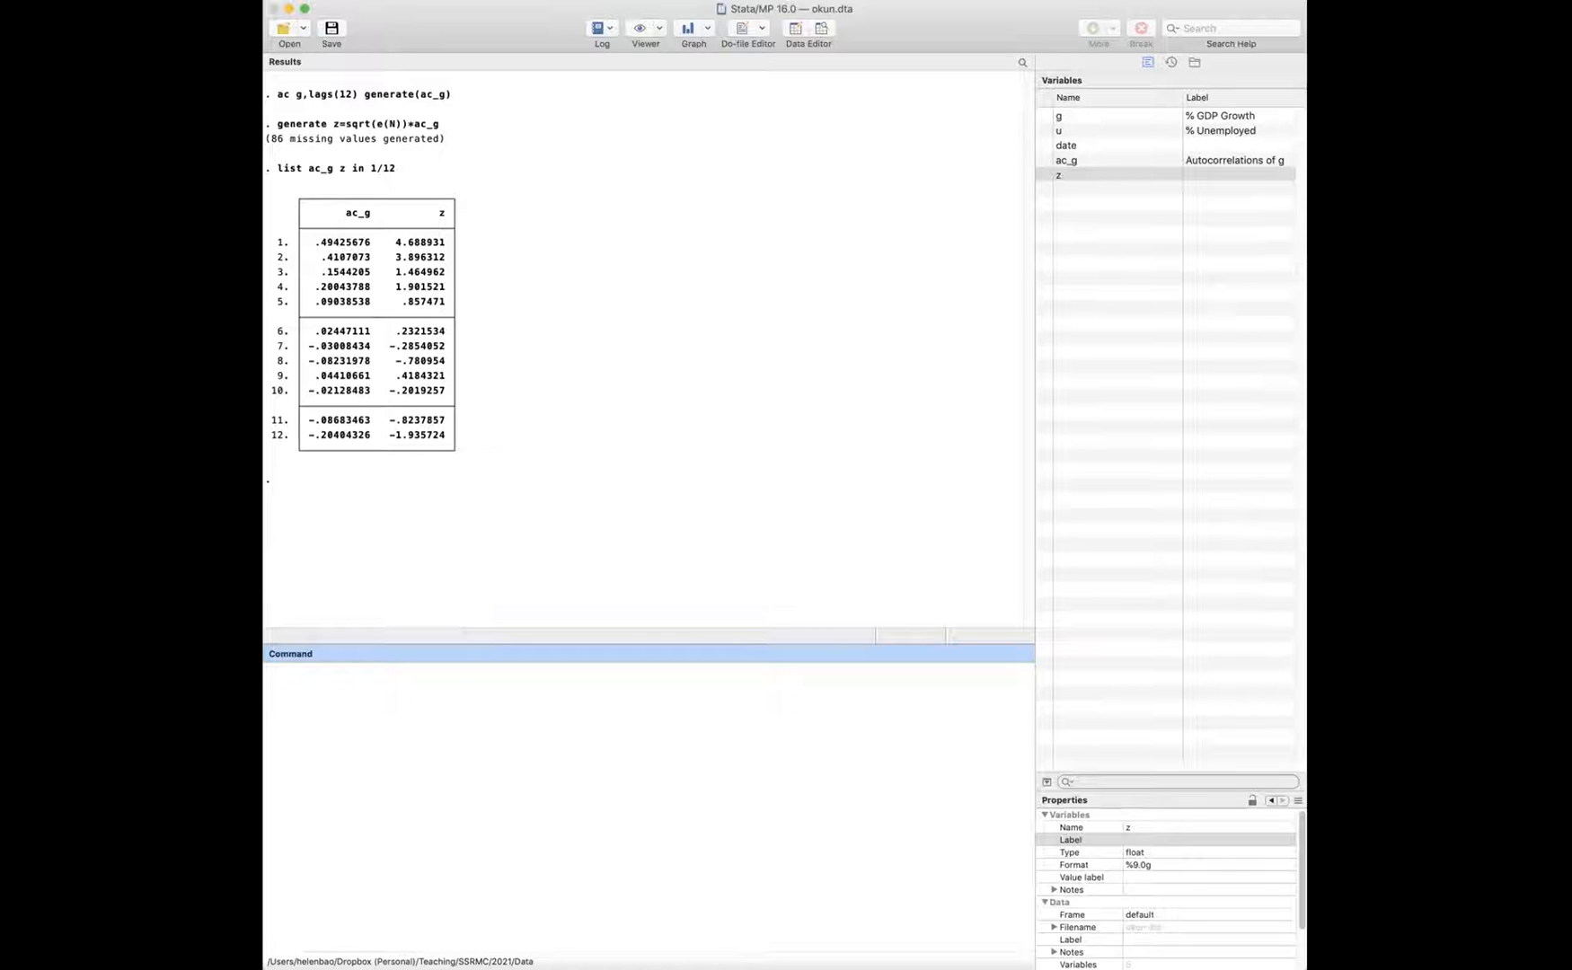
pyautogui.press('super+Tab')
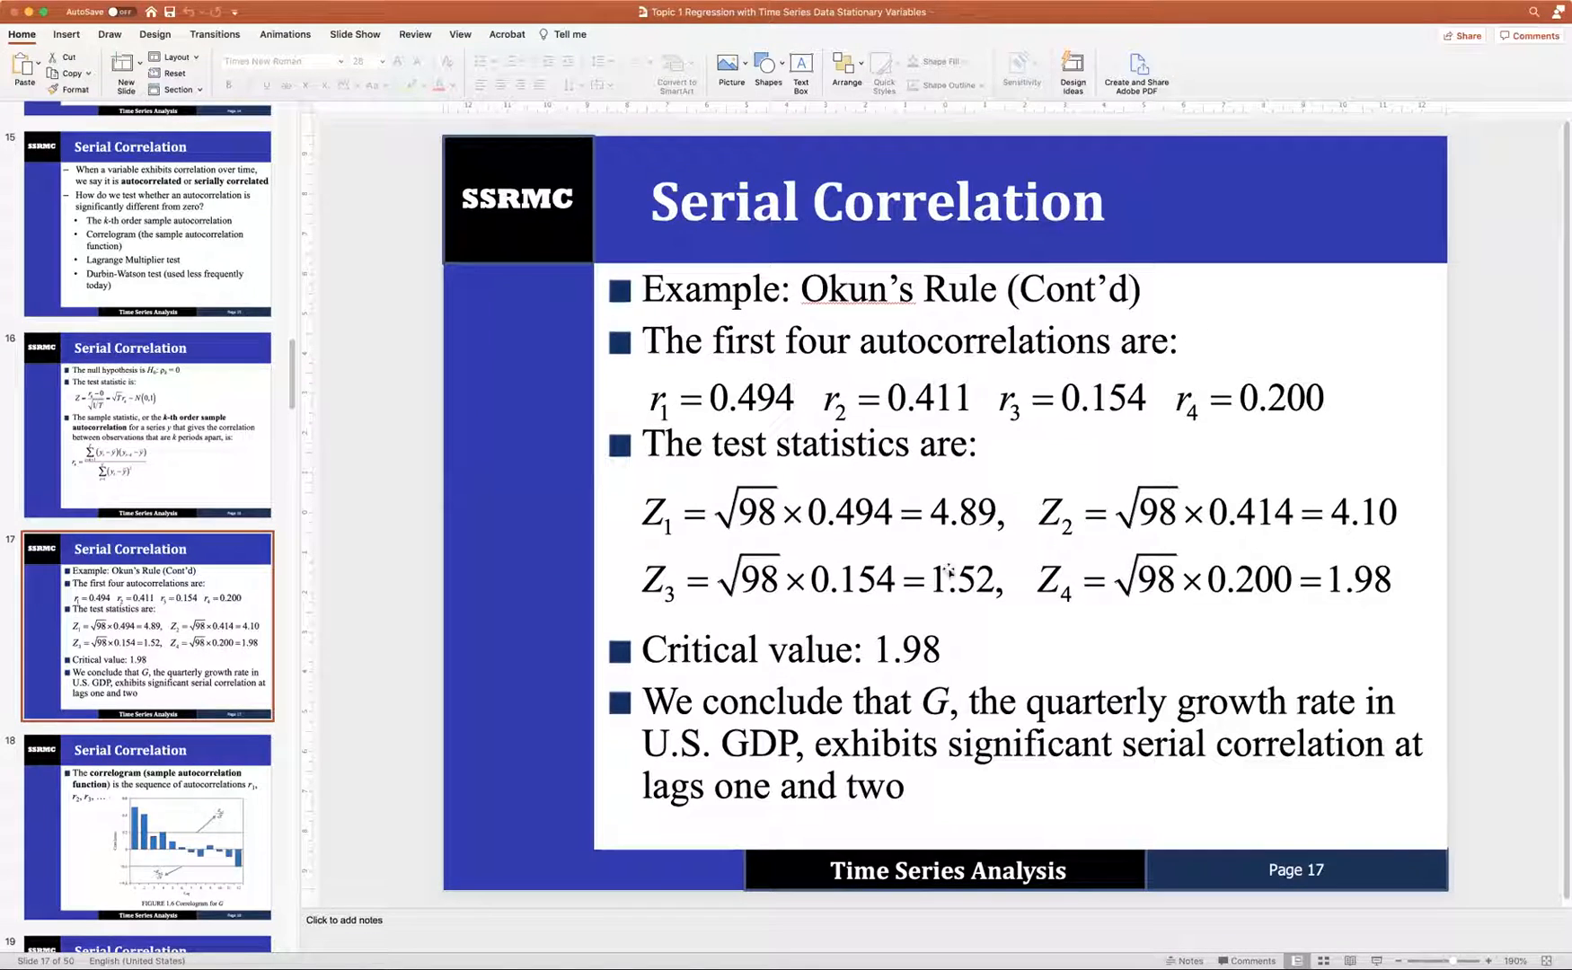
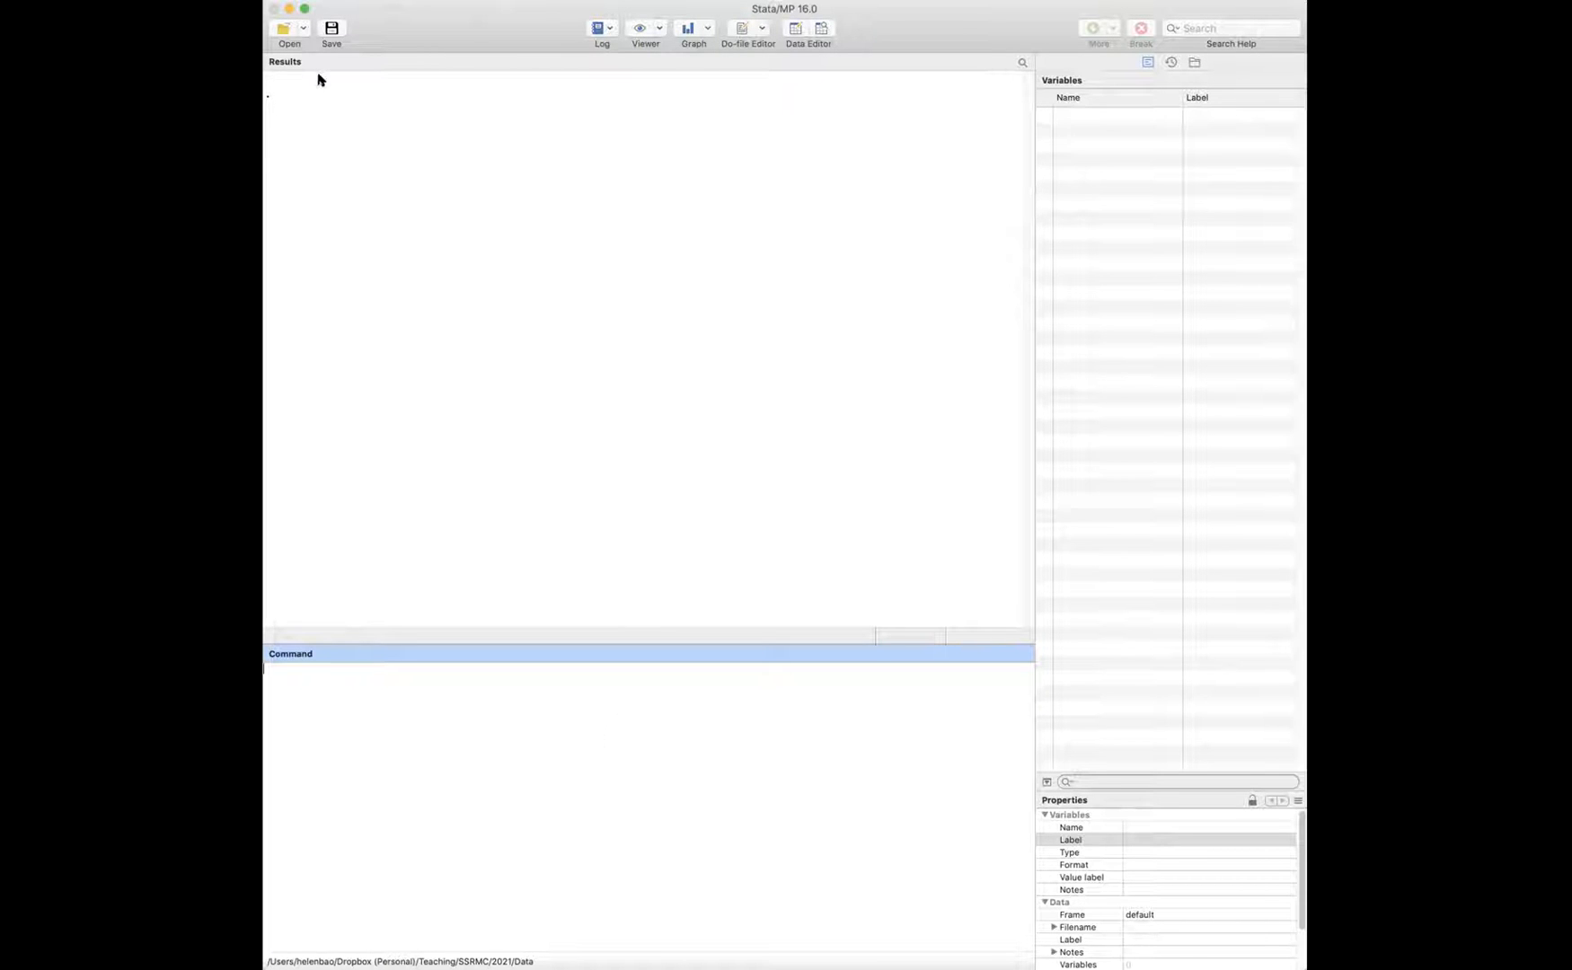
# Step: Open the dataset phillips_aus.dta from the Data folder
pyautogui.click(289, 32)
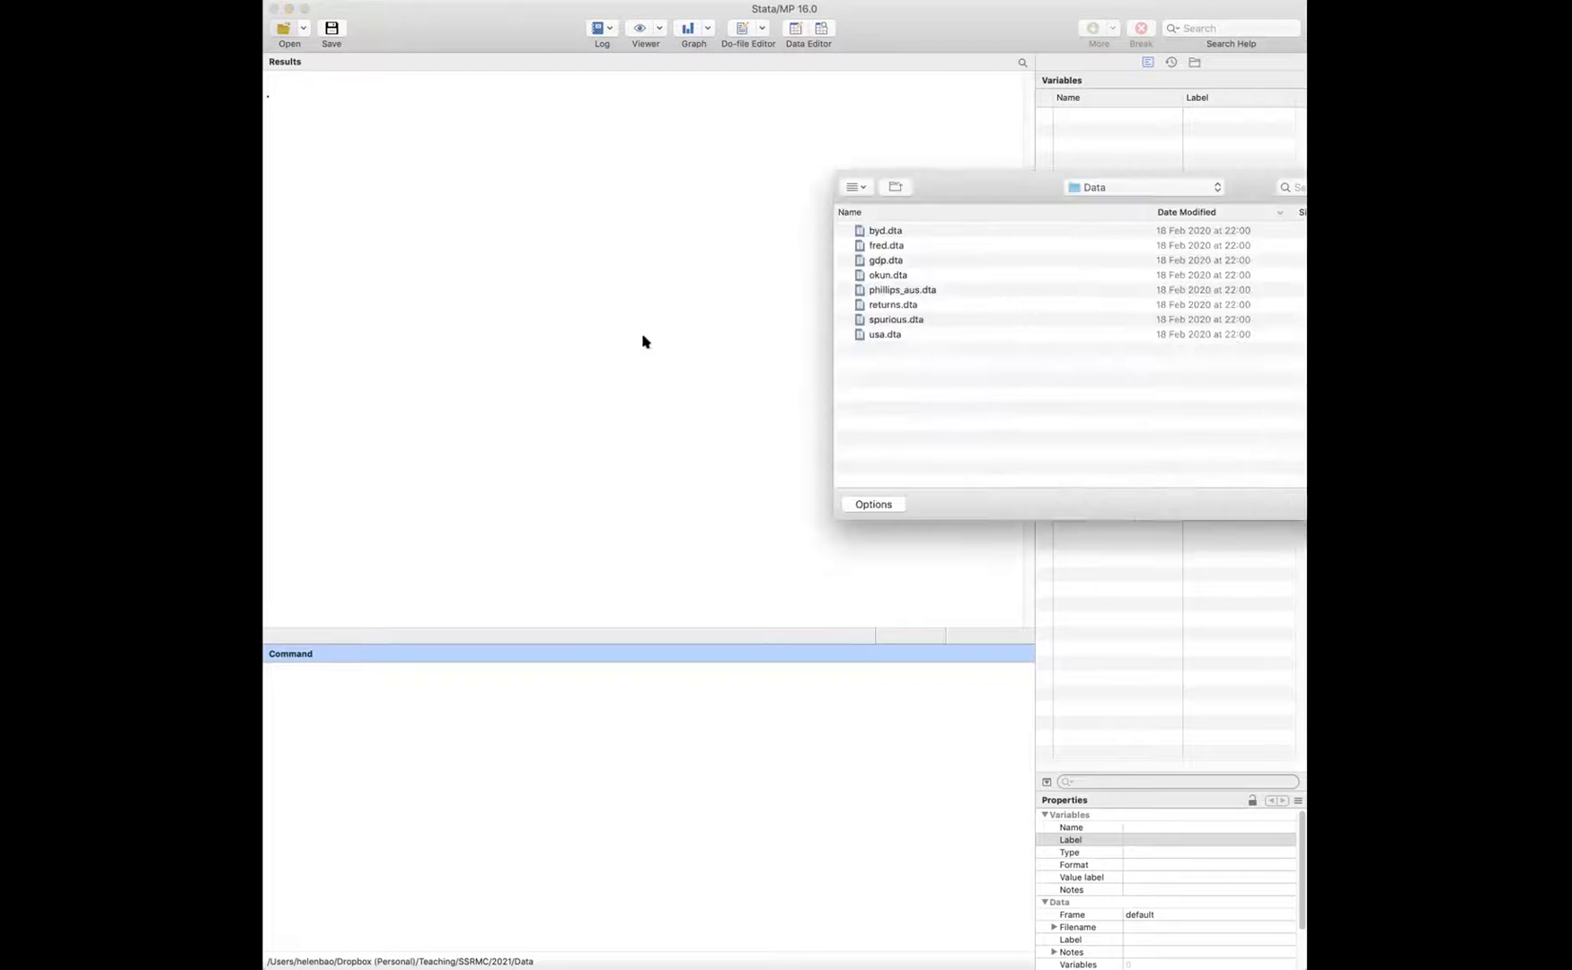
pyautogui.click(907, 291)
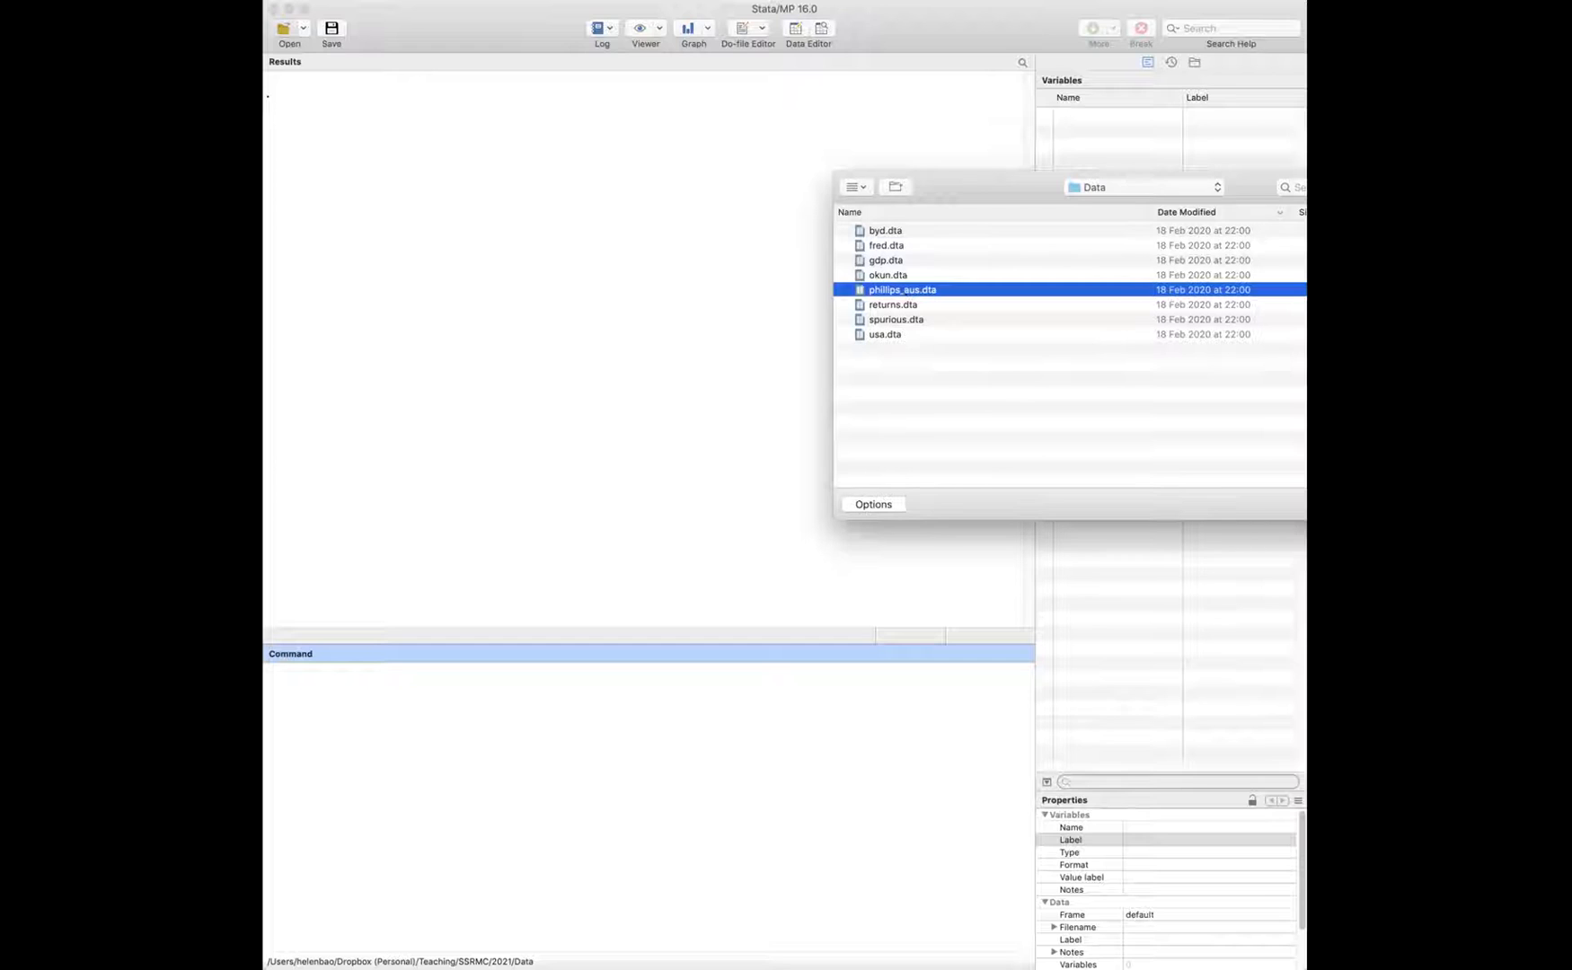
pyautogui.press('Return')
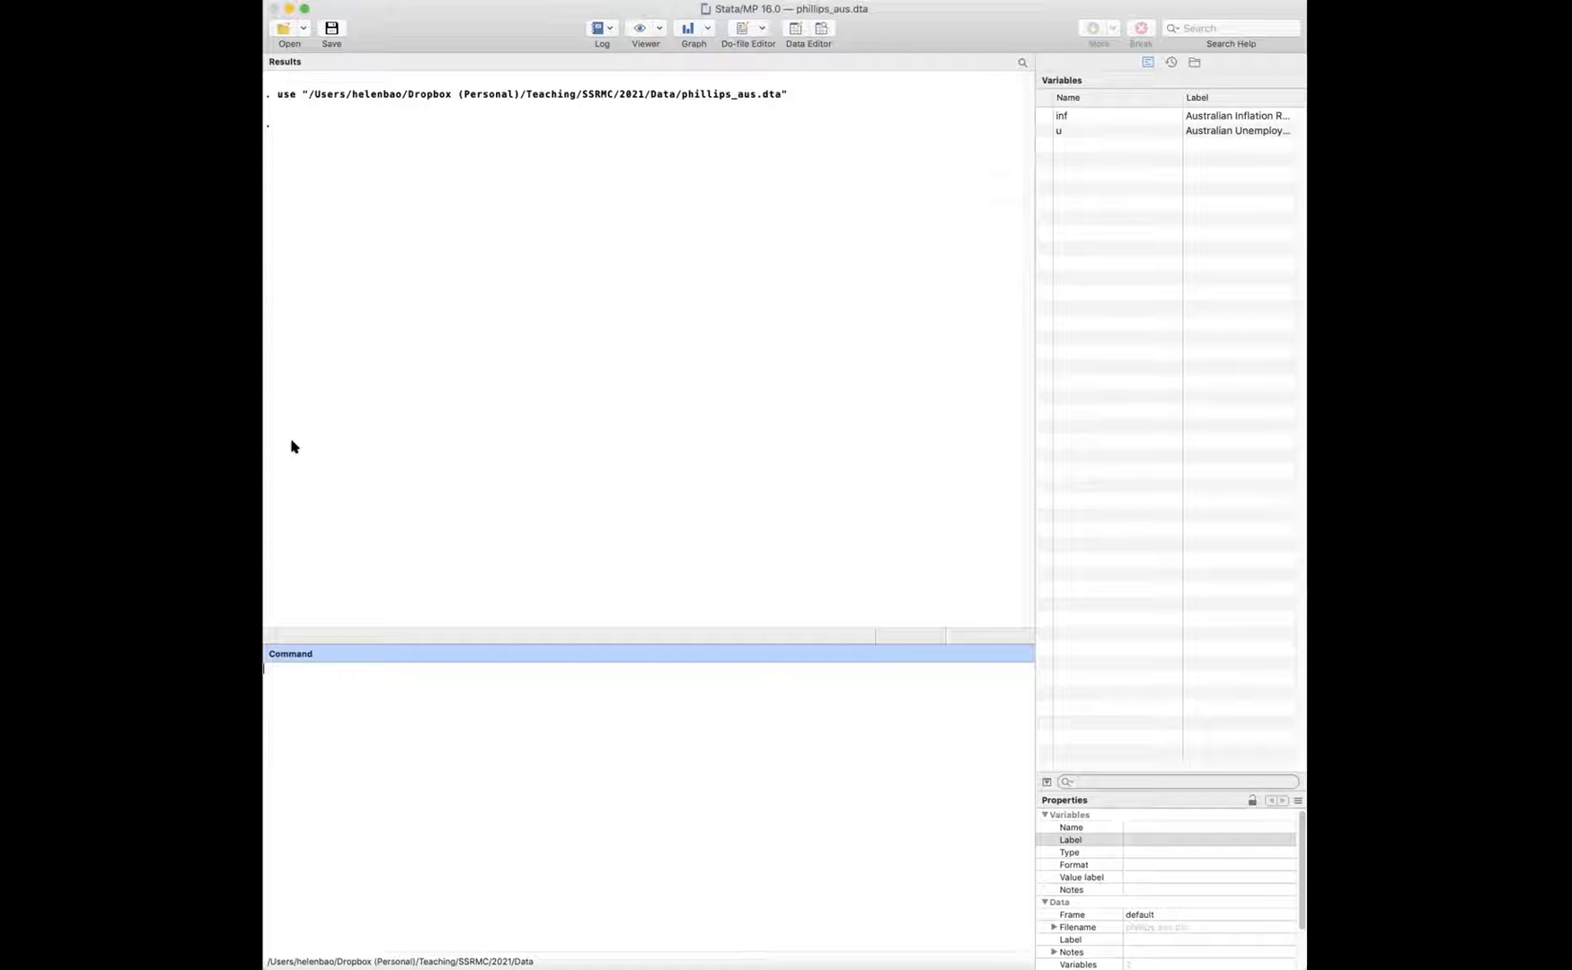
pyautogui.moveTo(274, 96); pyautogui.dragTo(791, 108)
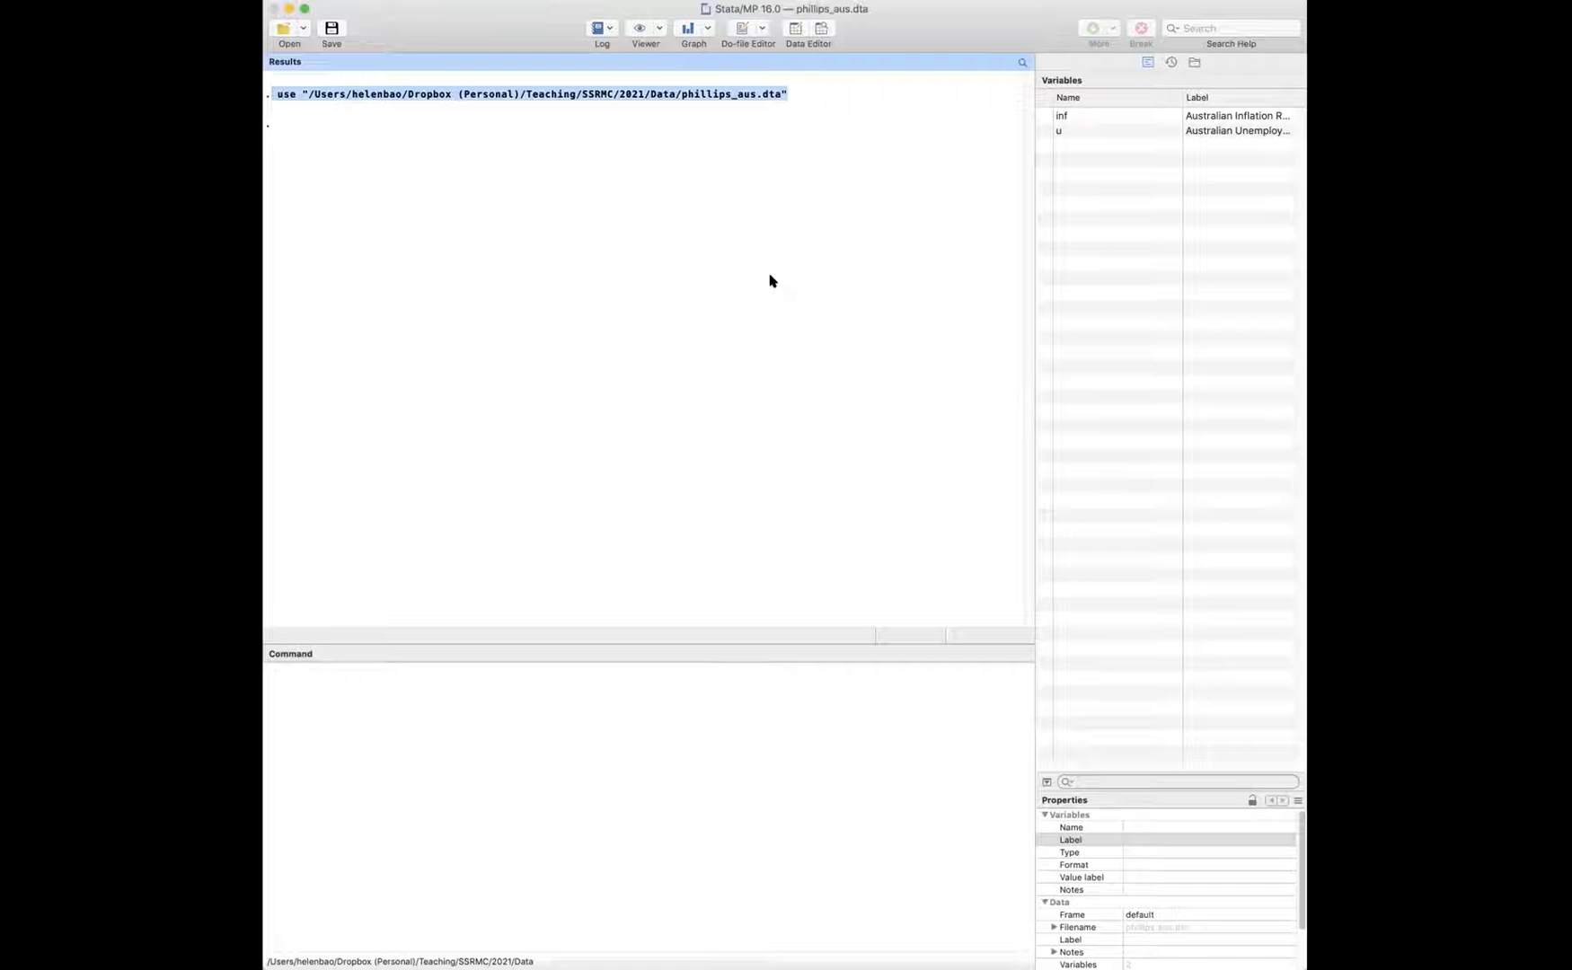
pyautogui.click(642, 807)
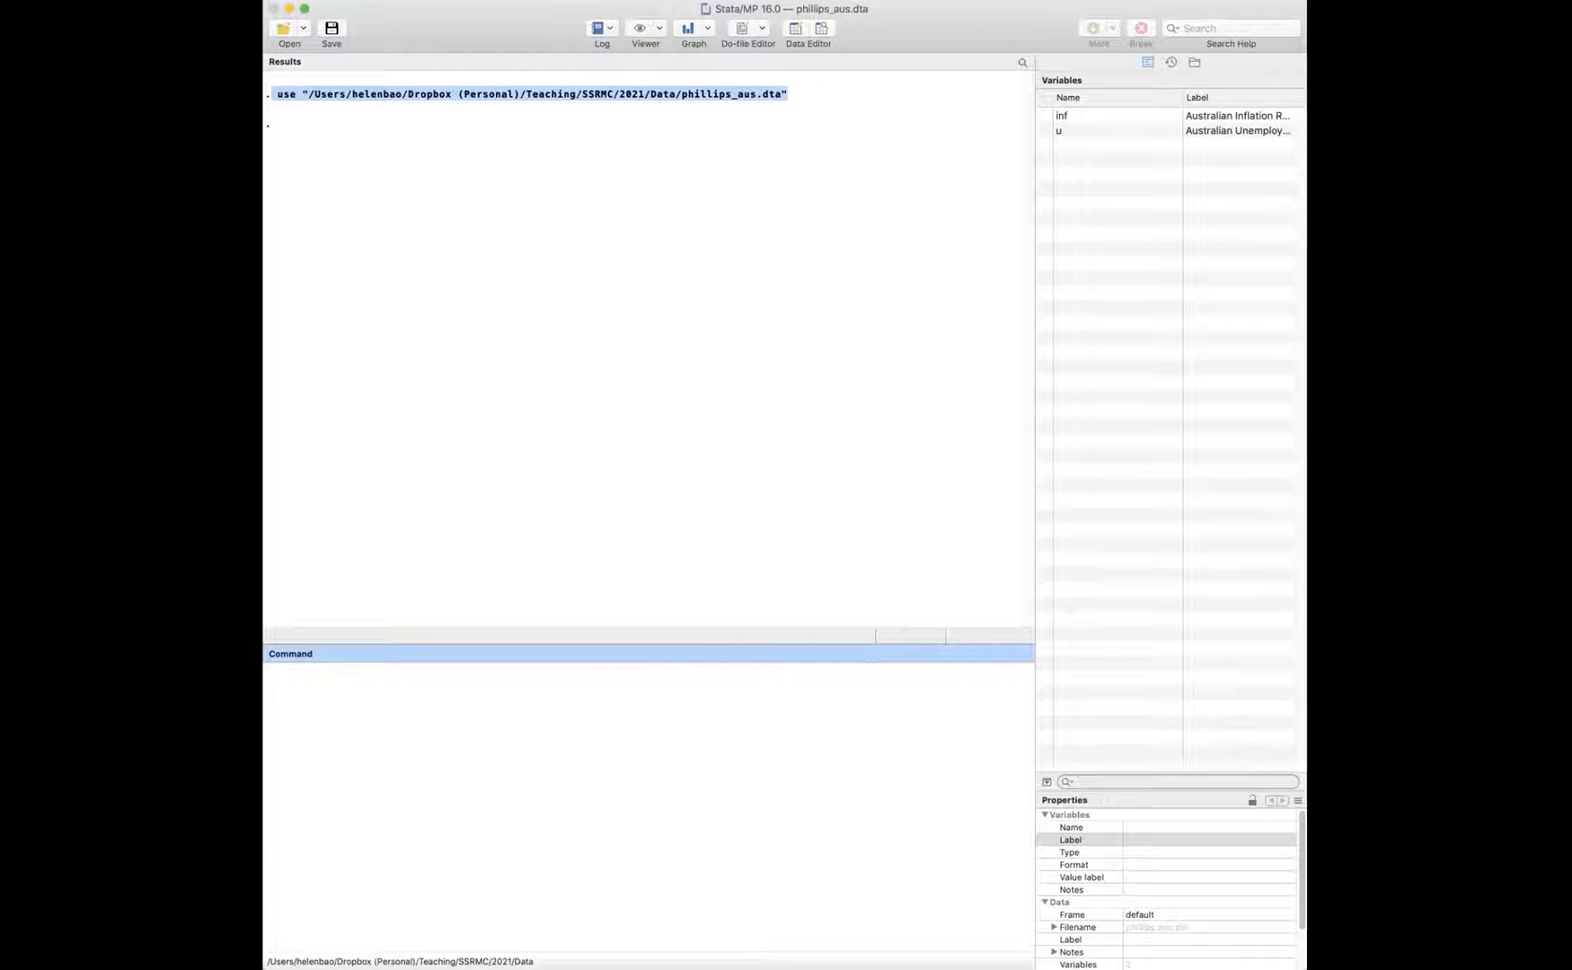
pyautogui.moveTo(1291, 86)
pyautogui.mouseDown()
pyautogui.moveTo(1036, 105)
pyautogui.moveTo(1087, 163)
pyautogui.moveTo(1273, 134)
pyautogui.moveTo(1293, 88)
pyautogui.mouseUp()
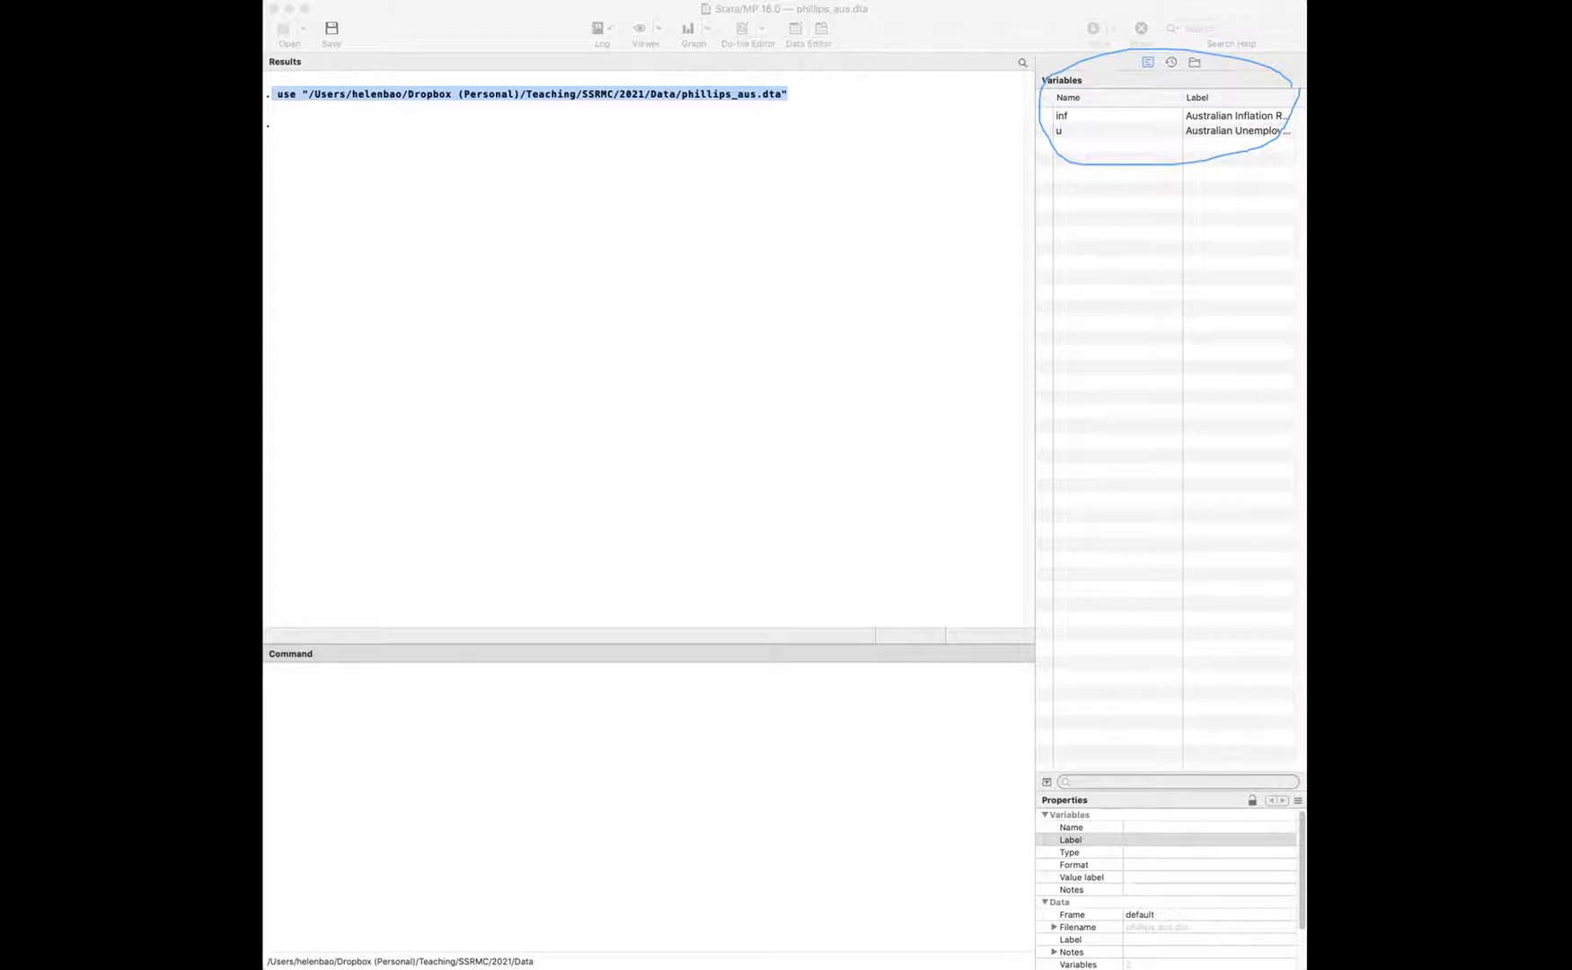
# Step: Generate a date variable as tq(1987q1) + _n-1 so the quarterly series starts in 1987q1
pyautogui.click(707, 810)
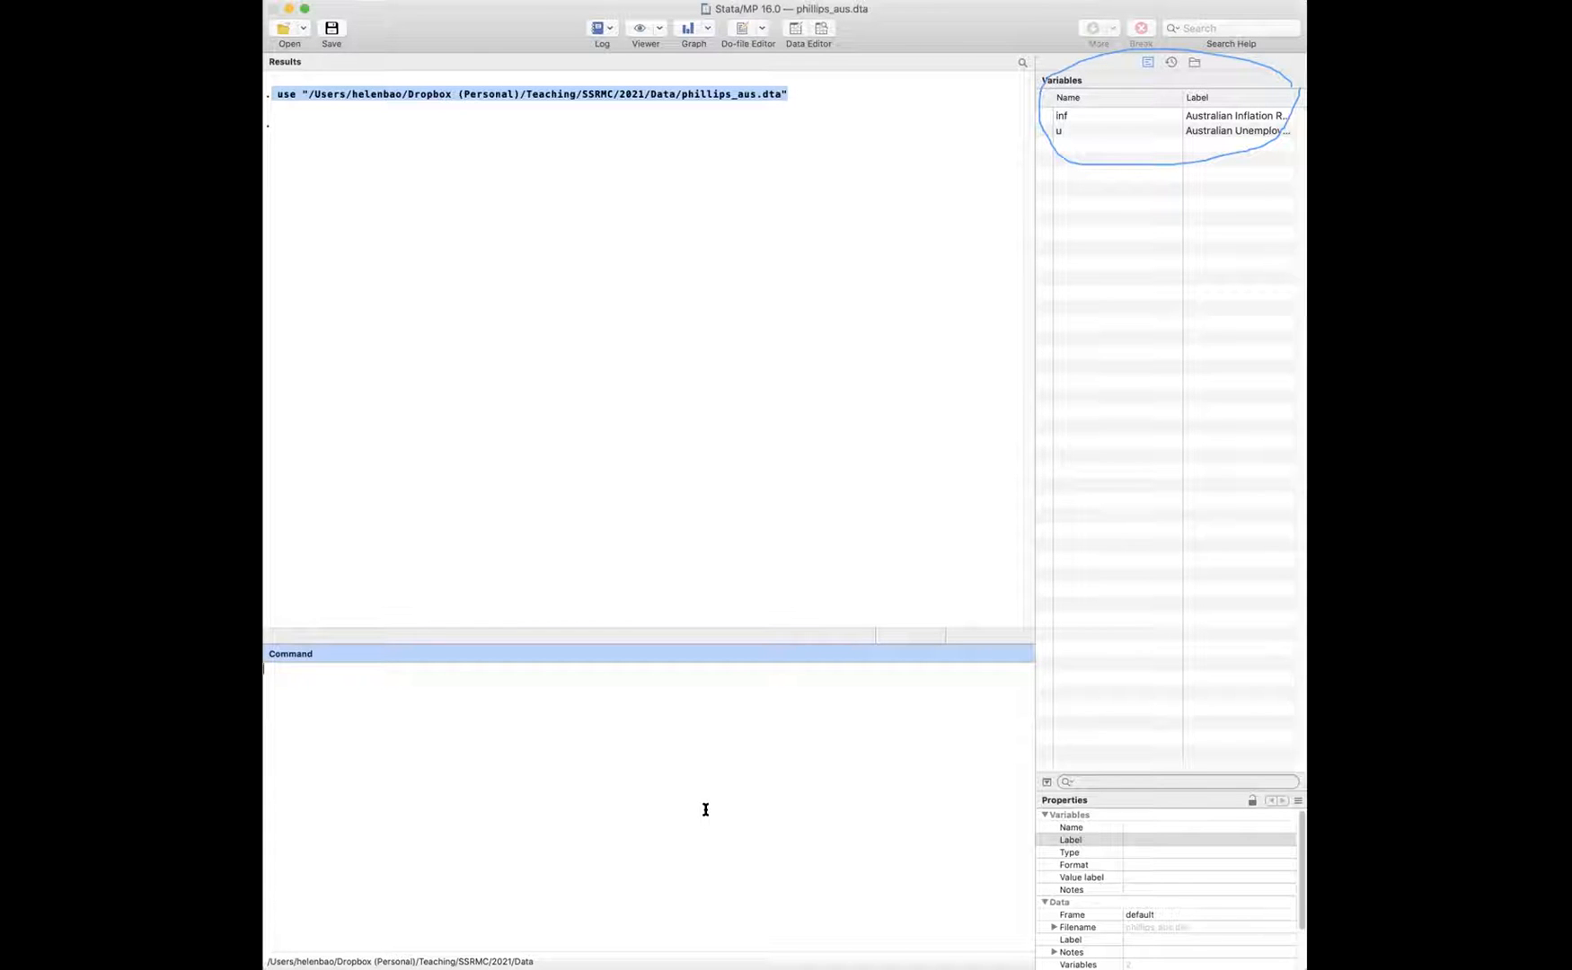
pyautogui.write('generate date = tq(1987q1) + _n-1')
pyautogui.press('Return')
# Step: Format date as quarterly with %tq and declare it as the time variable with tsset
pyautogui.write('format ')
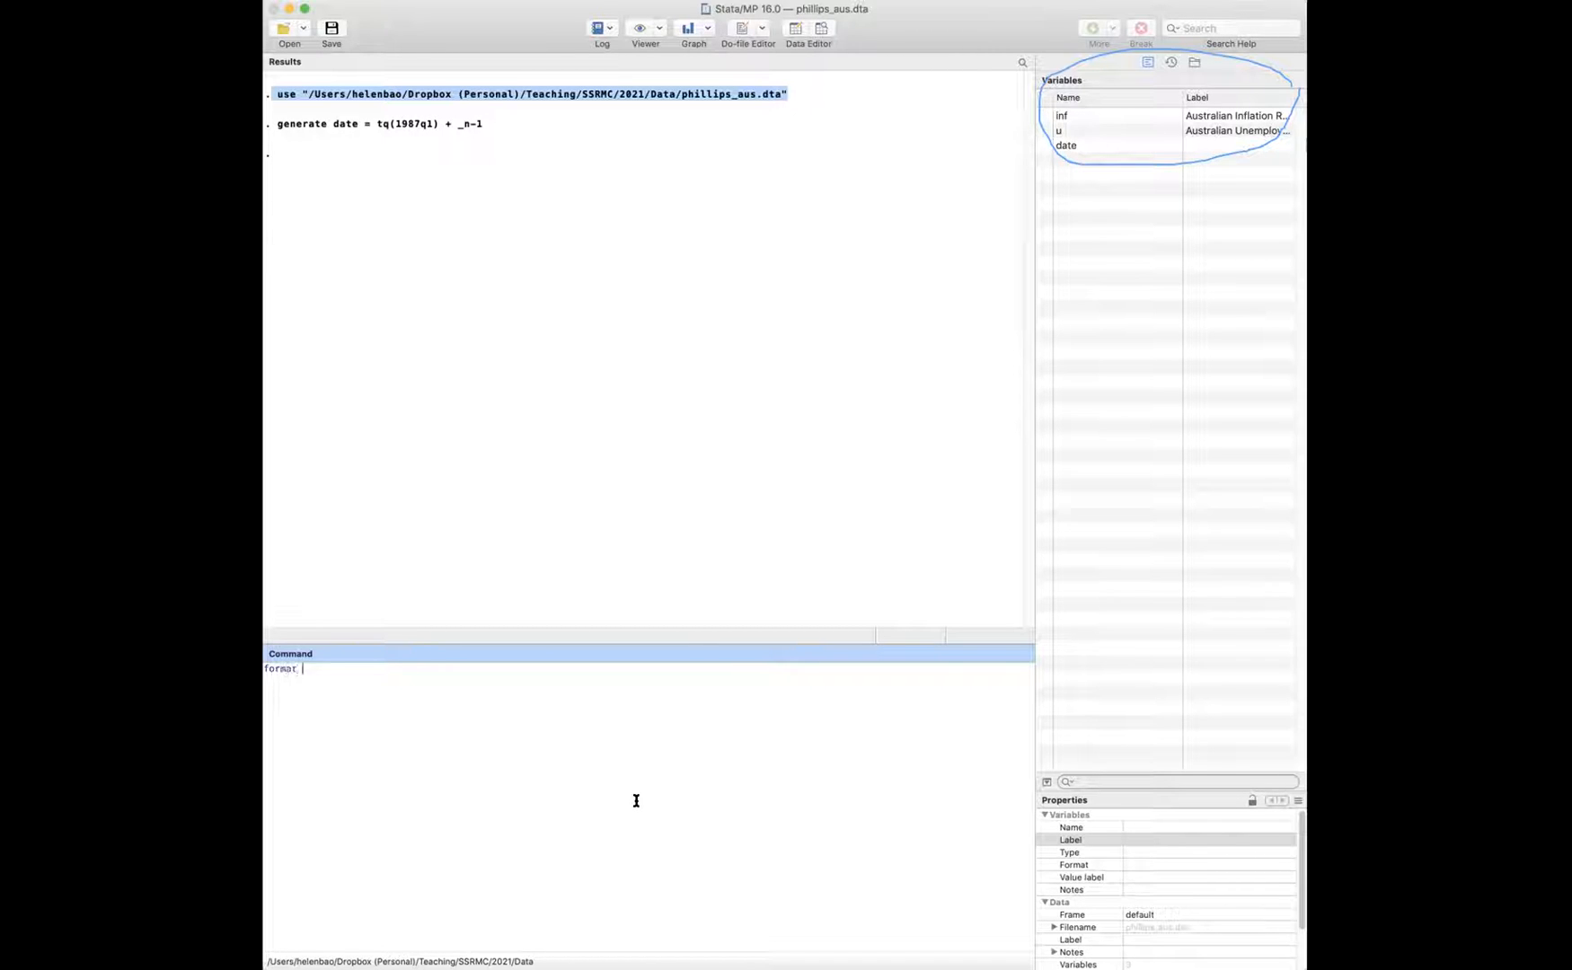
pyautogui.write('%tq date')
pyautogui.press('Return')
pyautogui.write('tsset date')
pyautogui.press('Return')
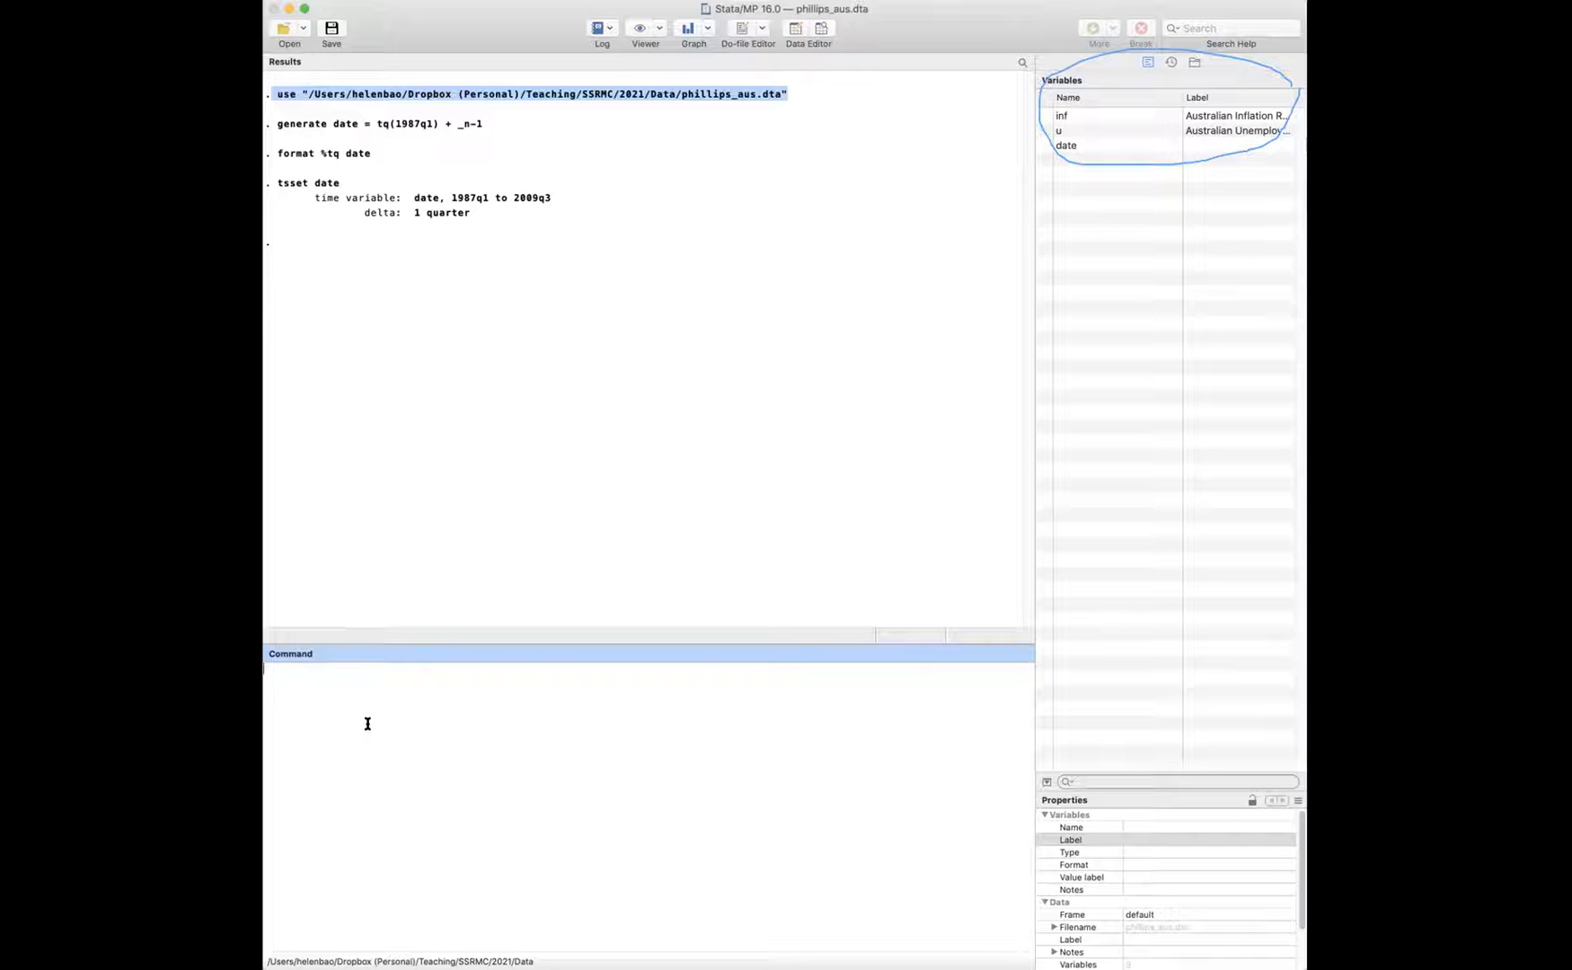
# Step: Plot inf as a time-series line graph with tsline
pyautogui.write('tsline inf')
pyautogui.press('Return')
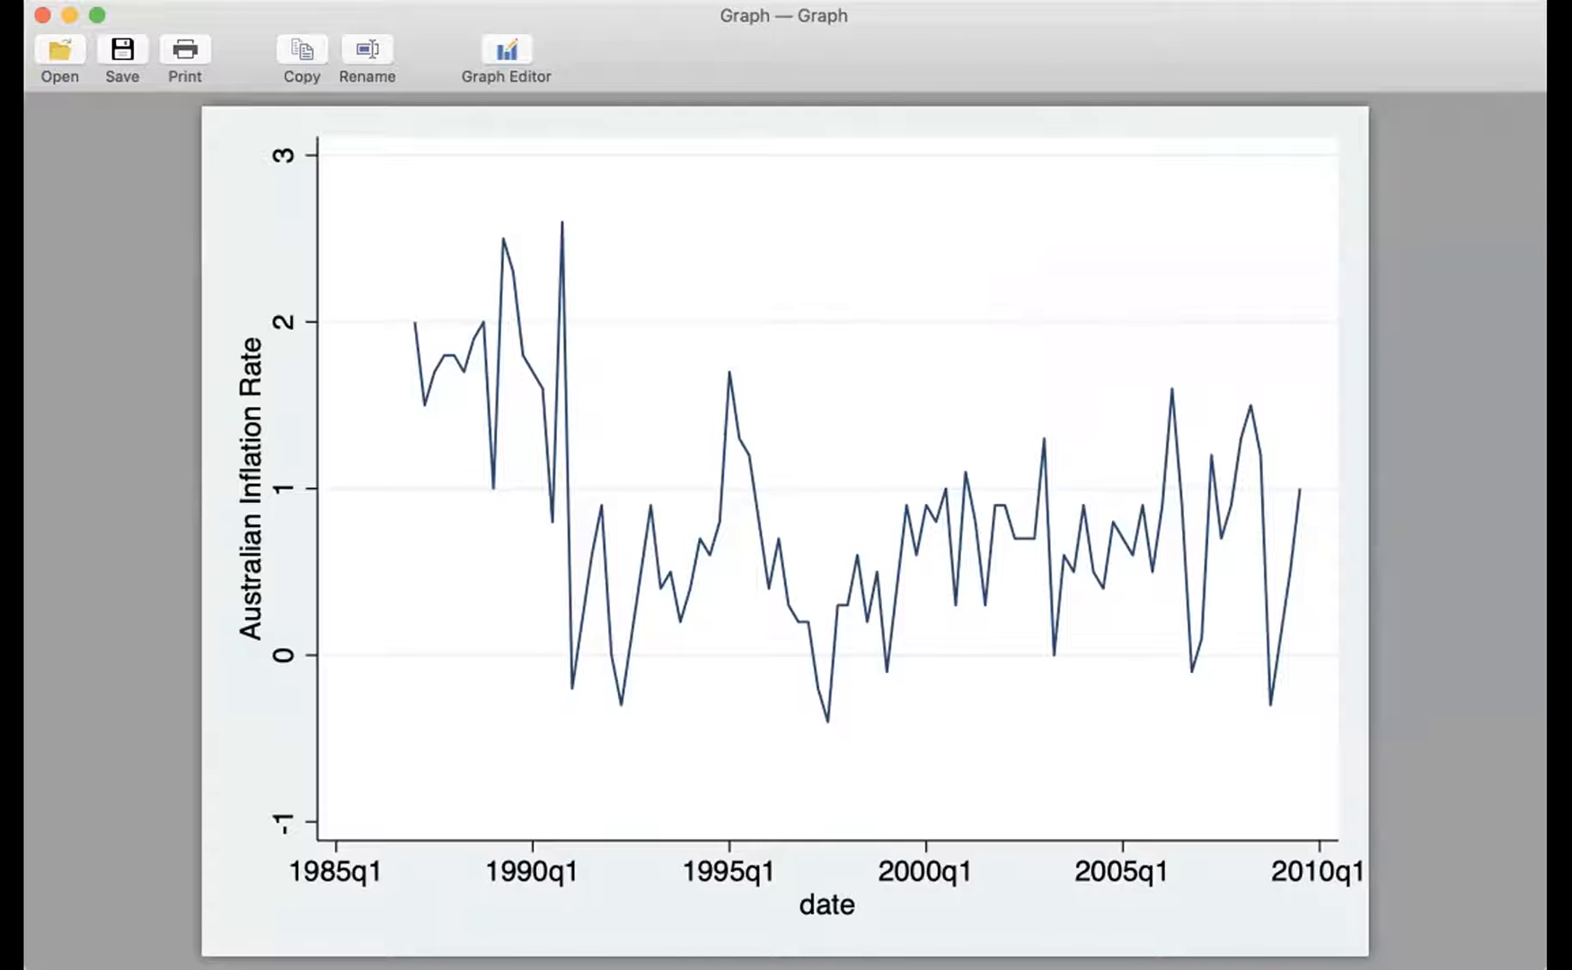
pyautogui.click(673, 895)
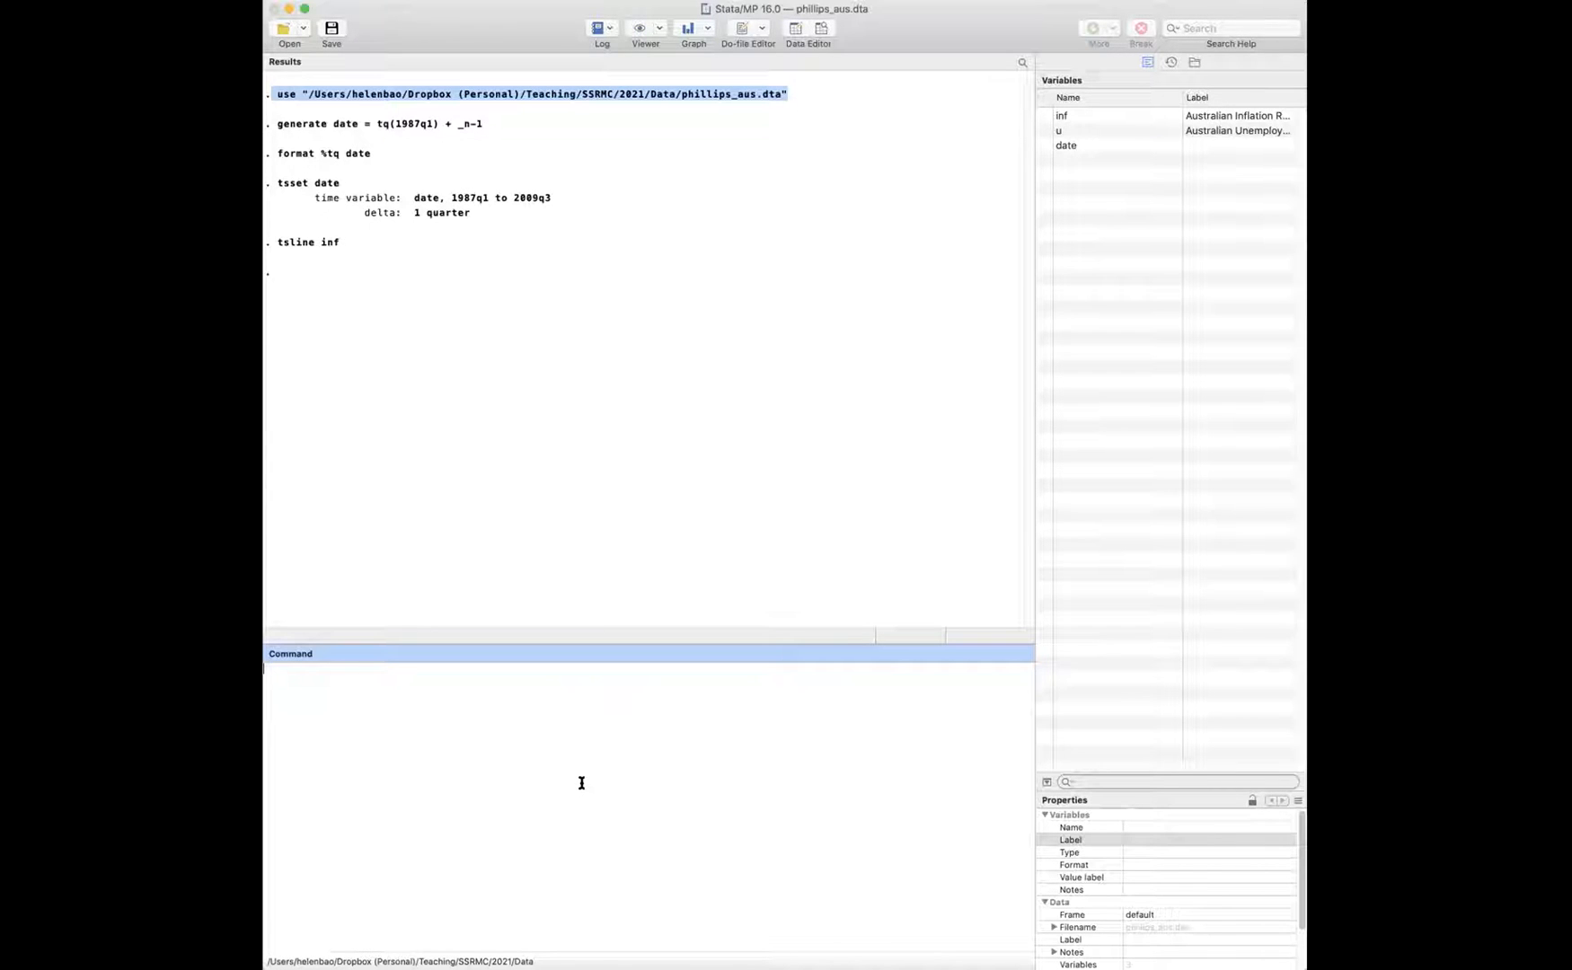
# Step: Regress inf on the first difference of unemployment, D.u
pyautogui.write('reg re')
pyautogui.press('BackSpace')
pyautogui.press('BackSpace')
pyautogui.write('inf D.u')
pyautogui.press('Return')
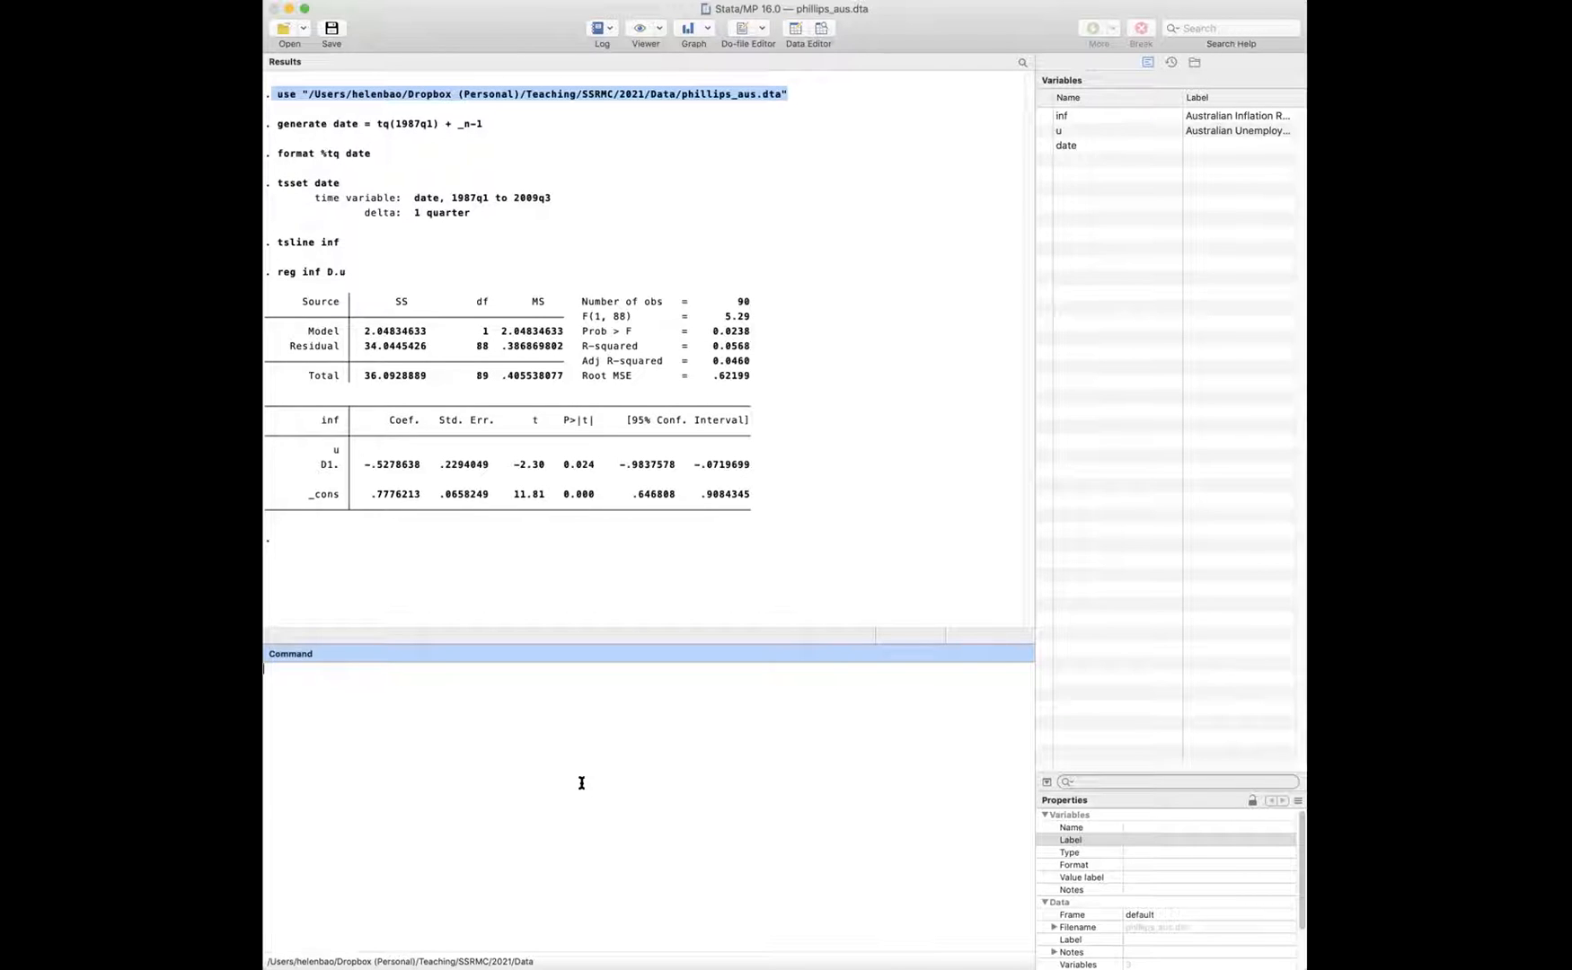
# Step: Save the regression residuals in a new variable ehat using predict with the res option
pyautogui.write('predict')
pyautogui.write('ehat, res')
pyautogui.press('Return')
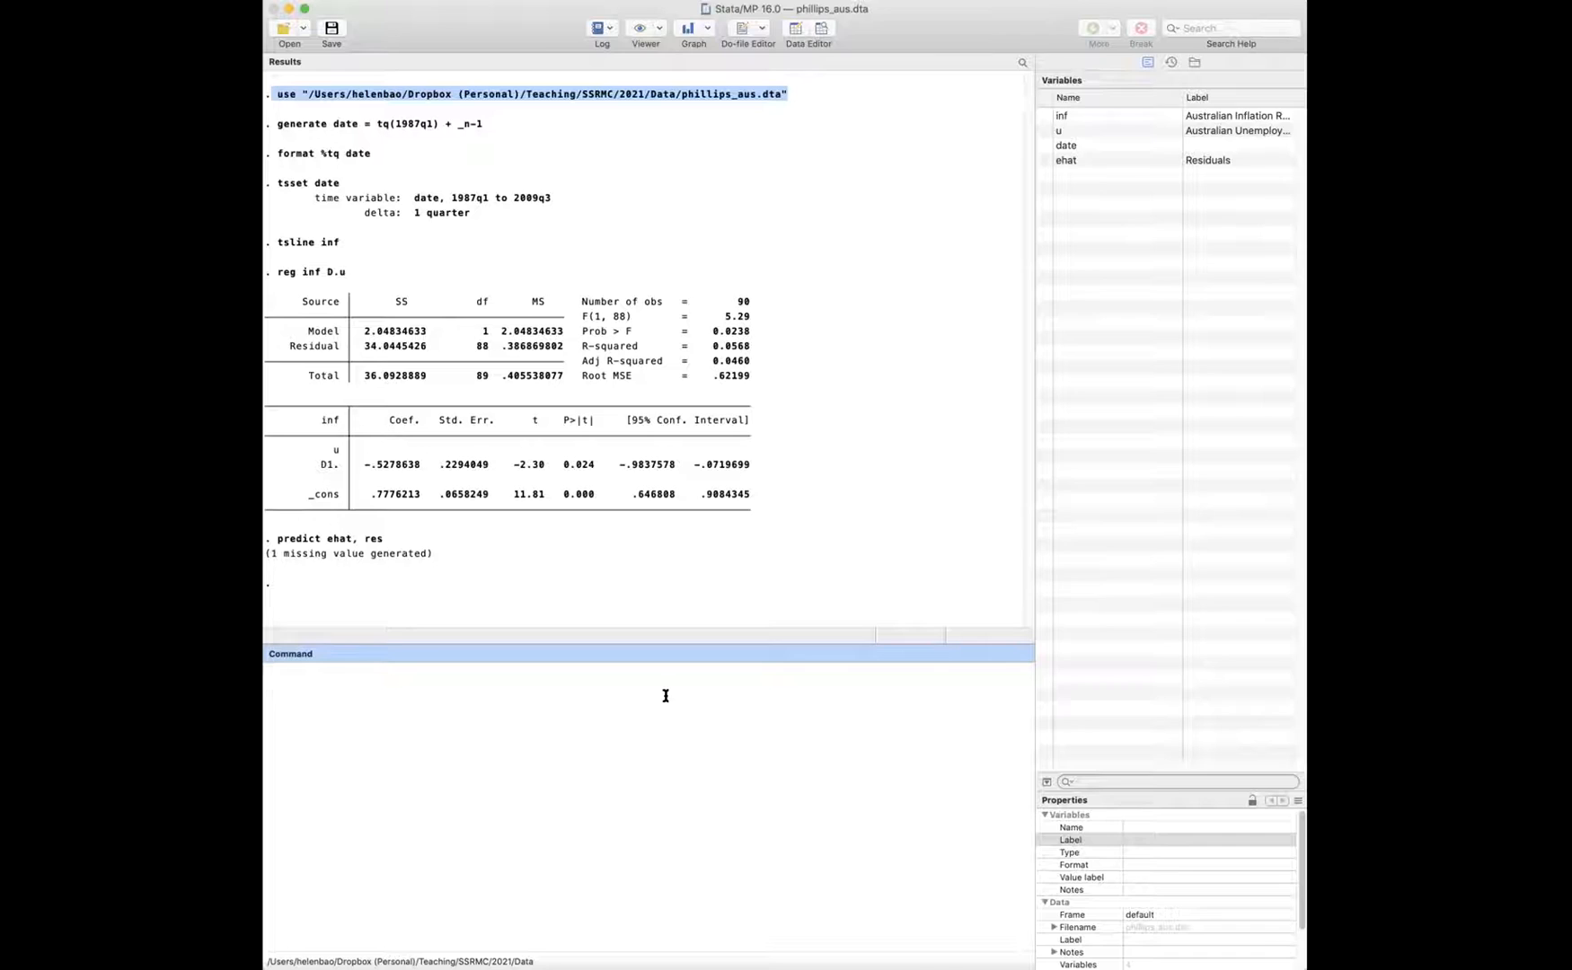
# Step: Plot the correlogram of the residuals ehat with 12 lags, storing the autocorrelations in a new variable rk
pyautogui.write('ac')
pyautogui.write('ehat , lags(12) generate(rk)')
pyautogui.press('Return')
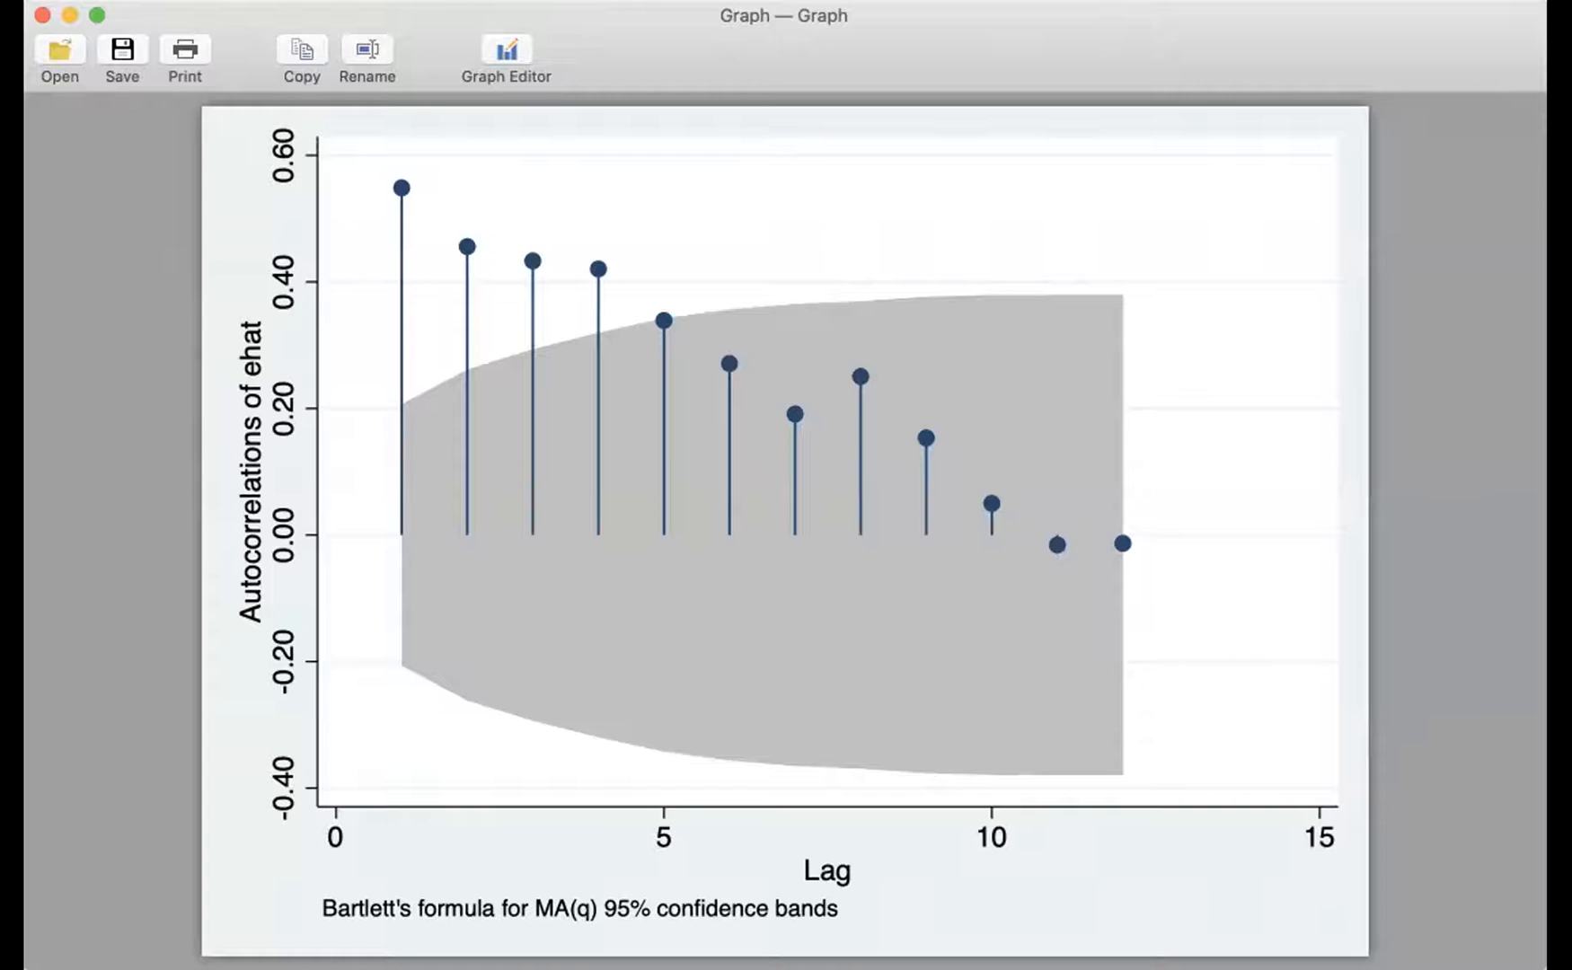
# Step: List the residual autocorrelations rk for observations 1 to 5
pyautogui.press('super+Tab')
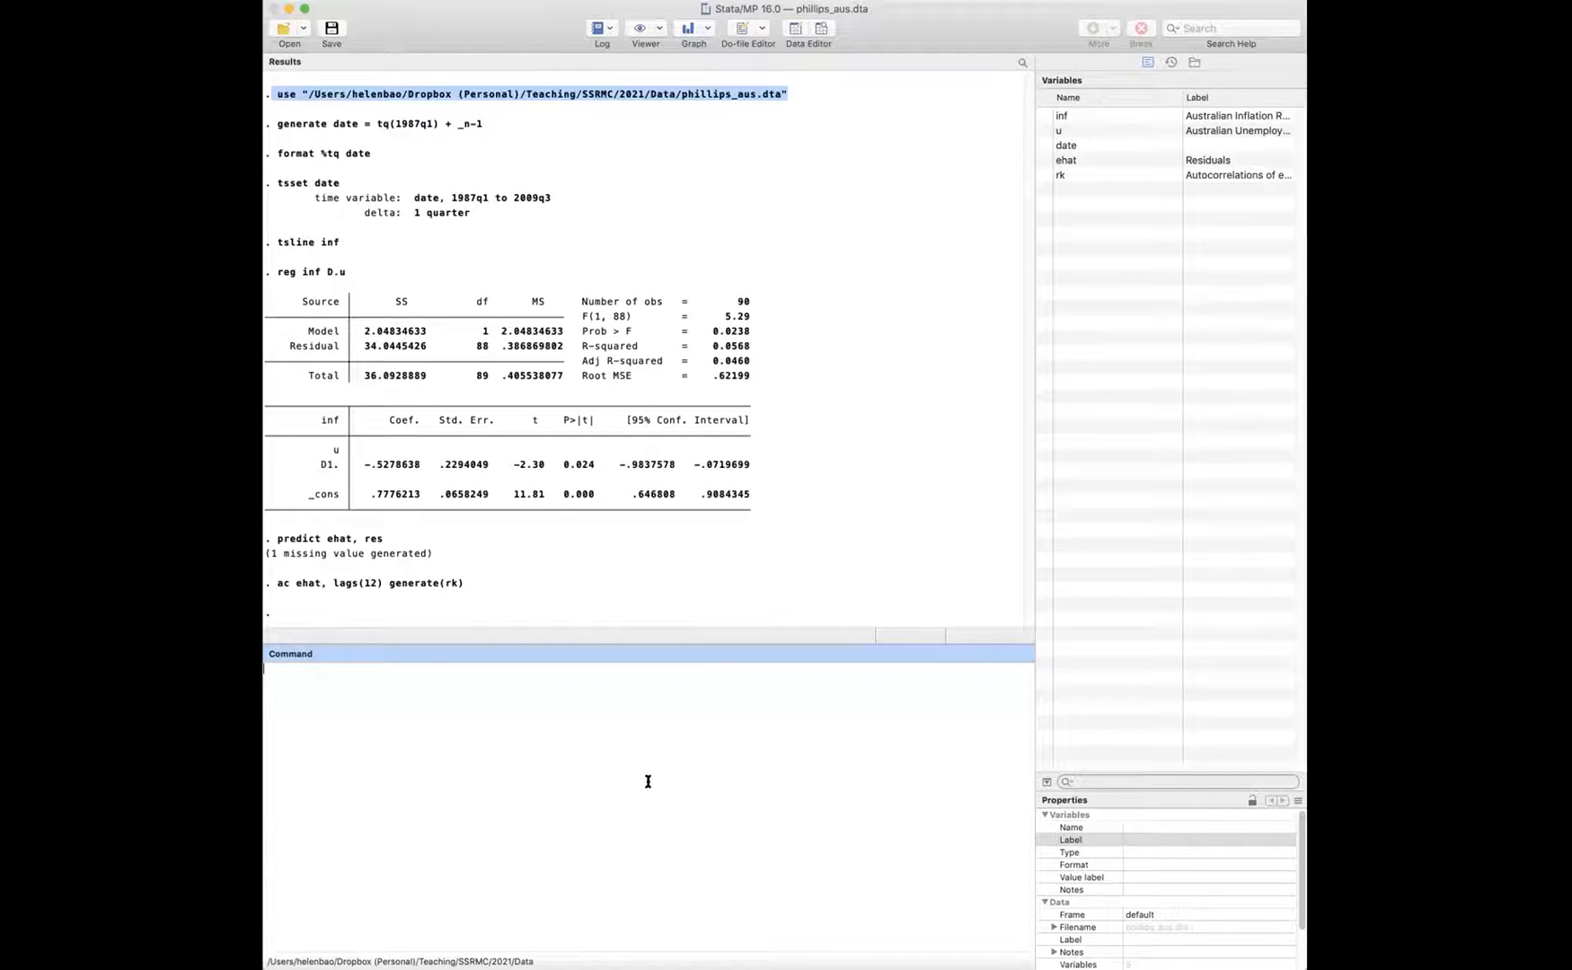
pyautogui.write('list rk in 1/5')
pyautogui.press('Return')
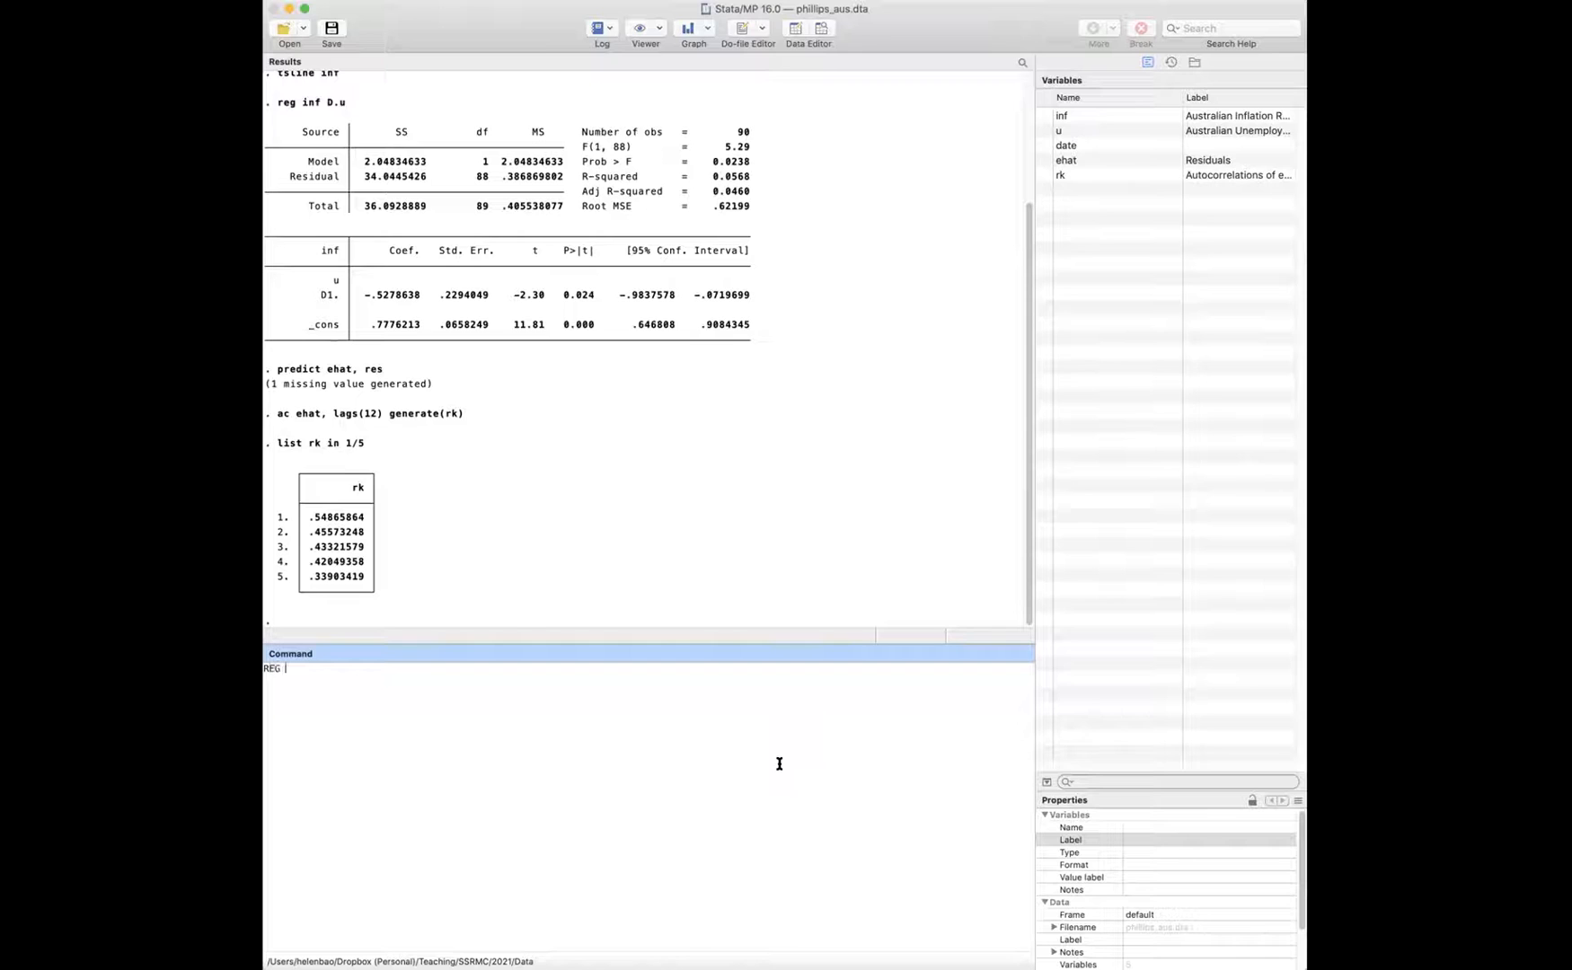
# Step: Regress ehat on D.u and the lagged residual L.ehat for the Lagrange Multiplier test
pyautogui.press('BackSpace')
pyautogui.press('BackSpace')
pyautogui.write('reg ehat D.u')
pyautogui.write('L.ehat')
pyautogui.press('Return')
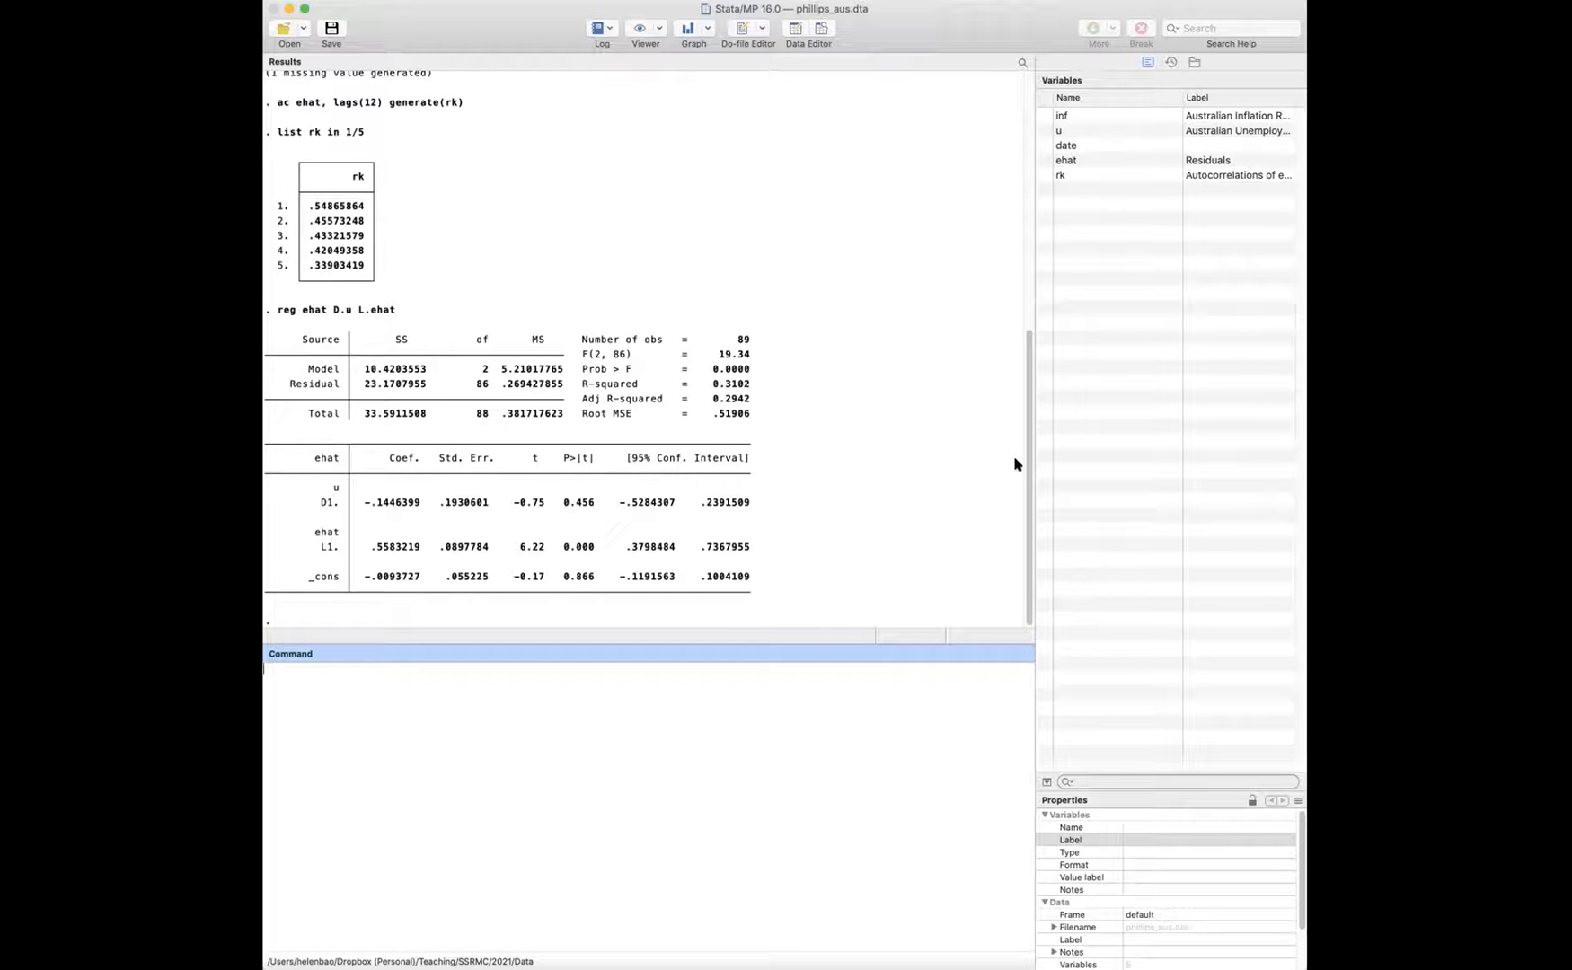
# Step: Display the number of observations and the TR2 statistic, labelled "Observations = " and " and TR2 = ", using e(N) and e(N)*e(r2)
pyautogui.scroll(5, 1028, 454)
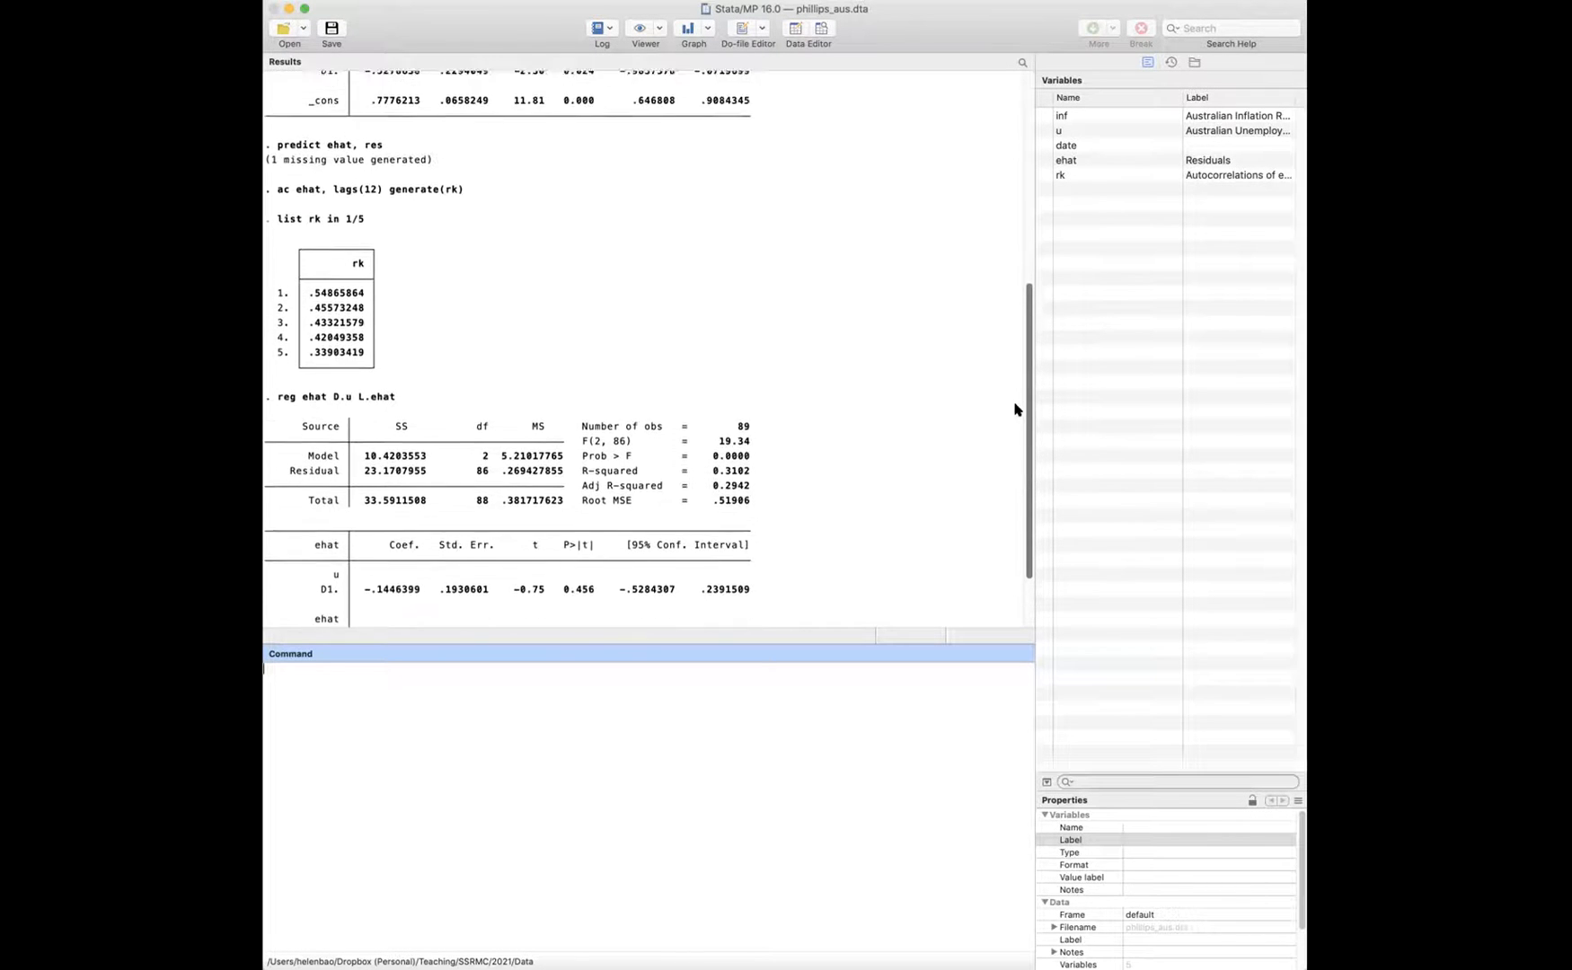
pyautogui.scroll(4, 997, 337)
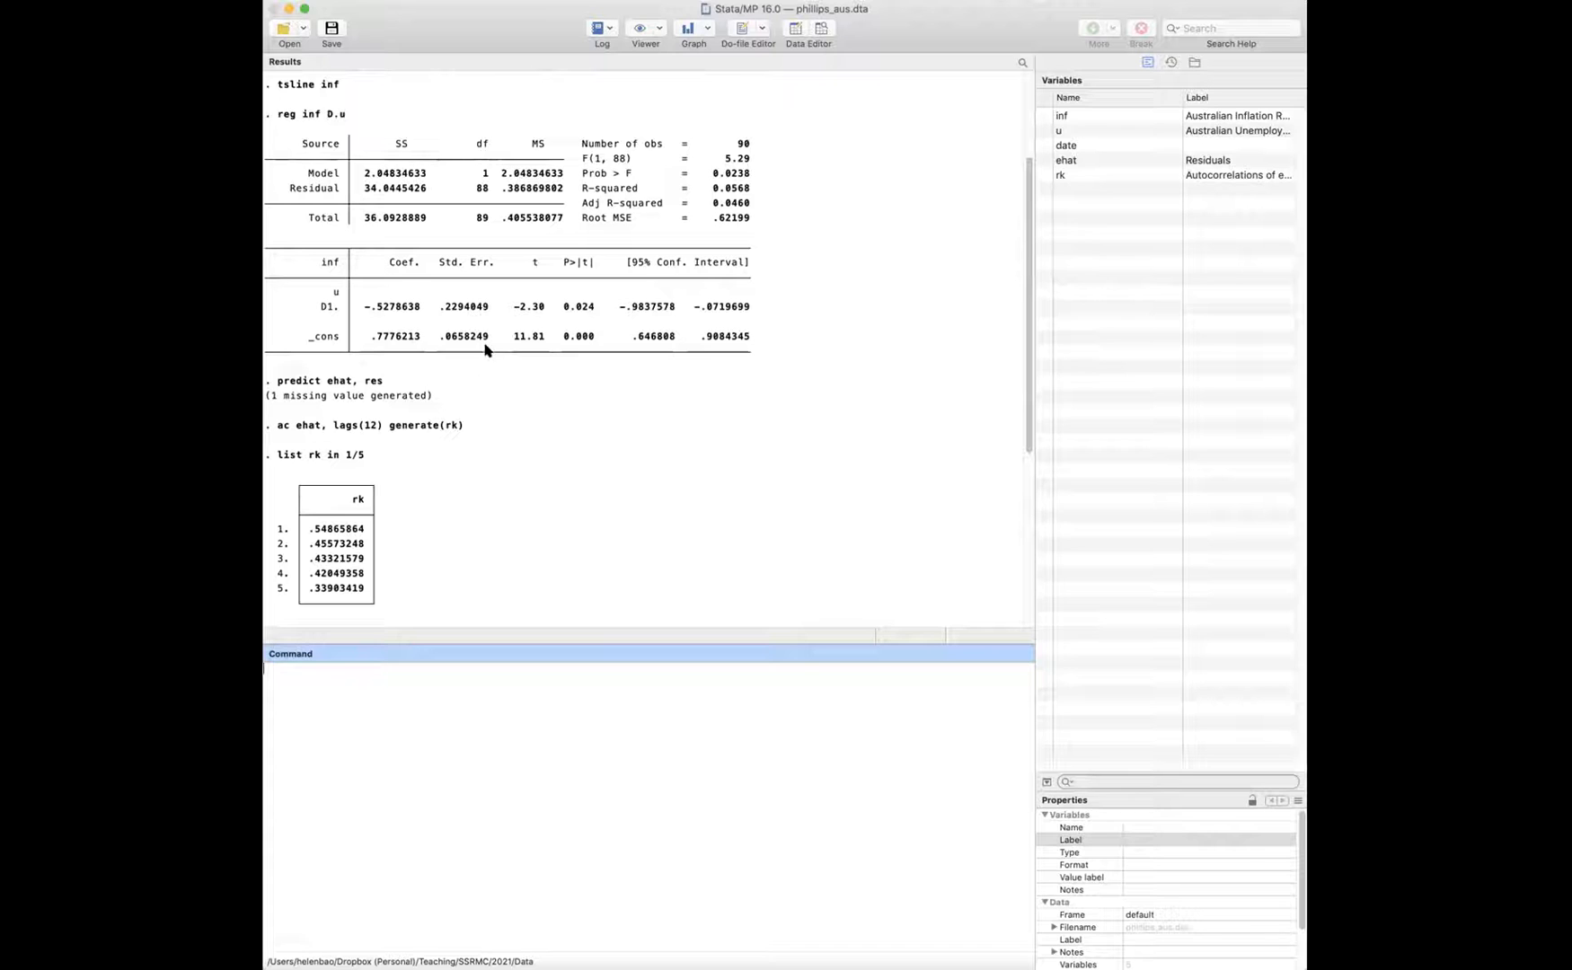
pyautogui.moveTo(1028, 334); pyautogui.dragTo(1039, 520)
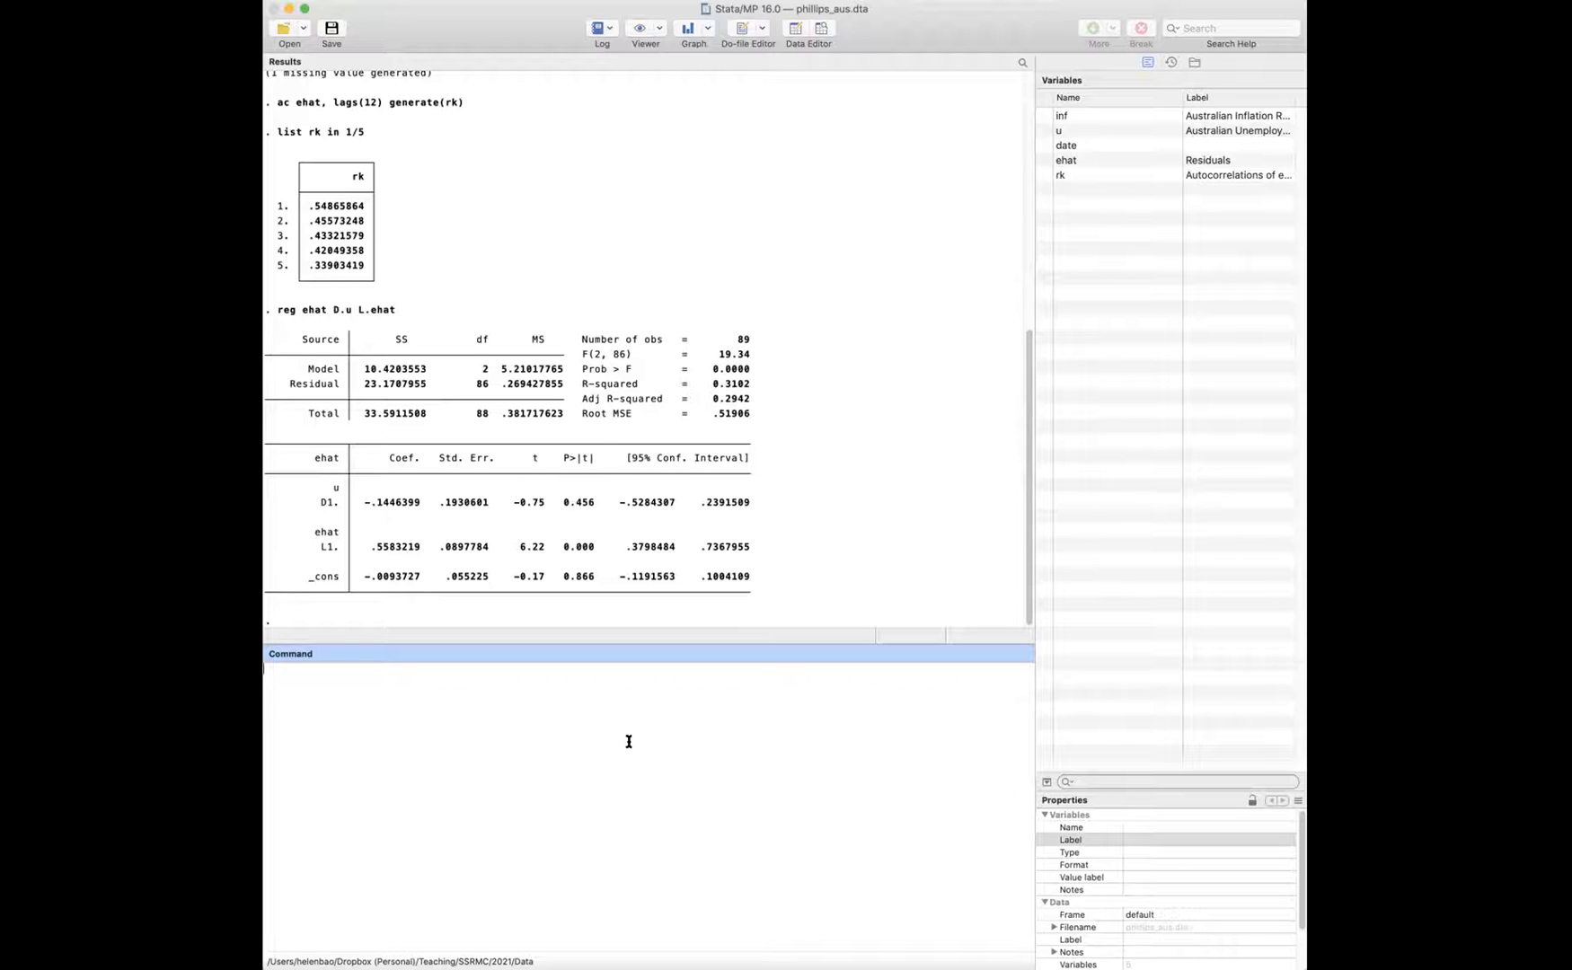
pyautogui.write('display "0bservations " e(N) " and TR2 = " e(N')
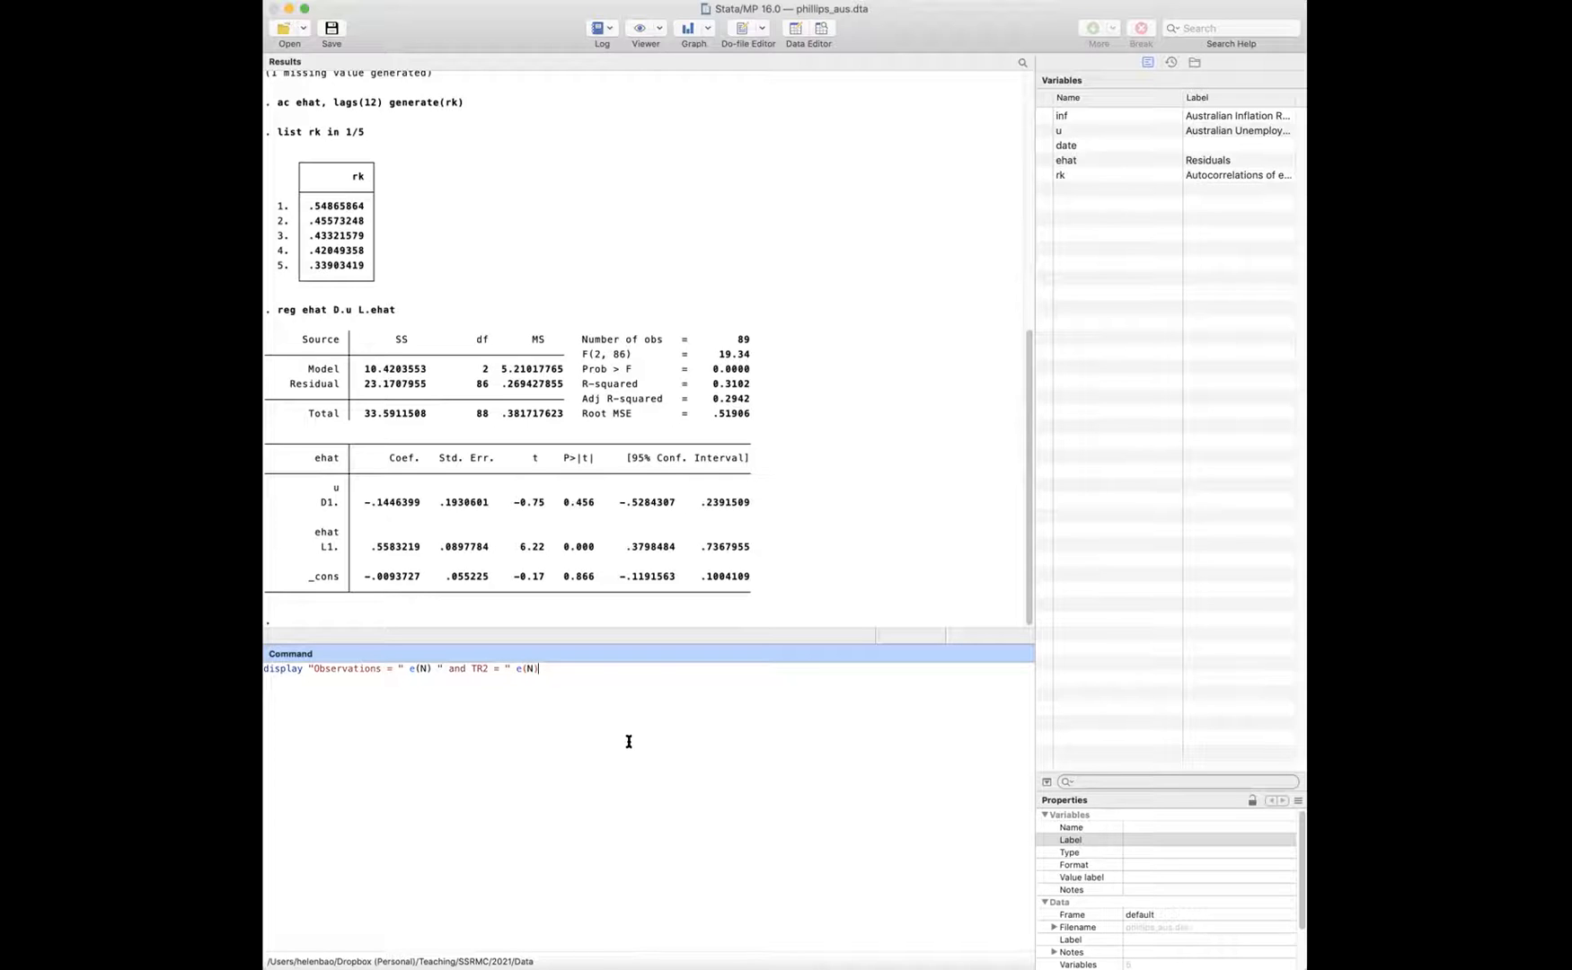
pyautogui.write(')*e(r1')
pyautogui.press('BackSpace')
pyautogui.write('2)')
pyautogui.press('Return')
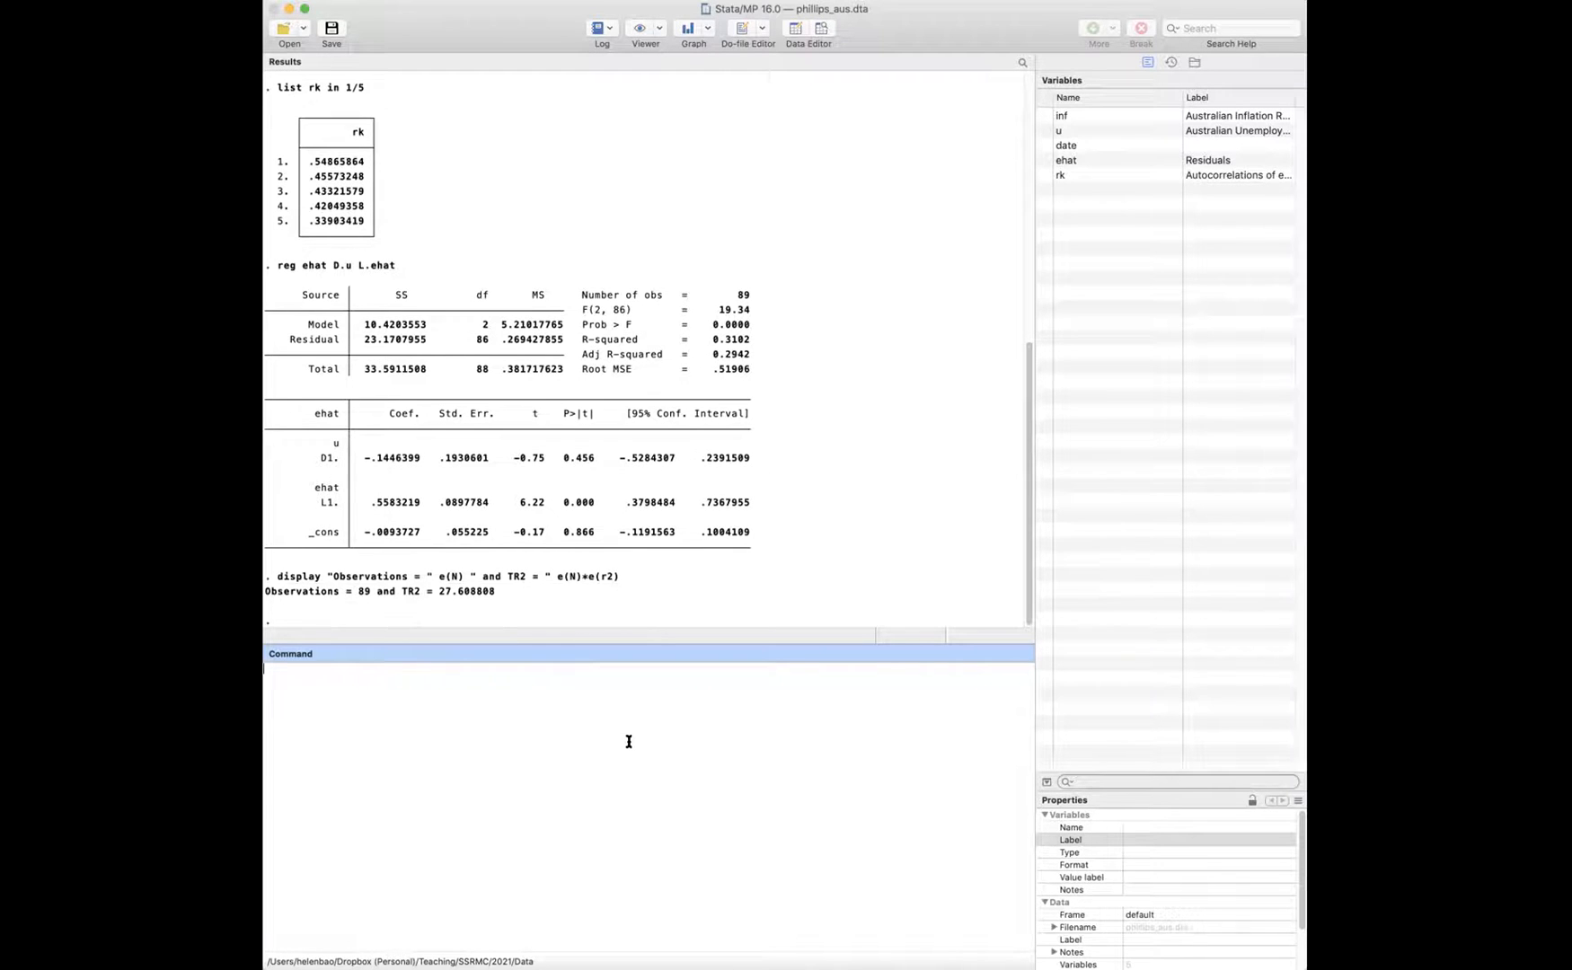
pyautogui.click(518, 595)
pyautogui.moveTo(496, 591); pyautogui.dragTo(266, 593)
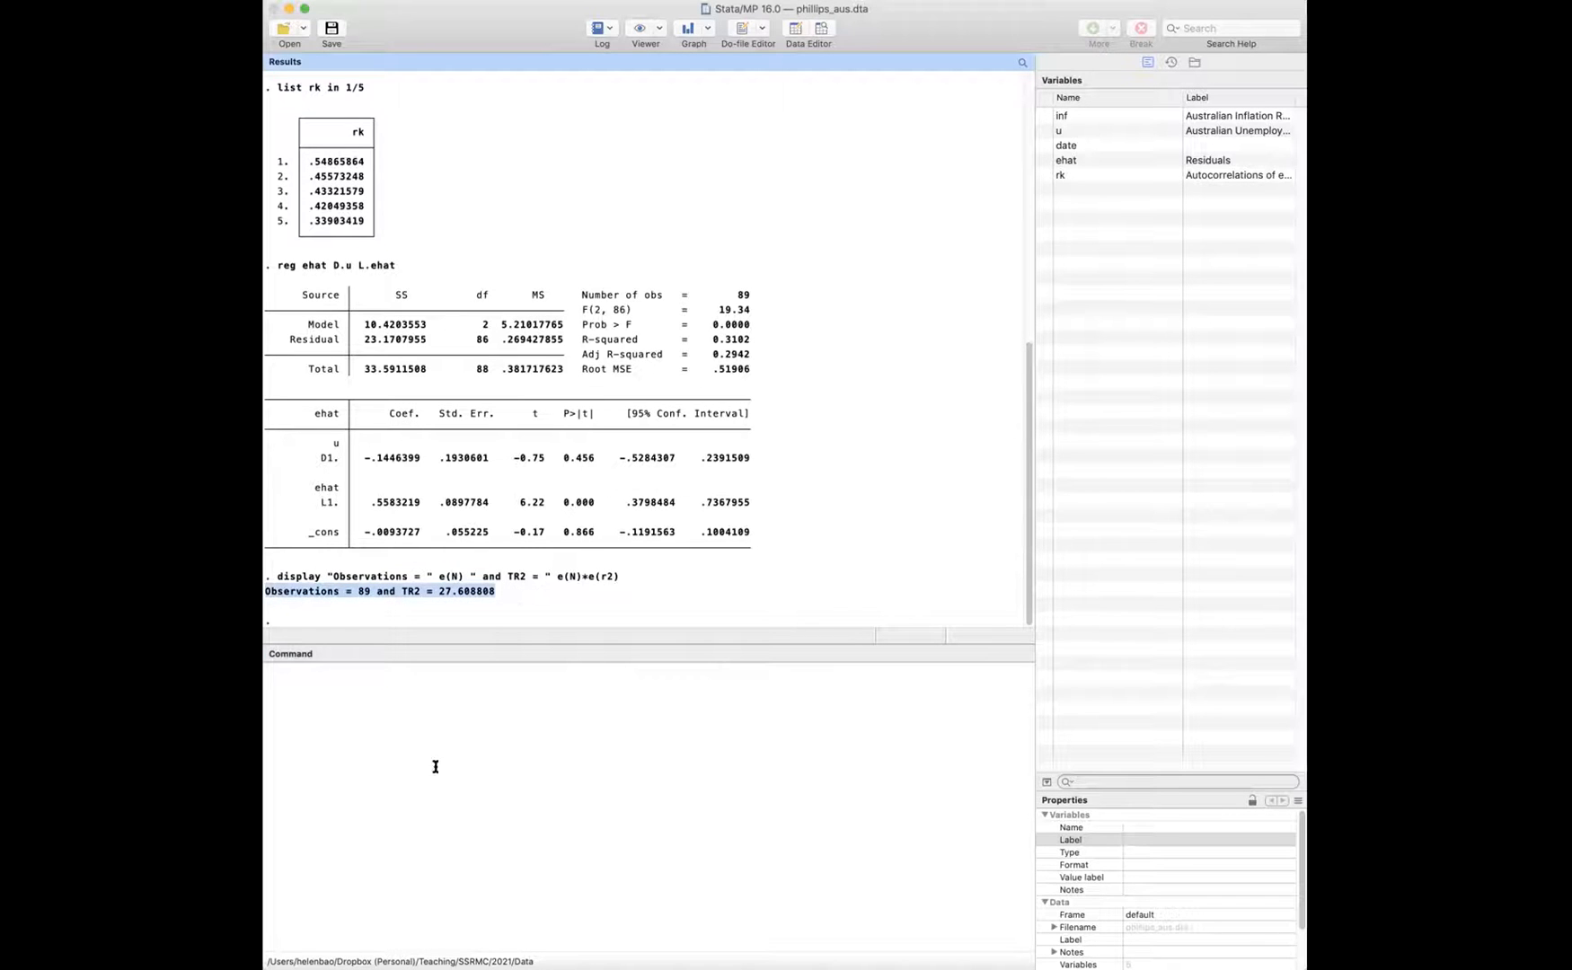
# Step: Highlight the e(N)*e(r2) expression in the executed display command
pyautogui.click(370, 596)
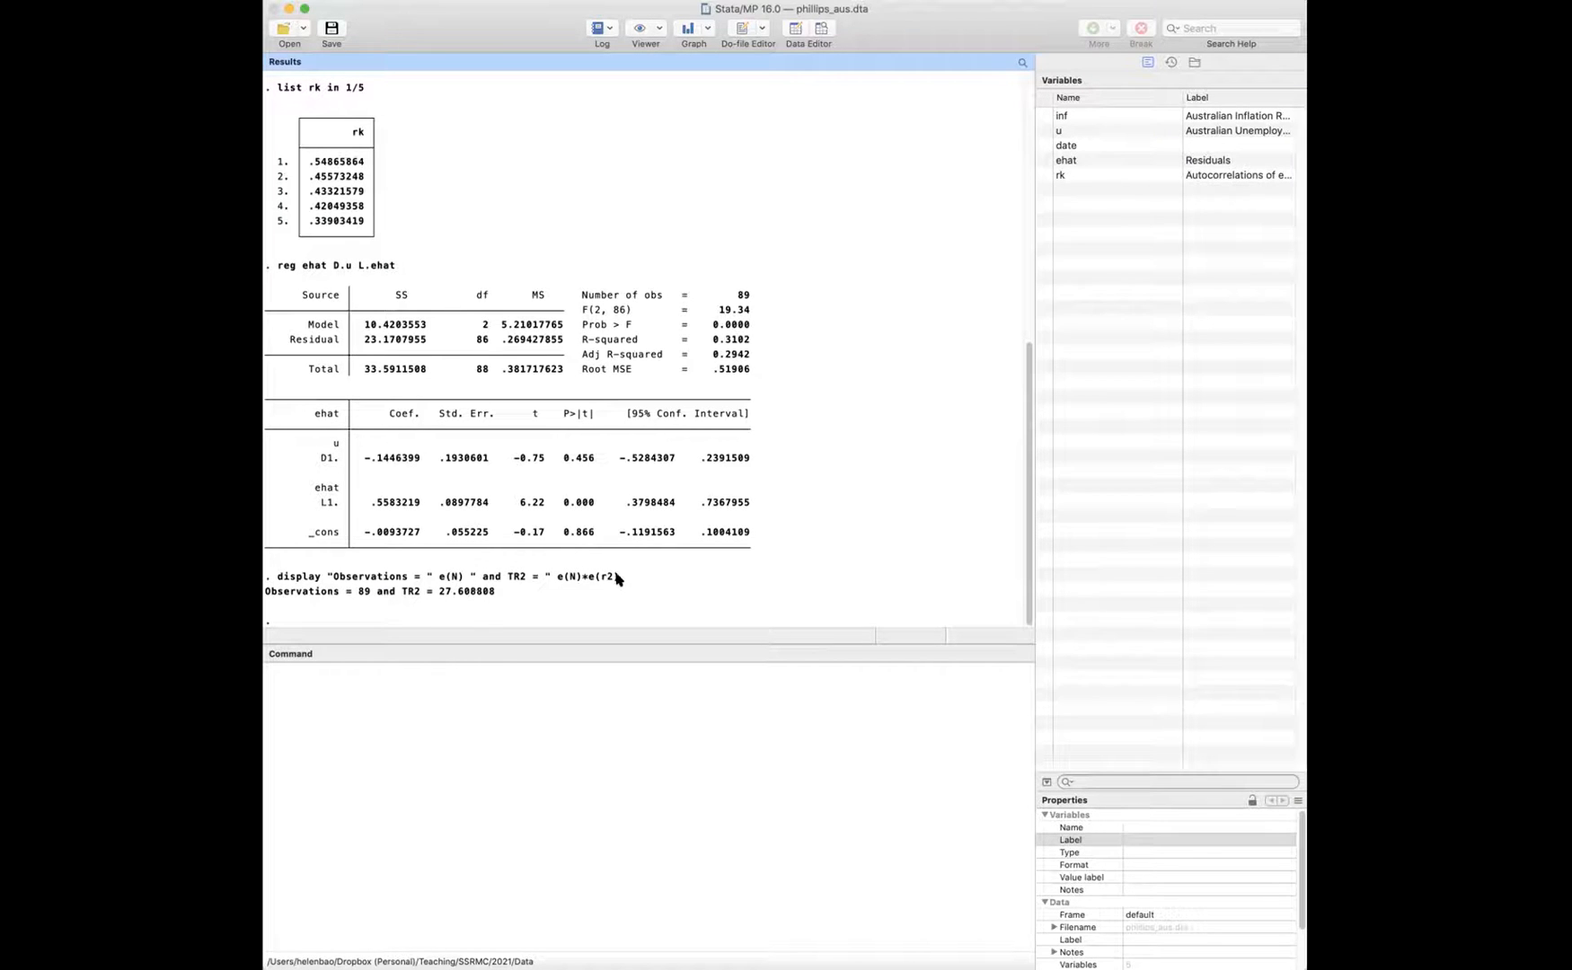
pyautogui.moveTo(619, 576); pyautogui.dragTo(550, 576)
pyautogui.click(576, 597)
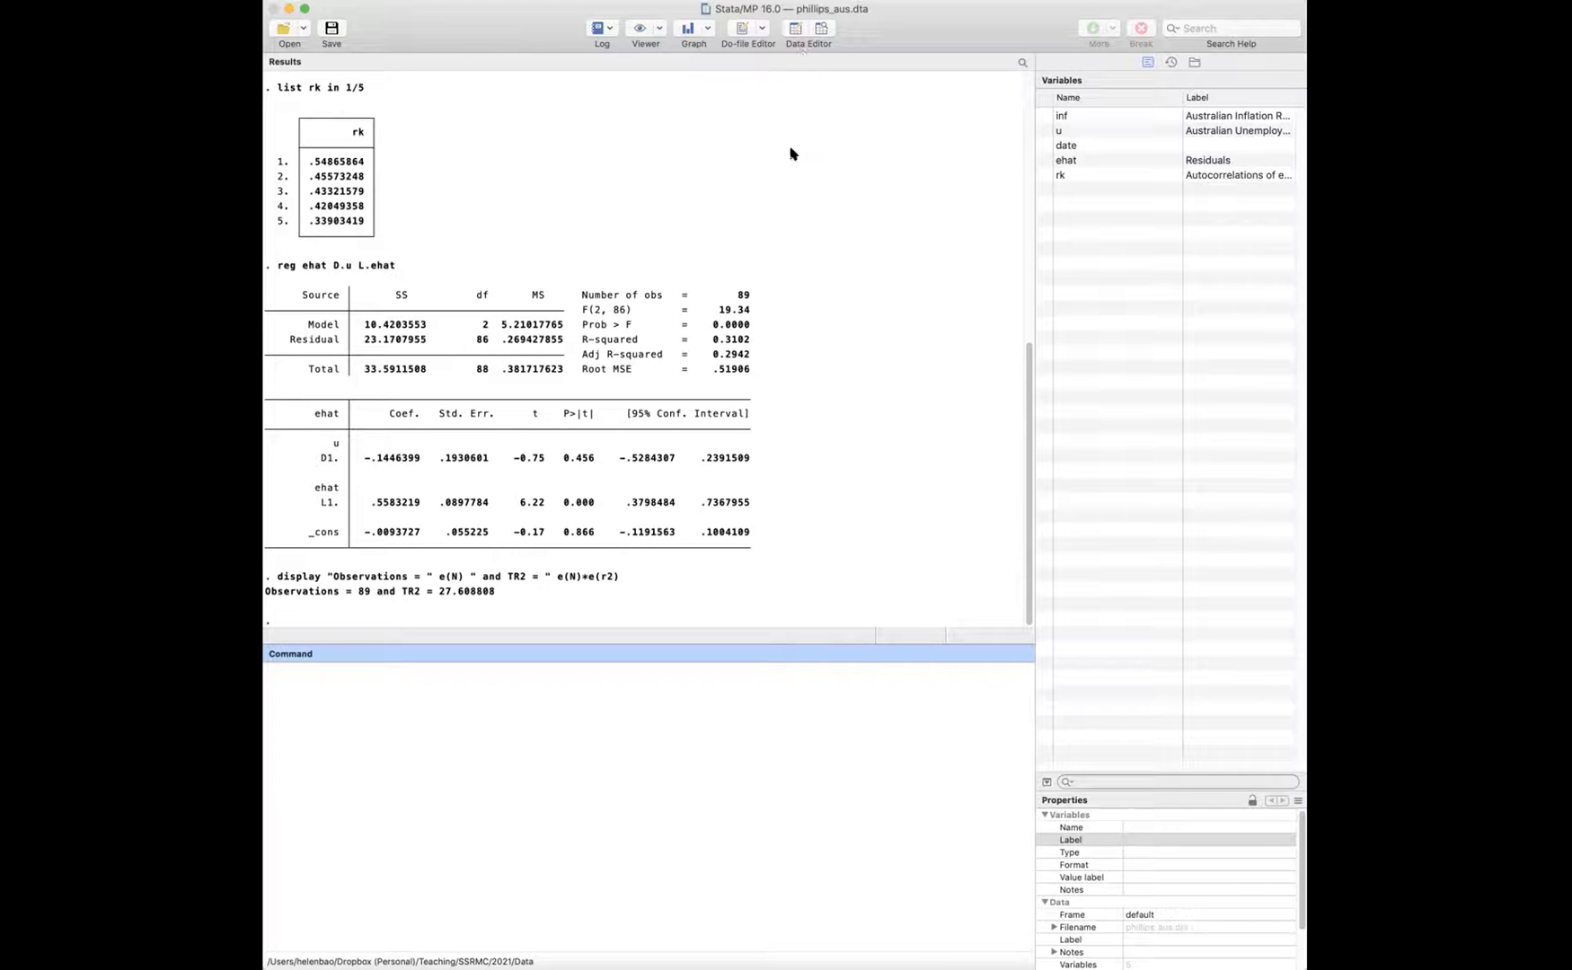
# Step: Inspect the first observation of the ehat column in the Data Editor, and return to the main window
pyautogui.click(795, 32)
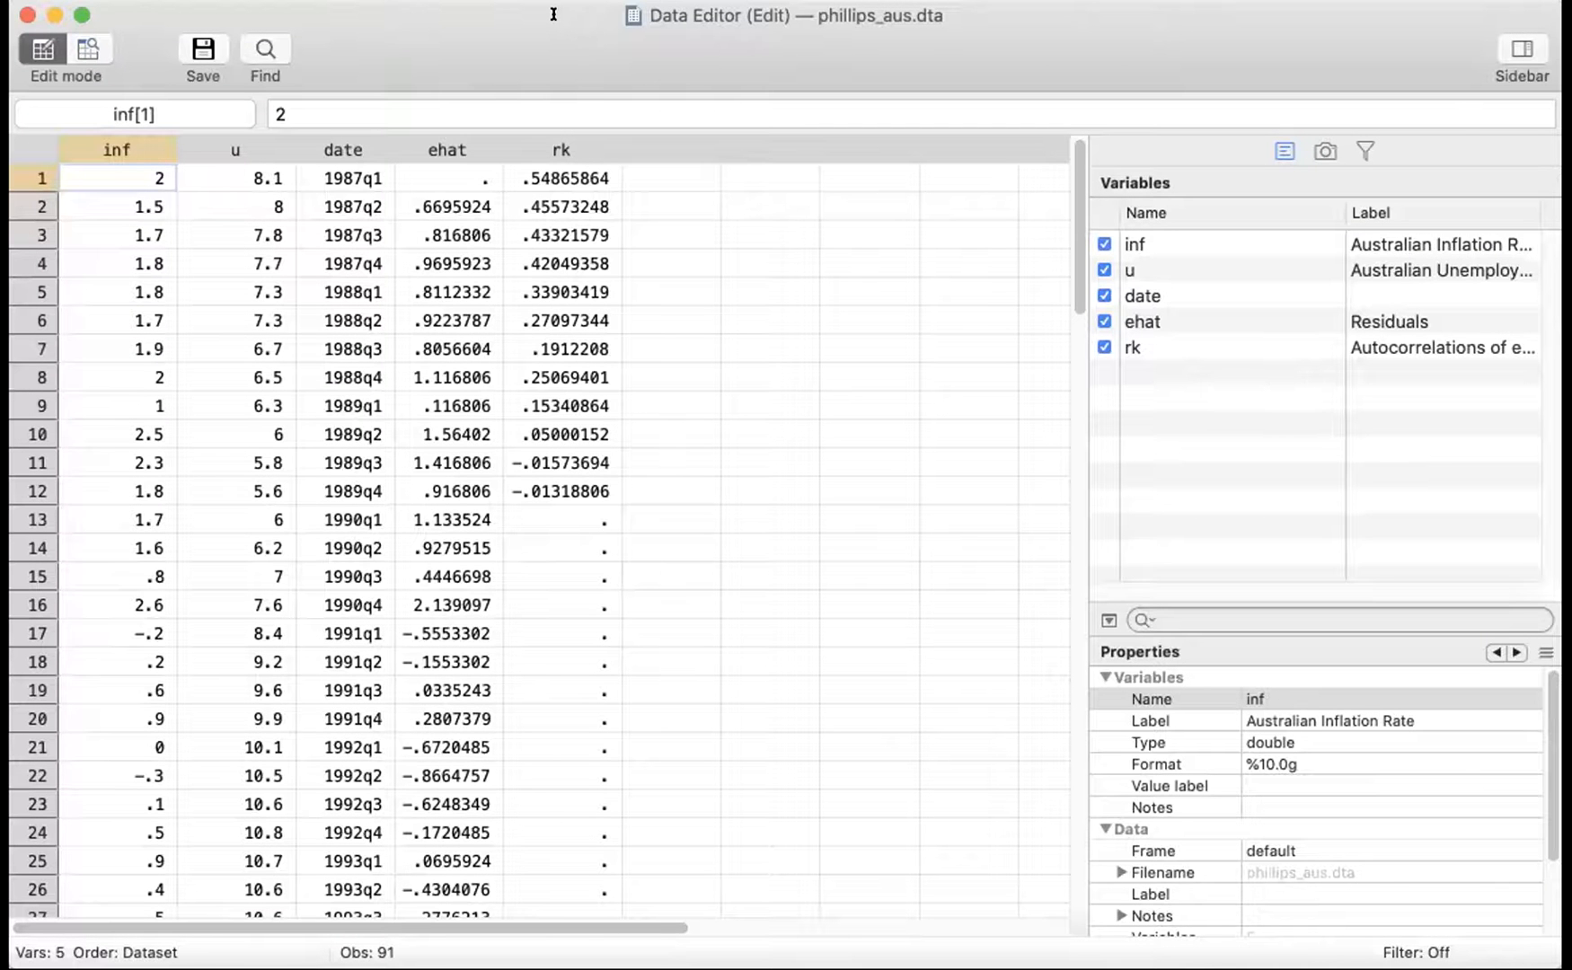
pyautogui.click(432, 145)
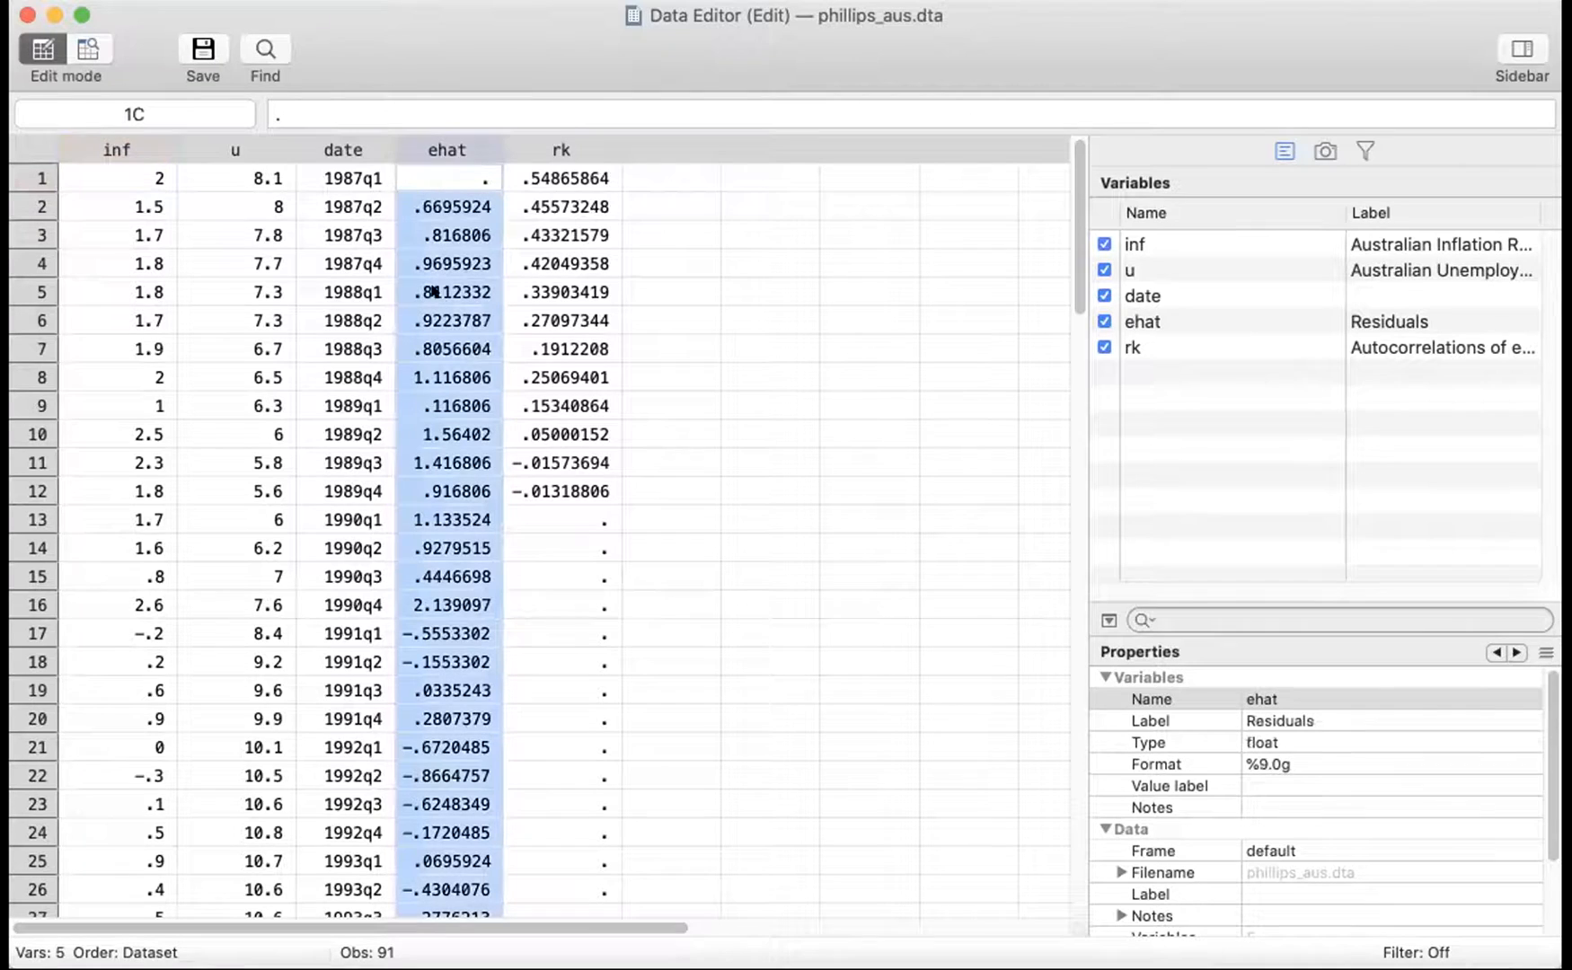
pyautogui.click(430, 176)
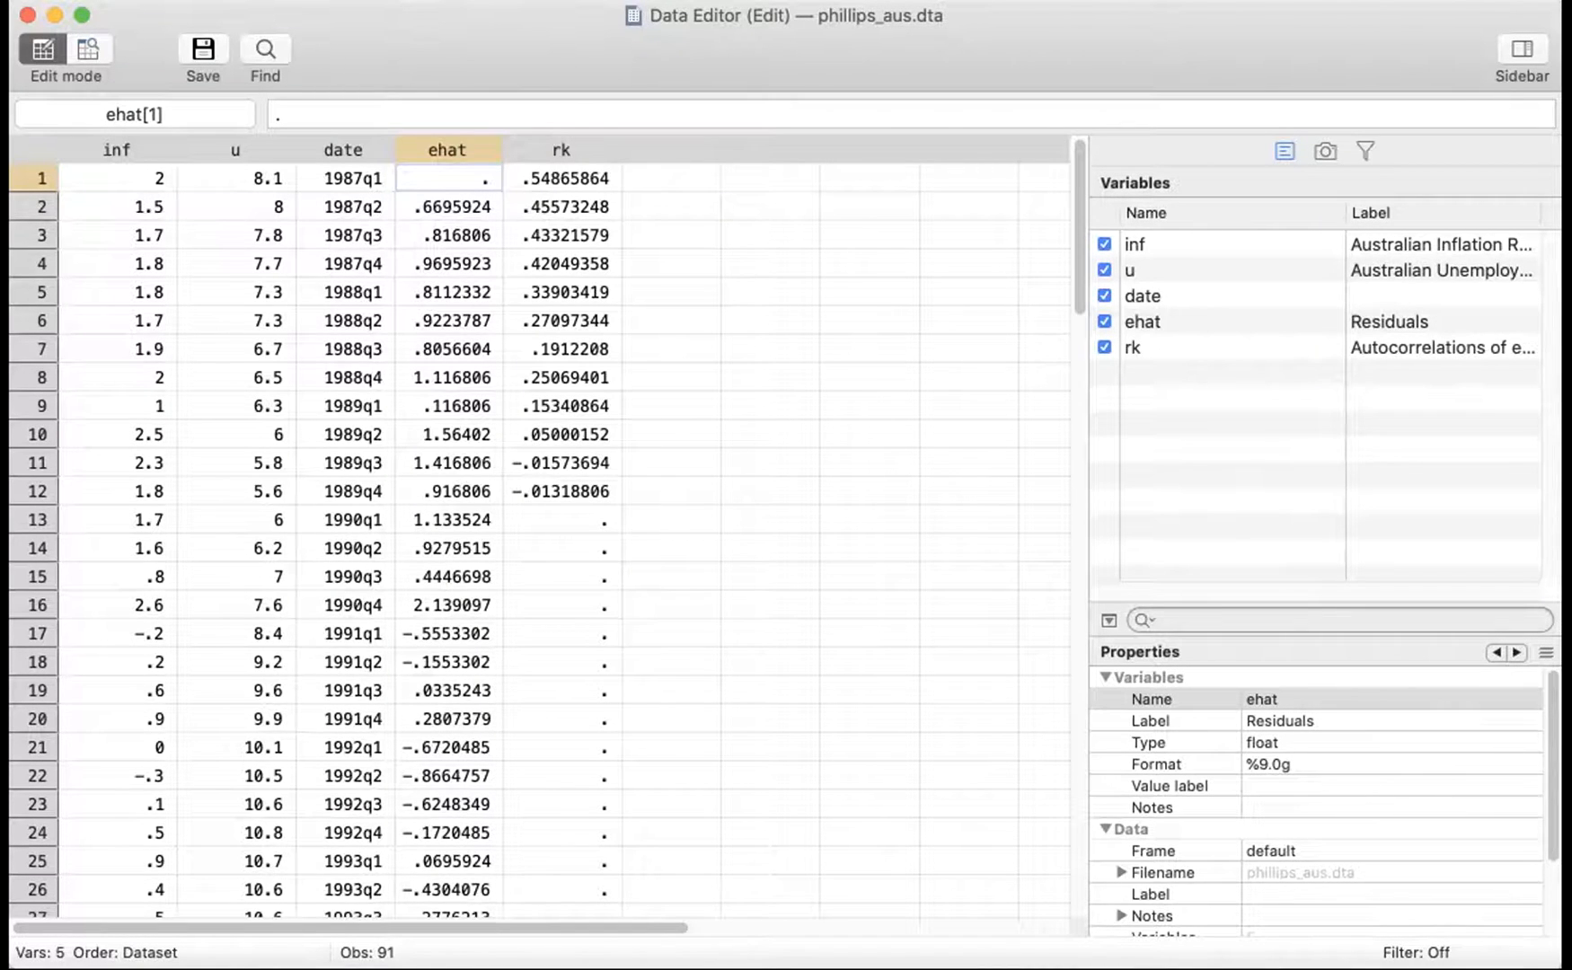
pyautogui.click(1157, 797)
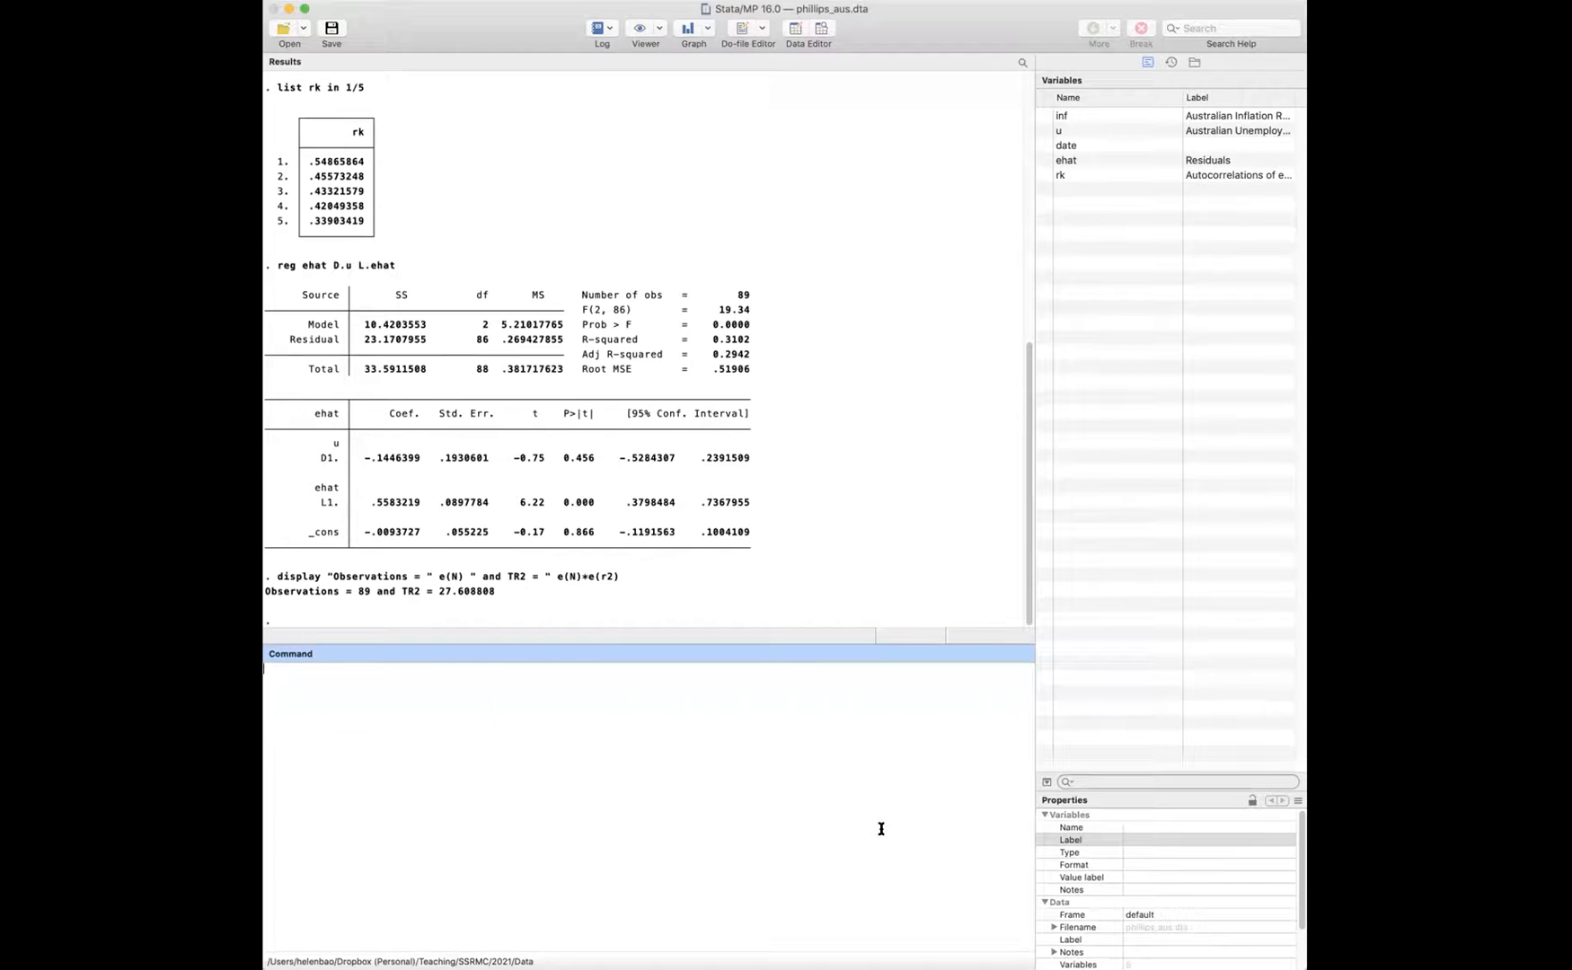
# Step: Replace ehat with 0 in observation 1 and check the value in the Data Editor
pyautogui.write('replac')
pyautogui.write('e ehat = 0 in 1')
pyautogui.moveTo(391, 666); pyautogui.dragTo(358, 667)
pyautogui.click(398, 672)
pyautogui.press('Return')
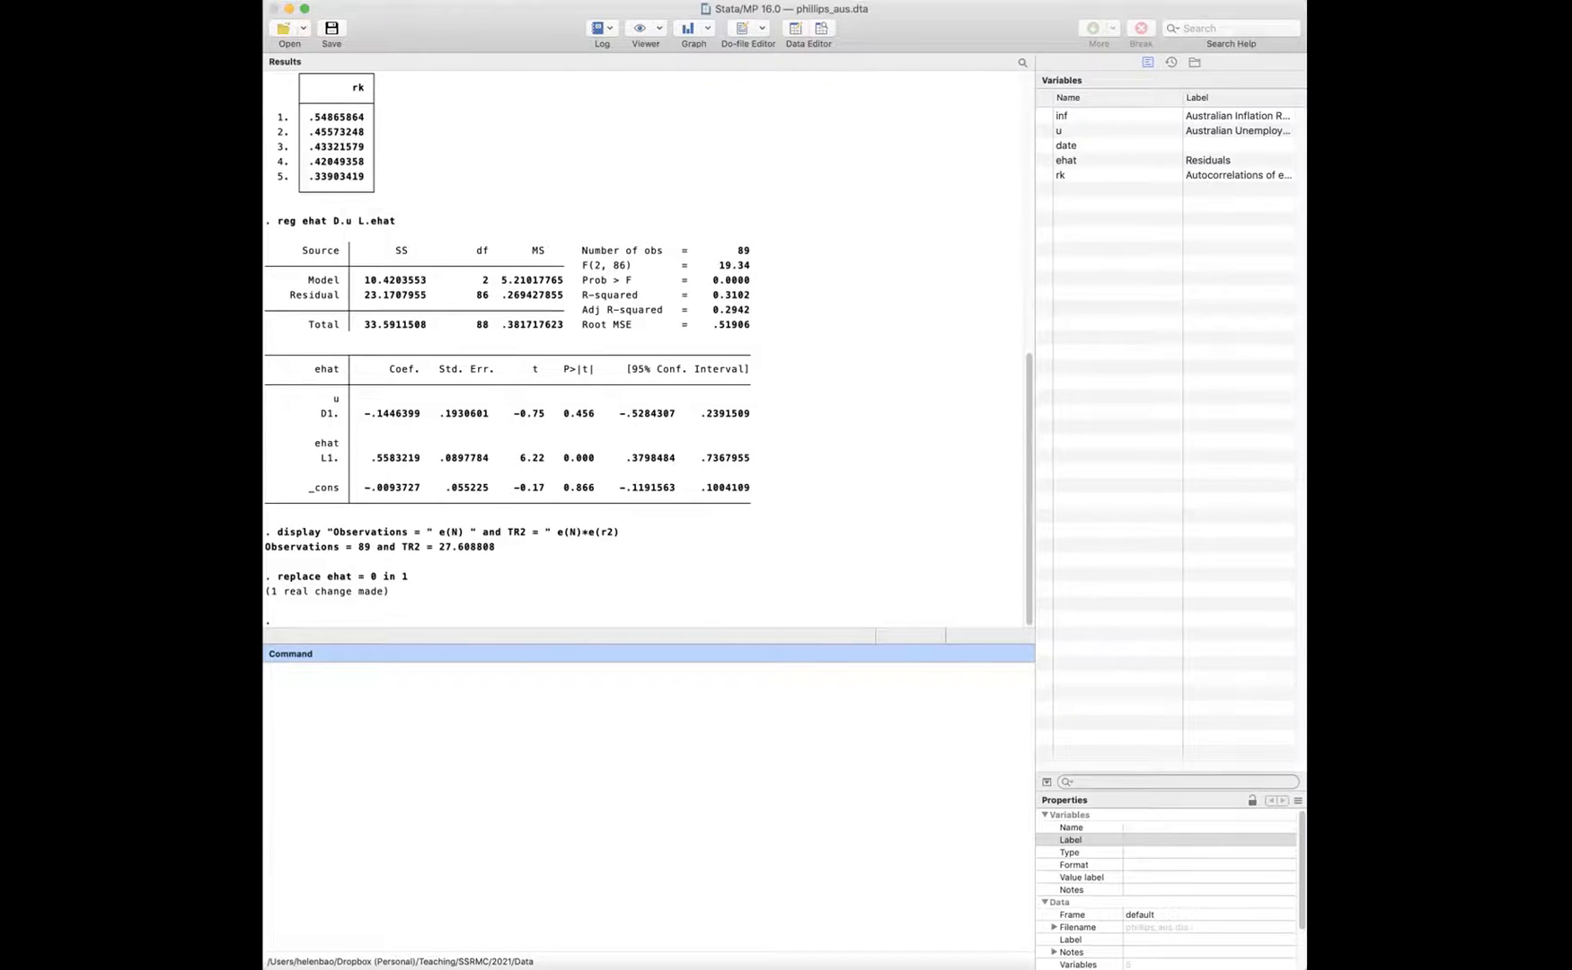
pyautogui.click(1012, 428)
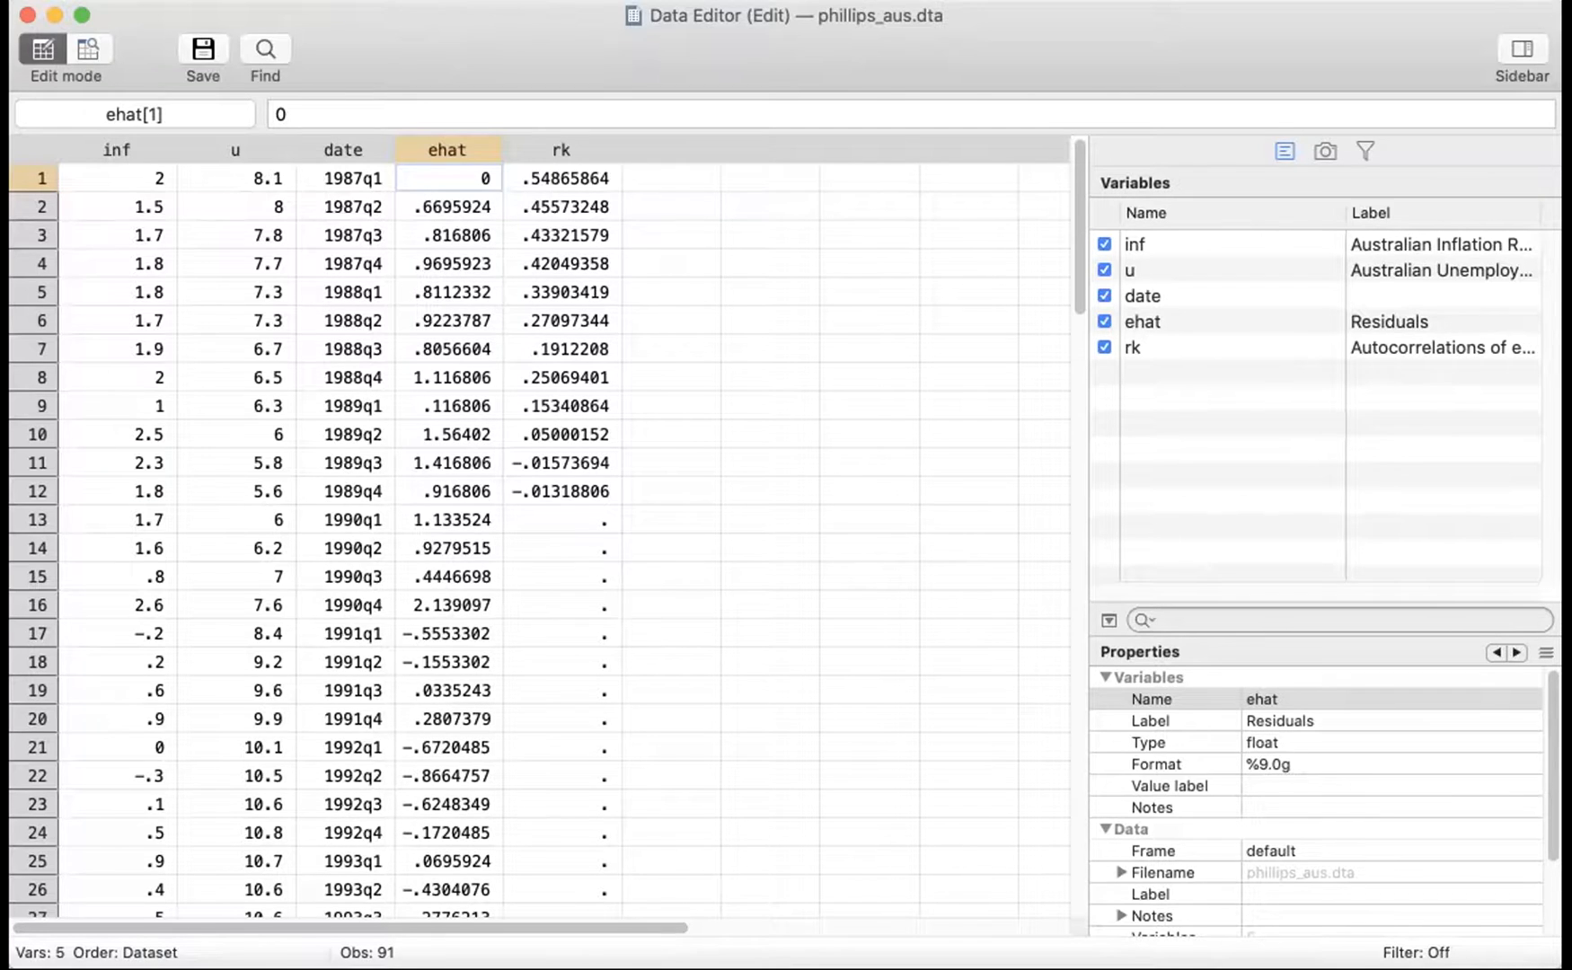
pyautogui.click(502, 786)
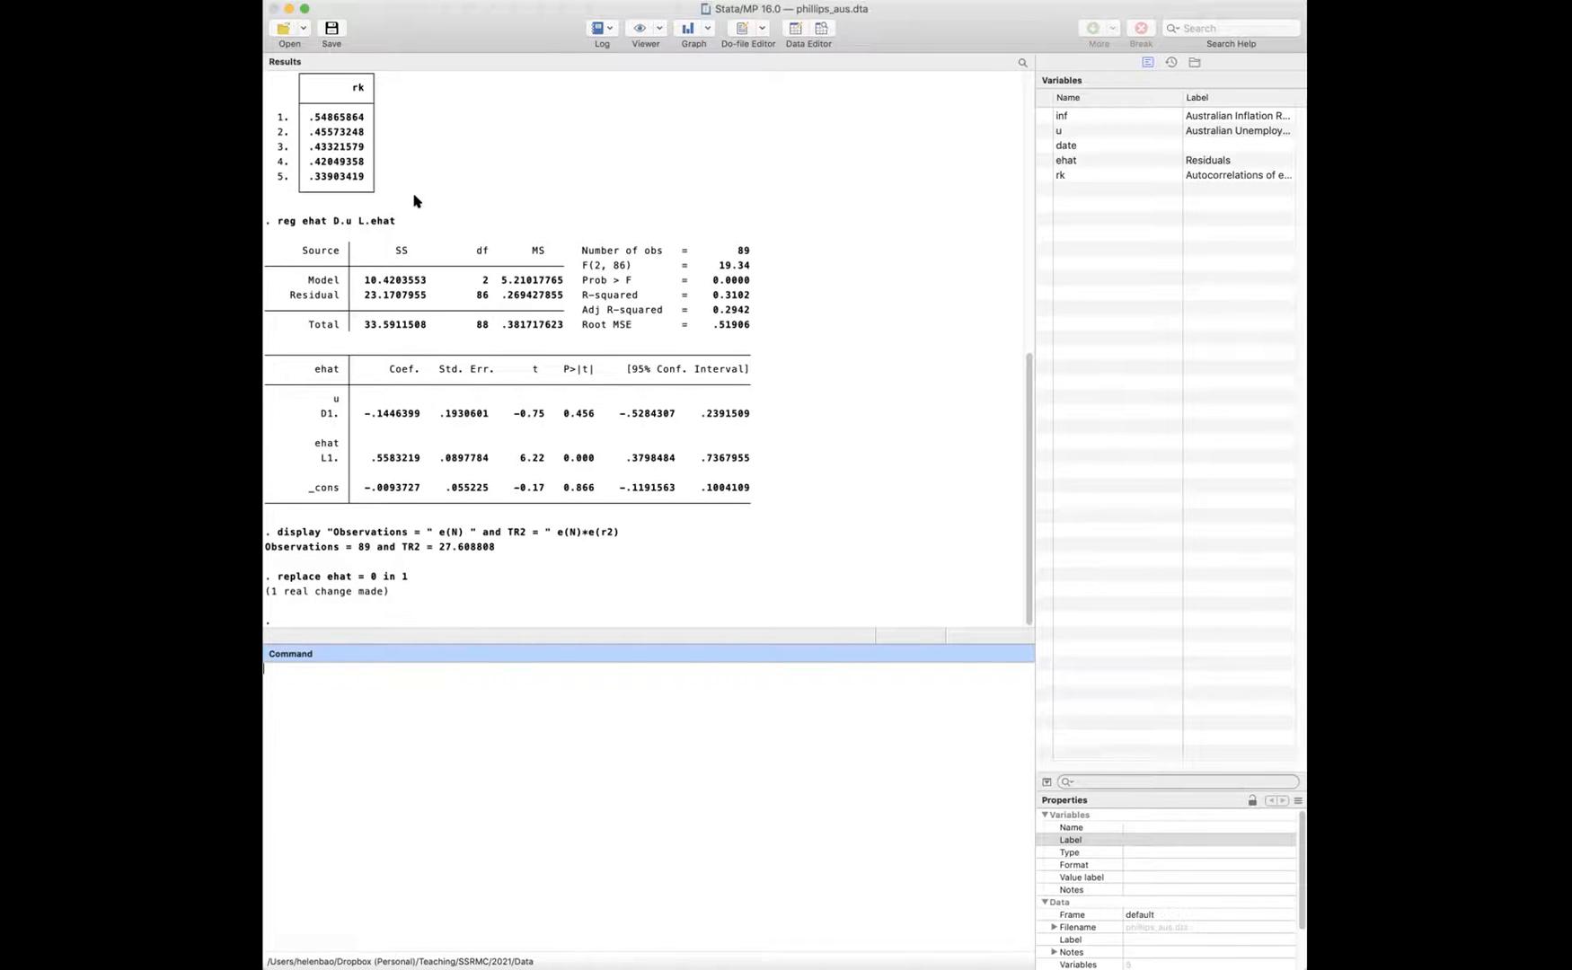
# Step: Rerun the regression of ehat on D.u and L.ehat, and highlight the total degrees of freedom
pyautogui.moveTo(406, 220); pyautogui.dragTo(276, 222)
pyautogui.press('super+c')
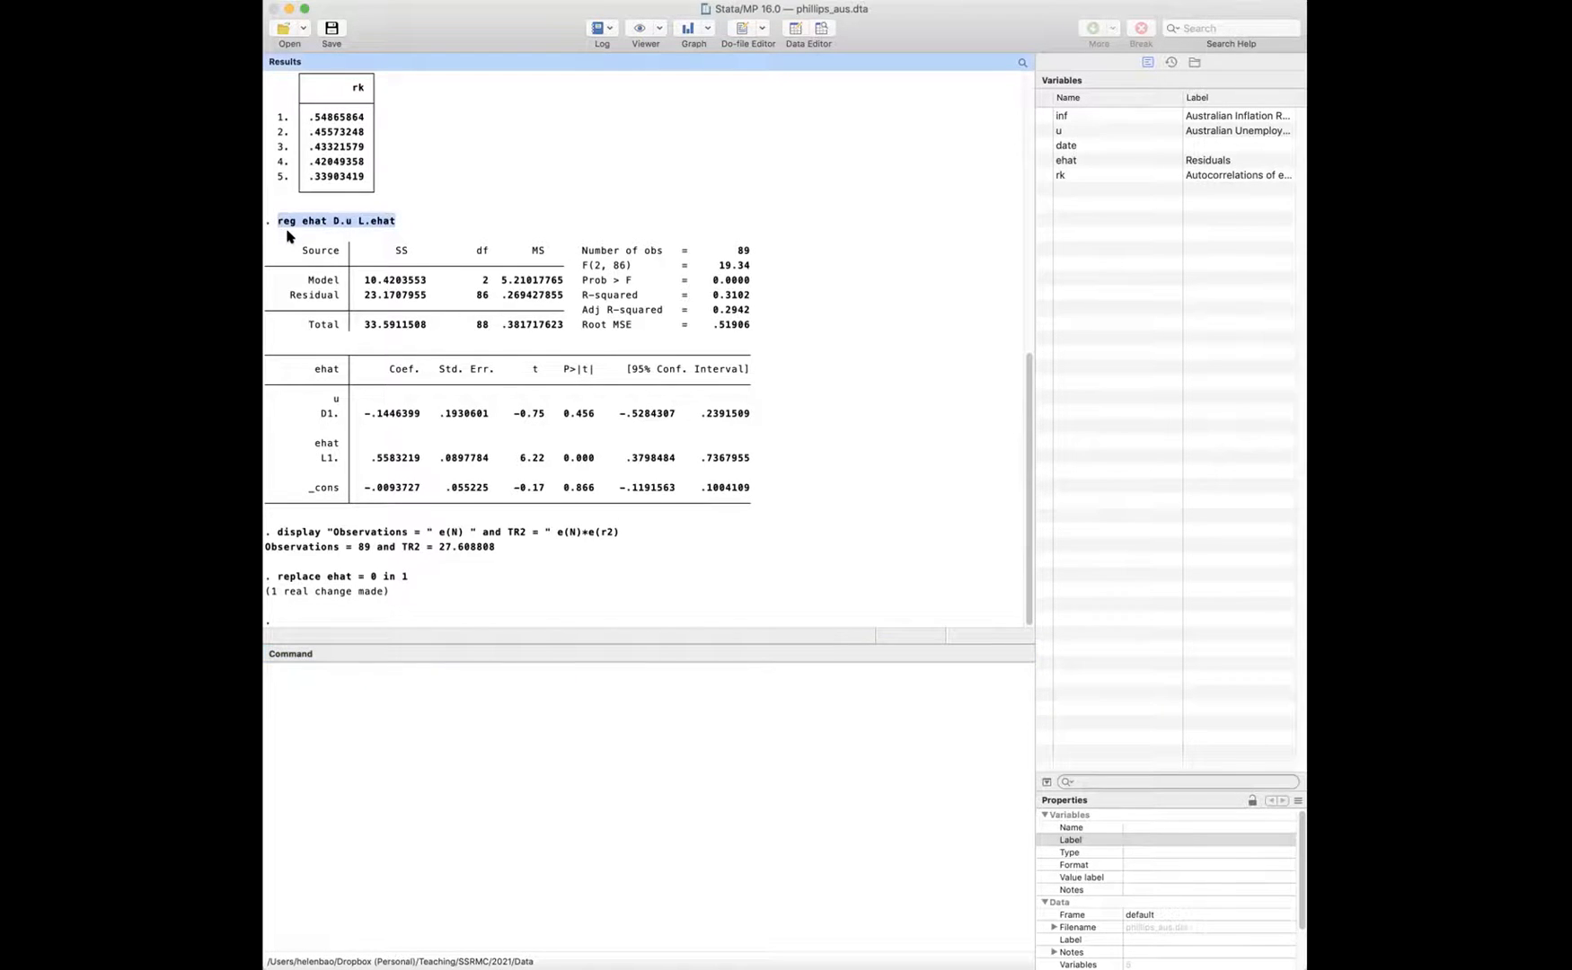
pyautogui.click(389, 723)
pyautogui.press('super+v')
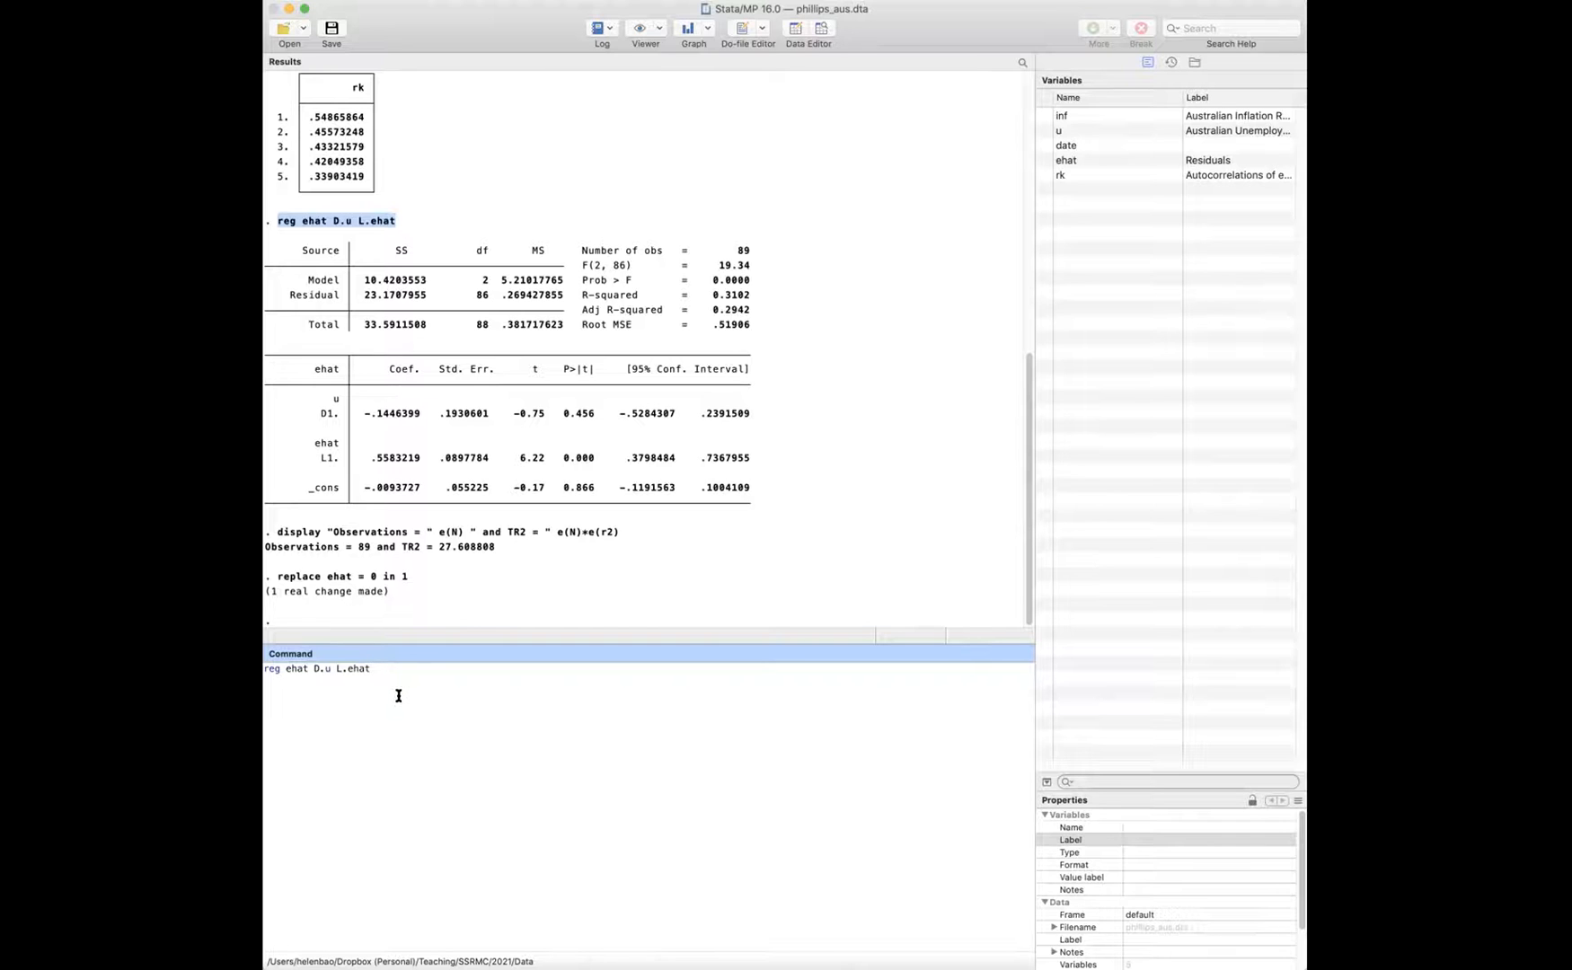
pyautogui.press('Return')
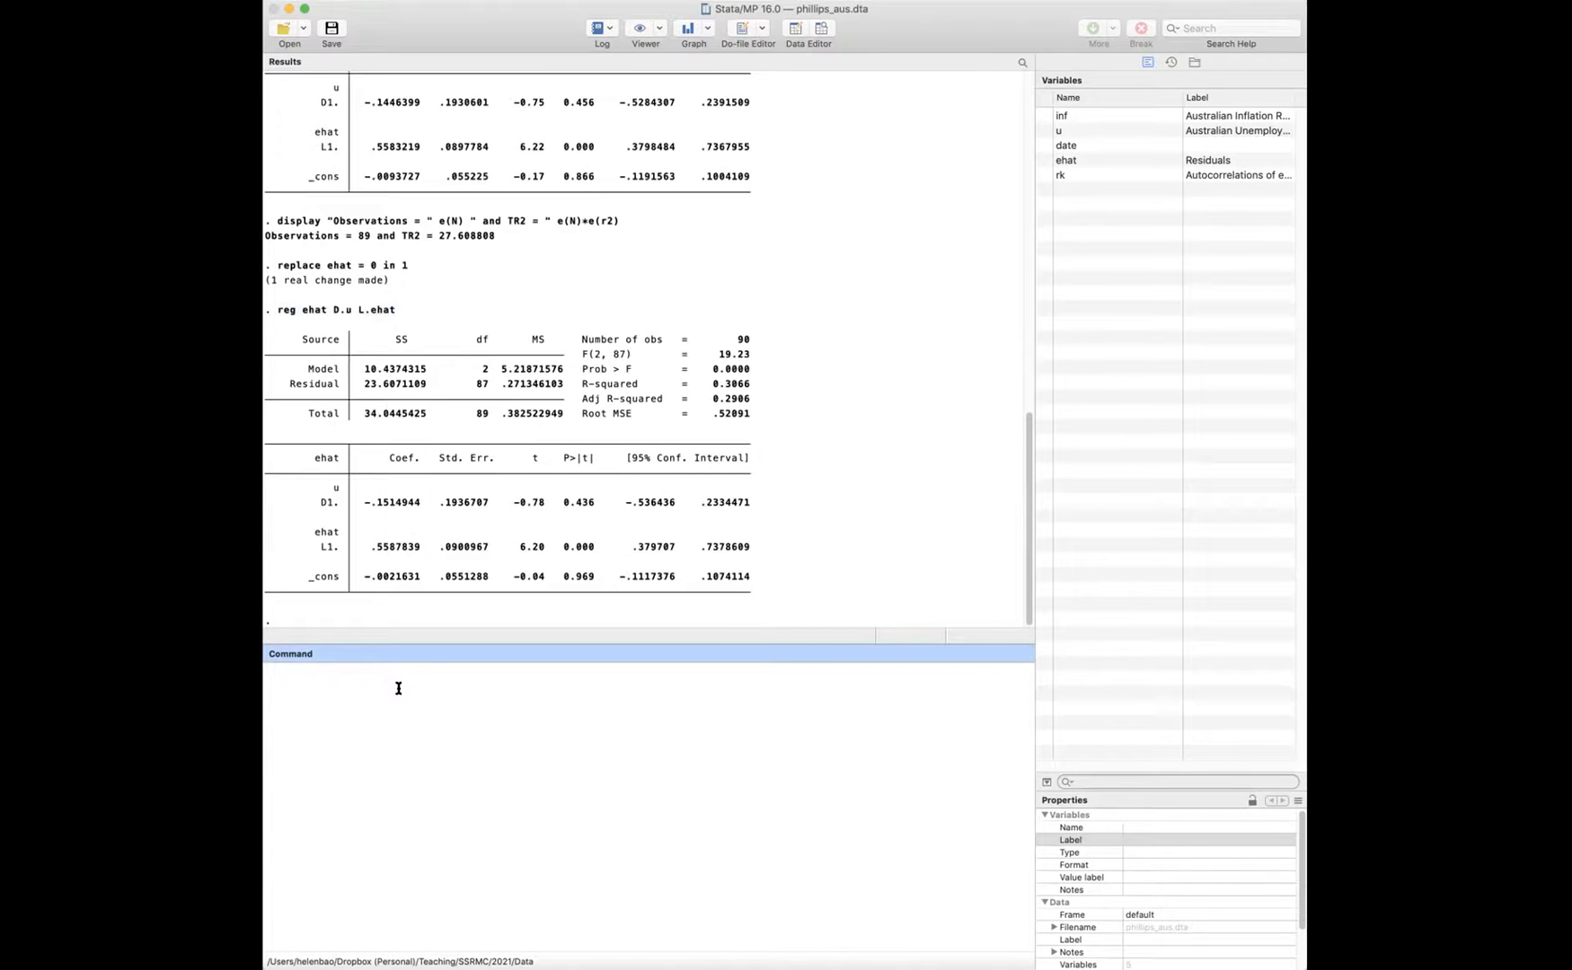
pyautogui.moveTo(472, 410); pyautogui.dragTo(493, 409)
pyautogui.click(477, 410)
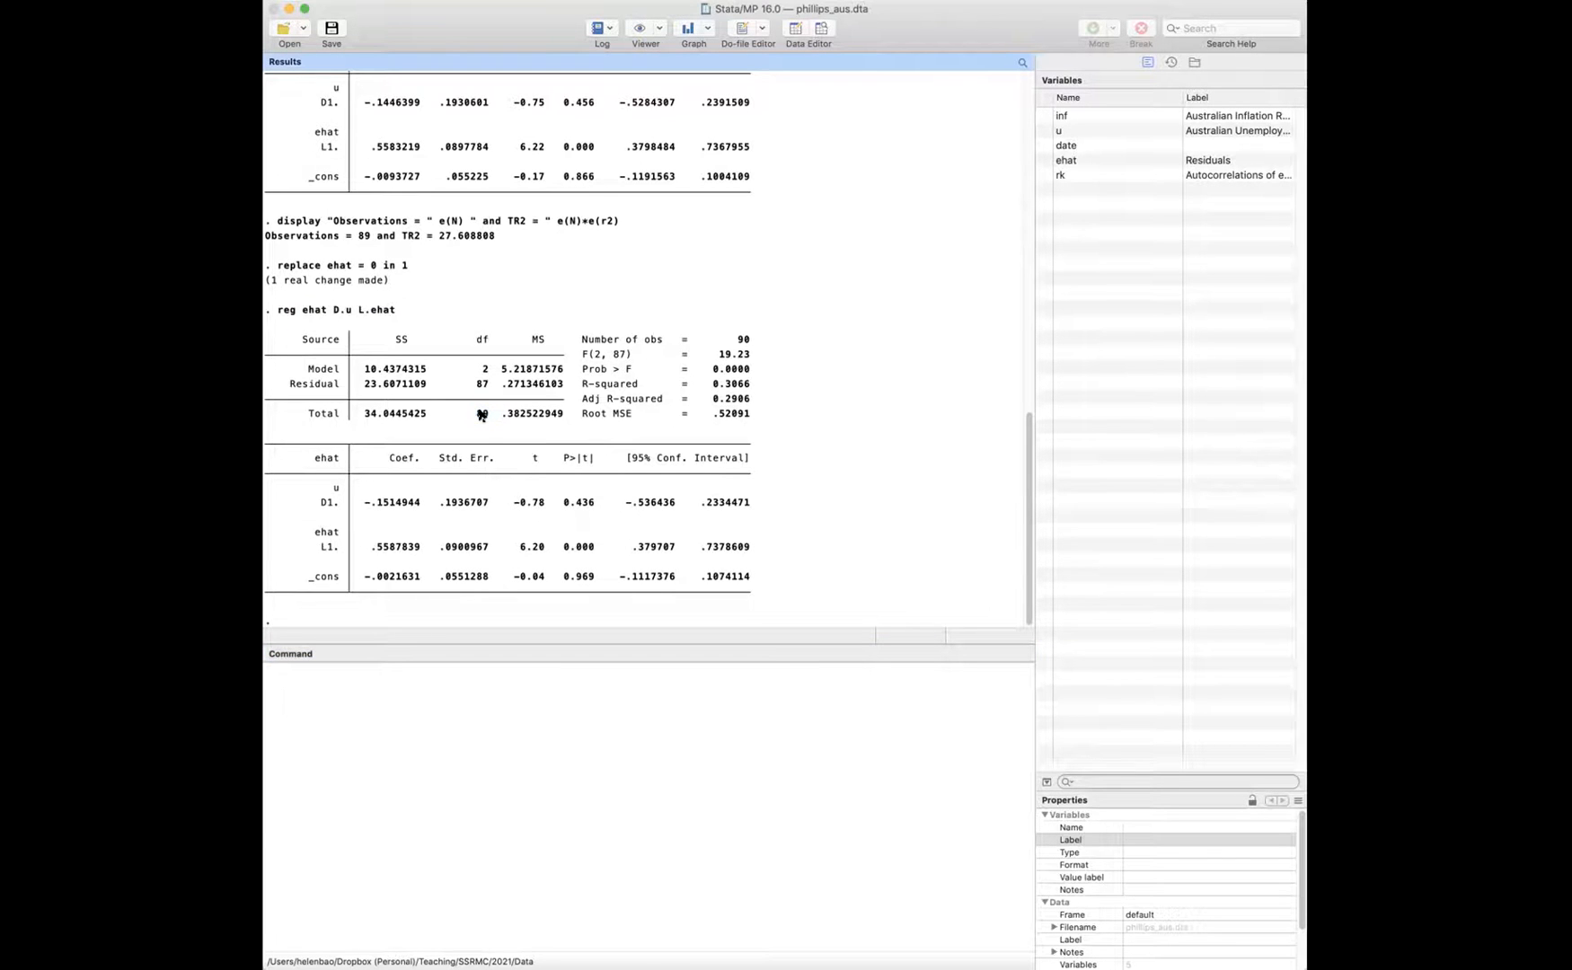
pyautogui.doubleClick(482, 413)
pyautogui.click(493, 440)
pyautogui.click(462, 718)
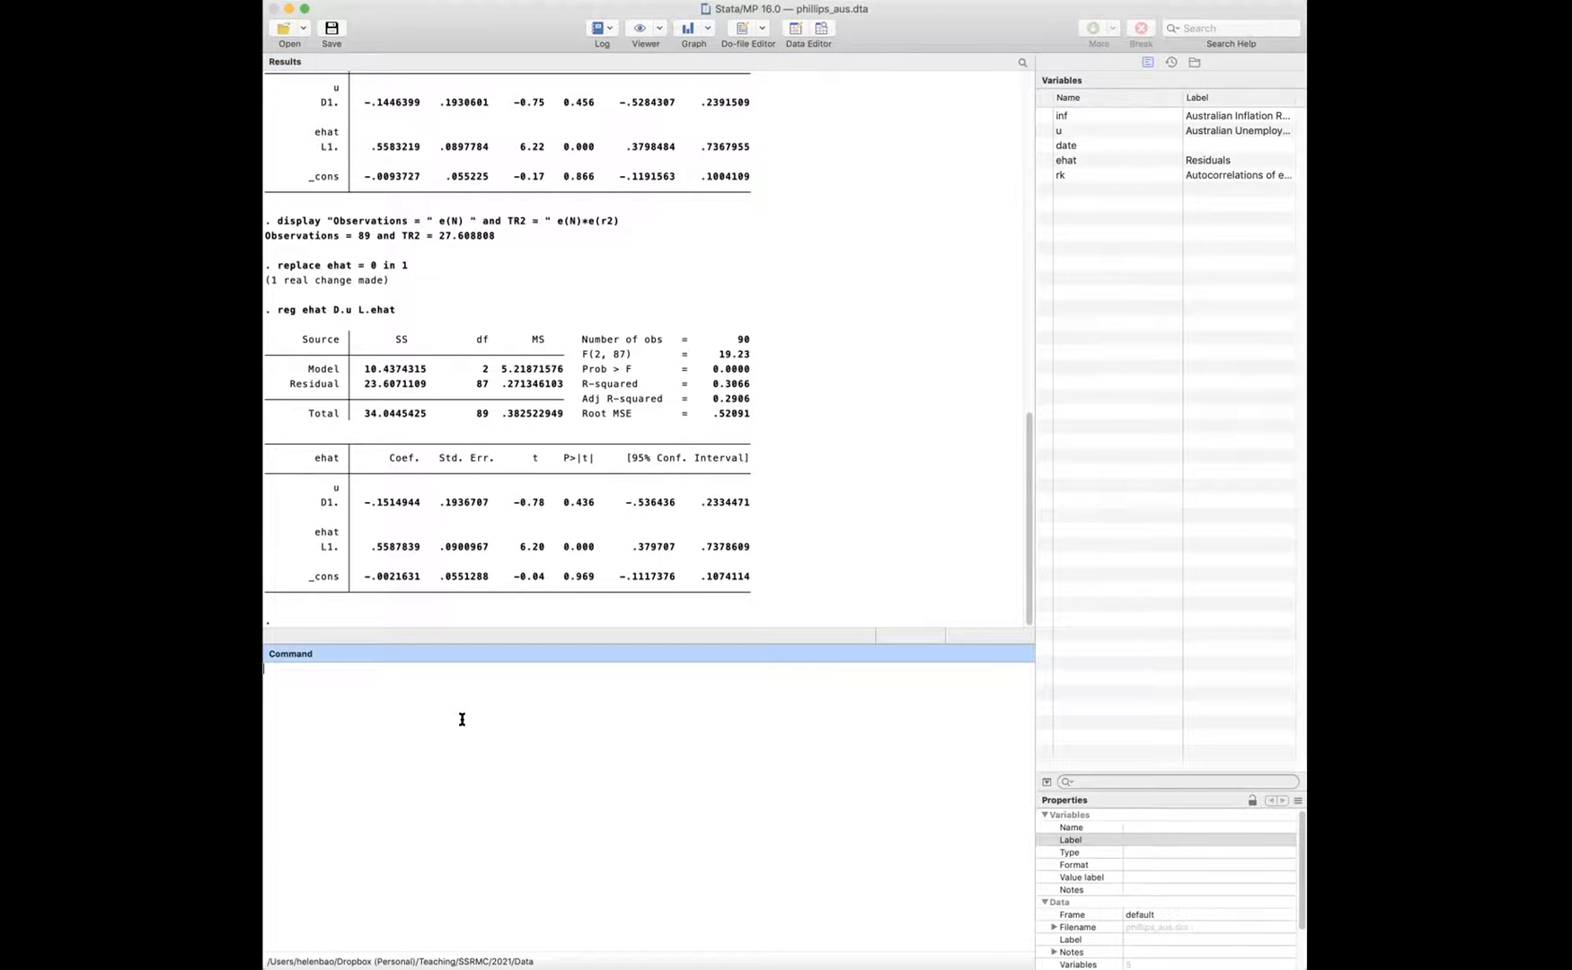
# Step: Display the number of observations and TR2 for the rerun regression by reusing the earlier display command with e(N) and e(N)*e(r2)
pyautogui.moveTo(621, 221); pyautogui.dragTo(276, 220)
pyautogui.press('super+c')
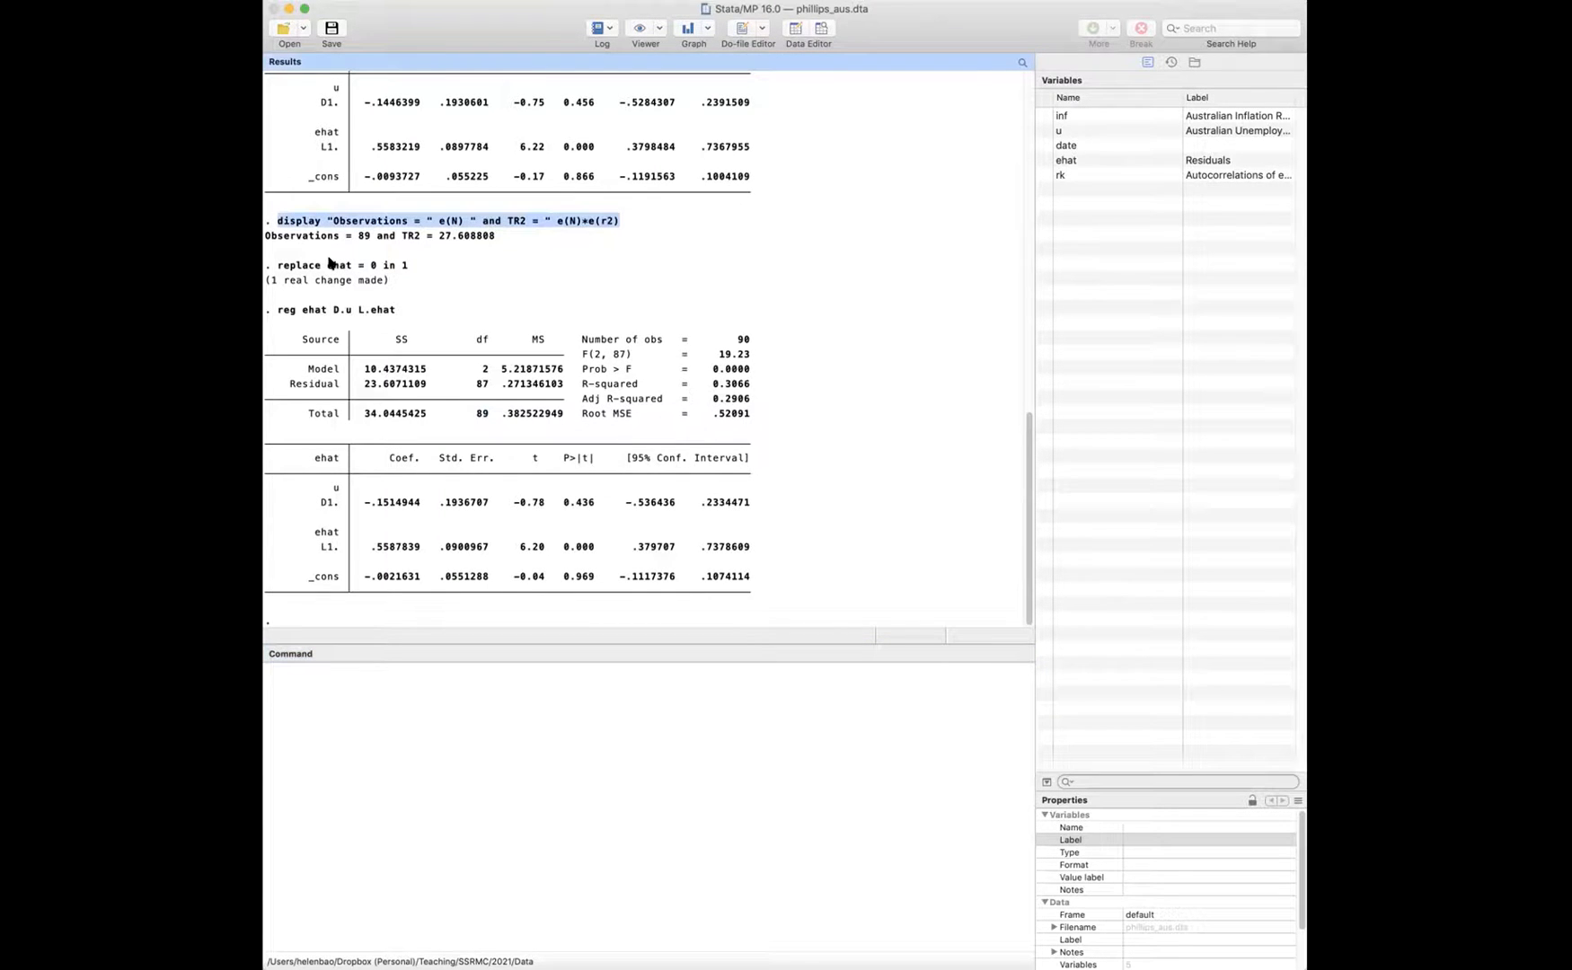
pyautogui.click(396, 763)
pyautogui.press('super+v')
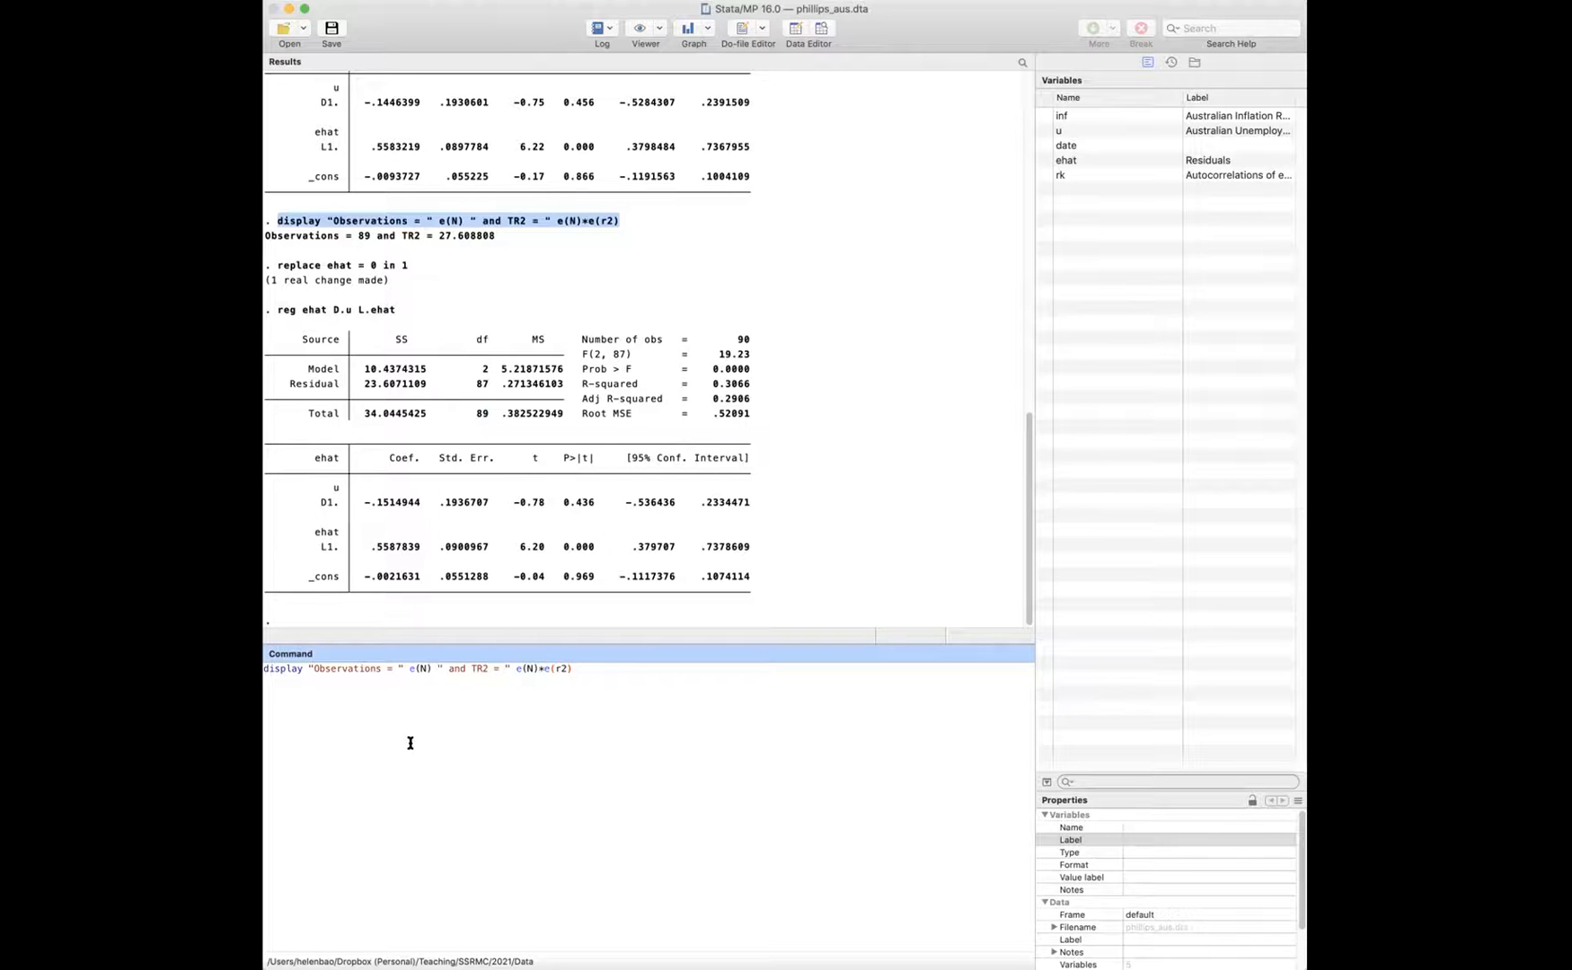
pyautogui.press('Return')
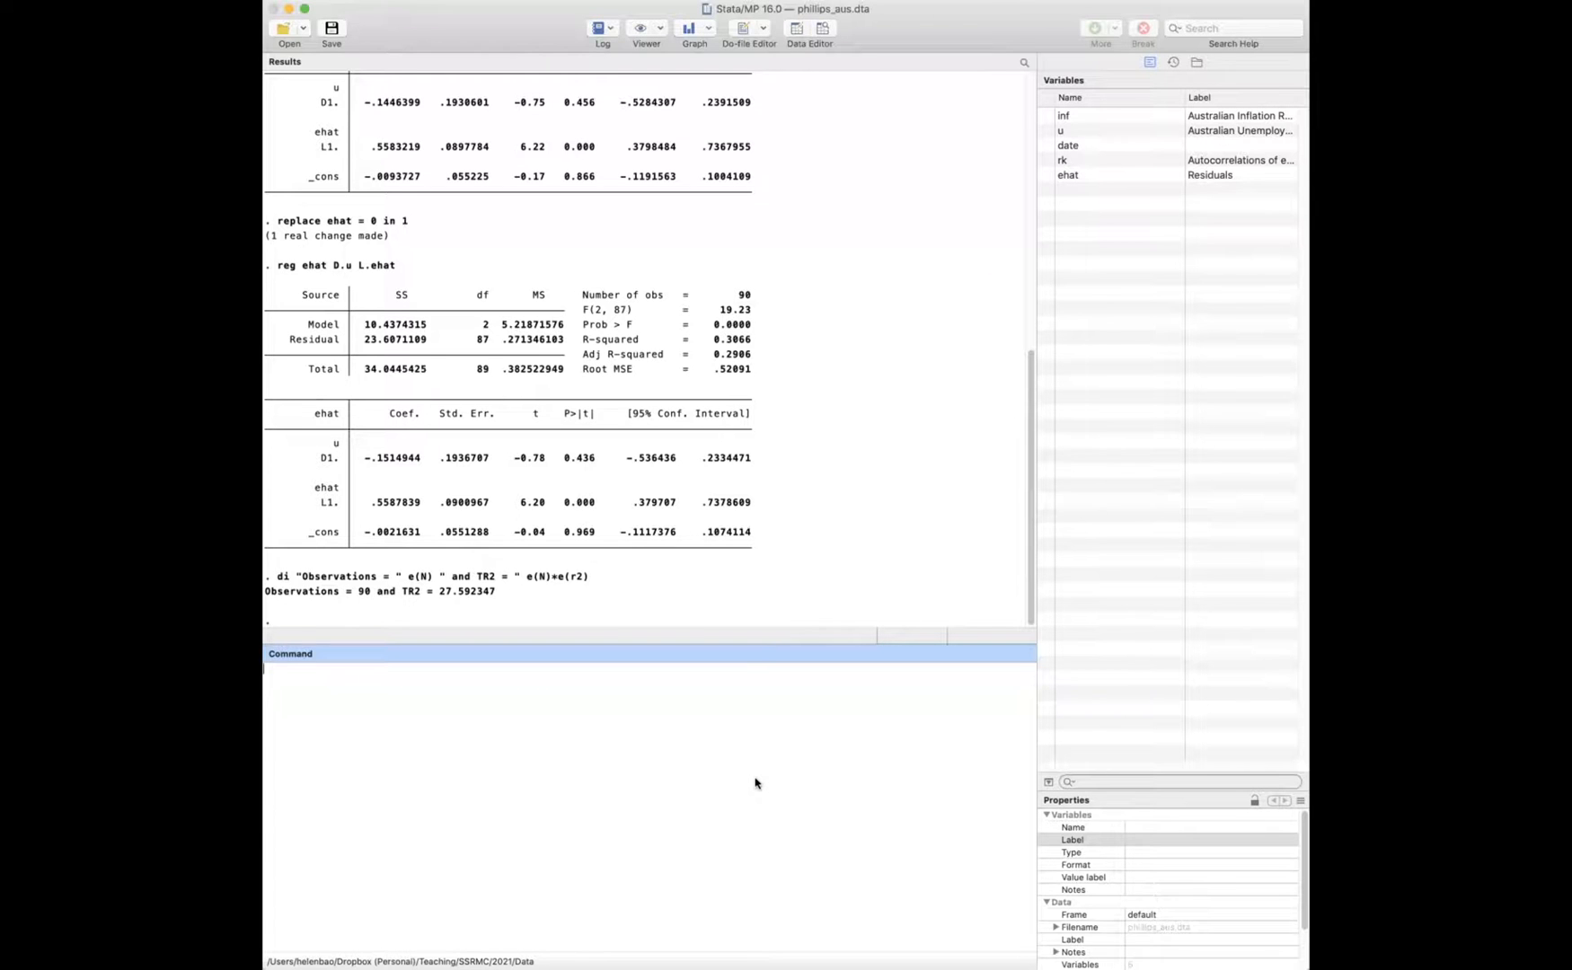
# Step: Drop ehat and recreate it as the residuals of a new regression of inf on D.u
pyautogui.write('drop ehat')
pyautogui.press('Return')
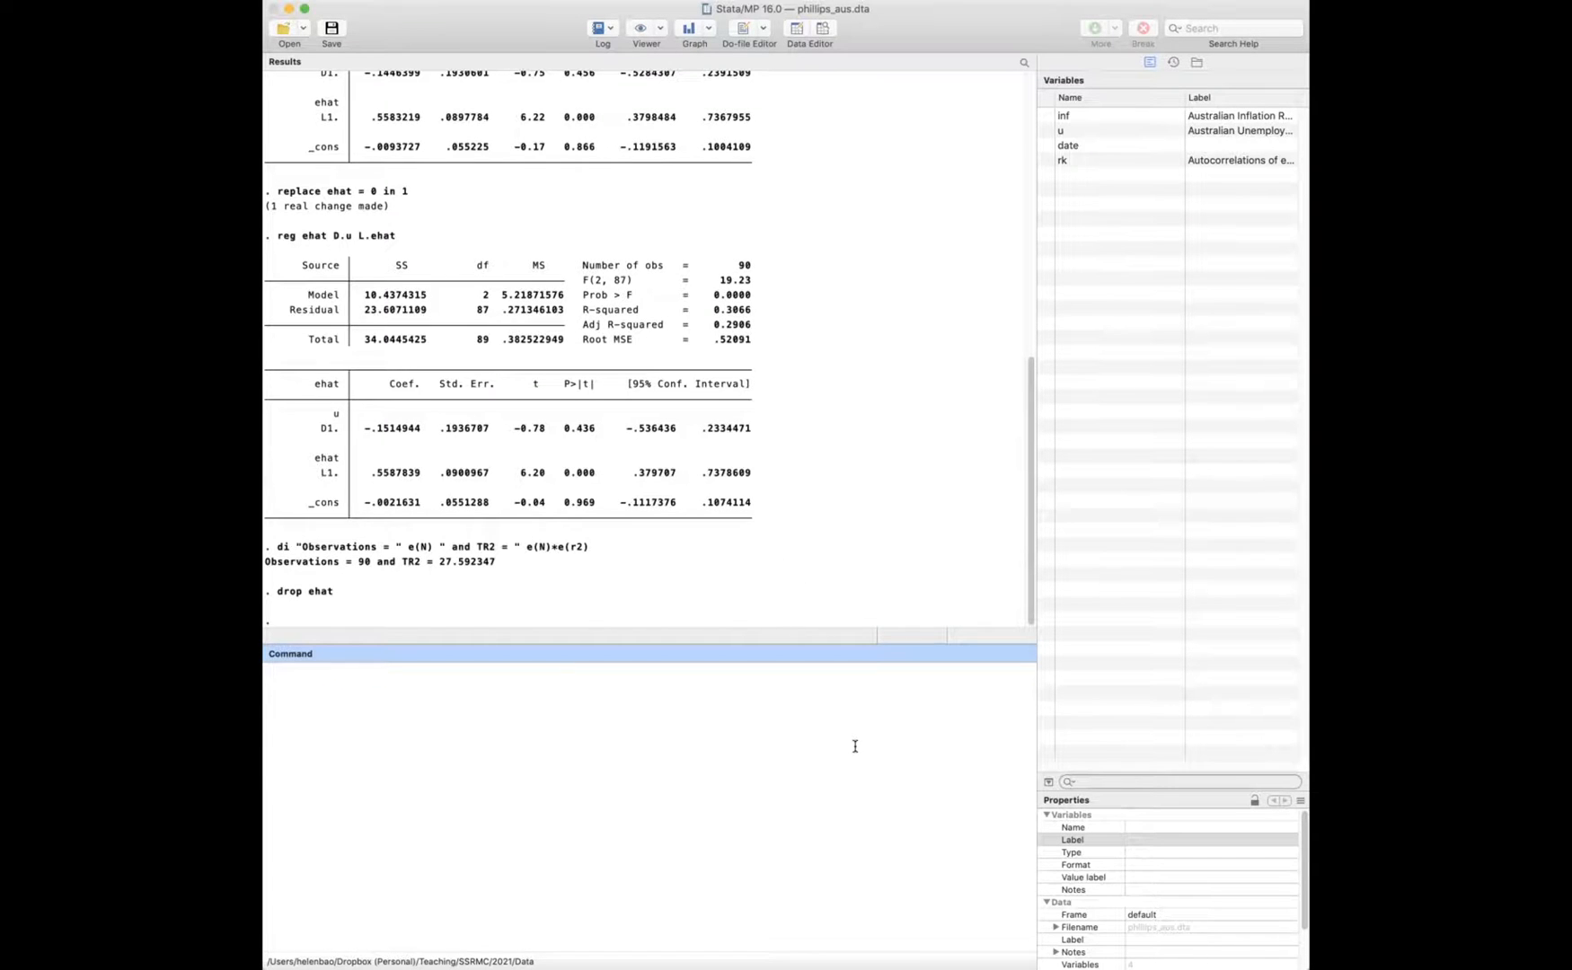
pyautogui.write('reg inf D.u')
pyautogui.press('Return')
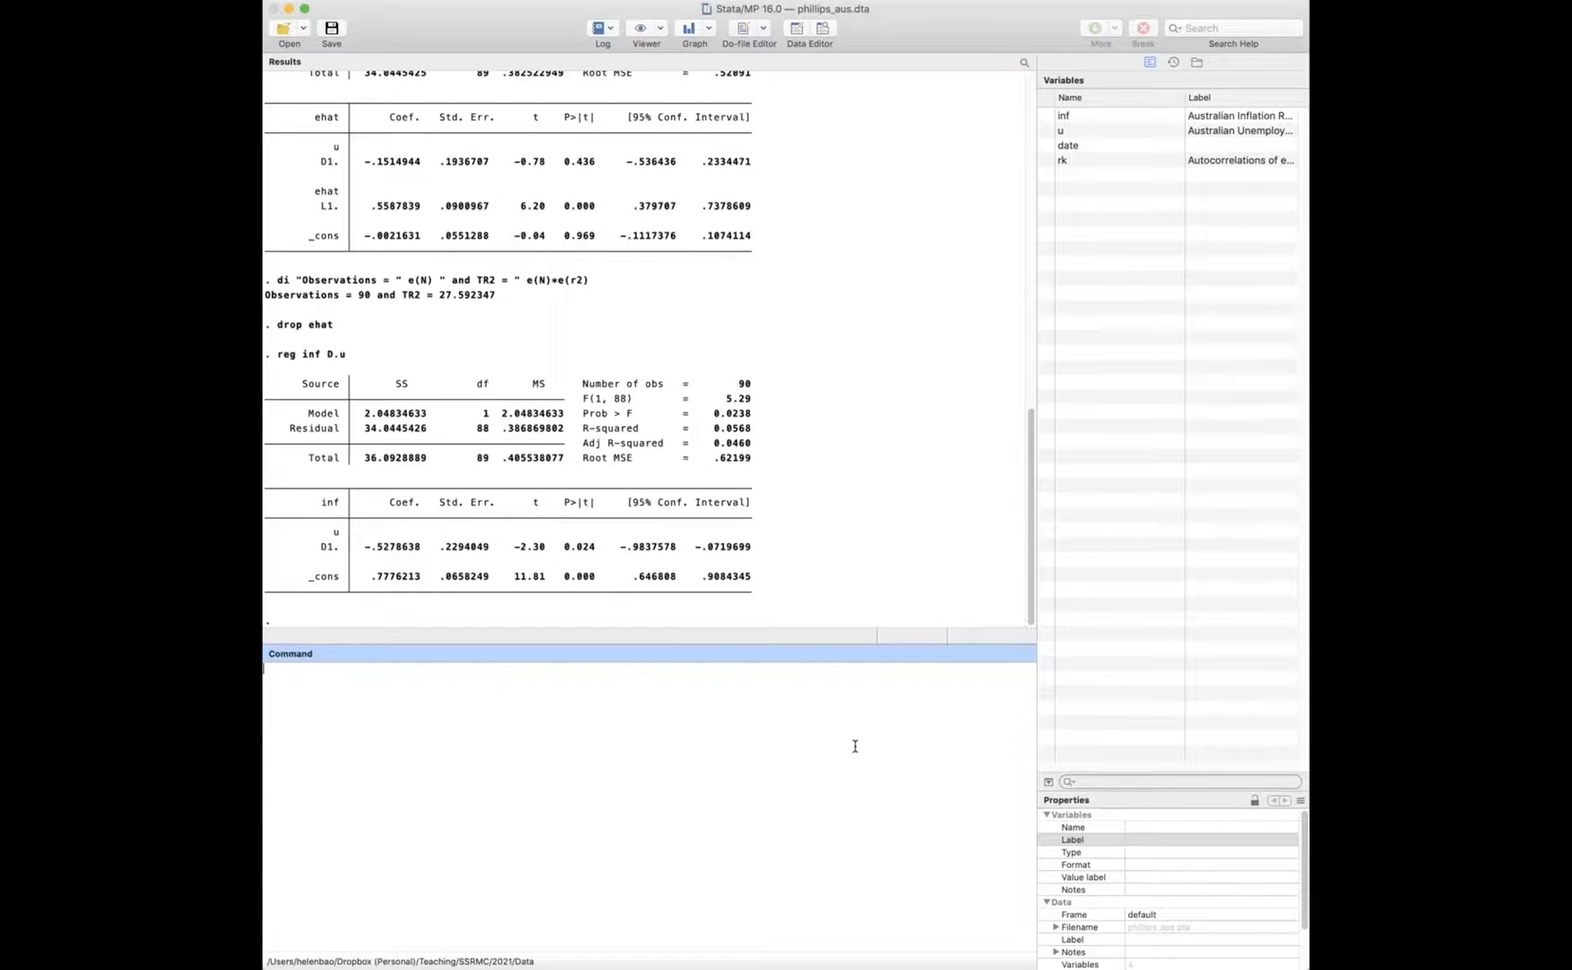
pyautogui.write('predict ehat, res')
pyautogui.press('Return')
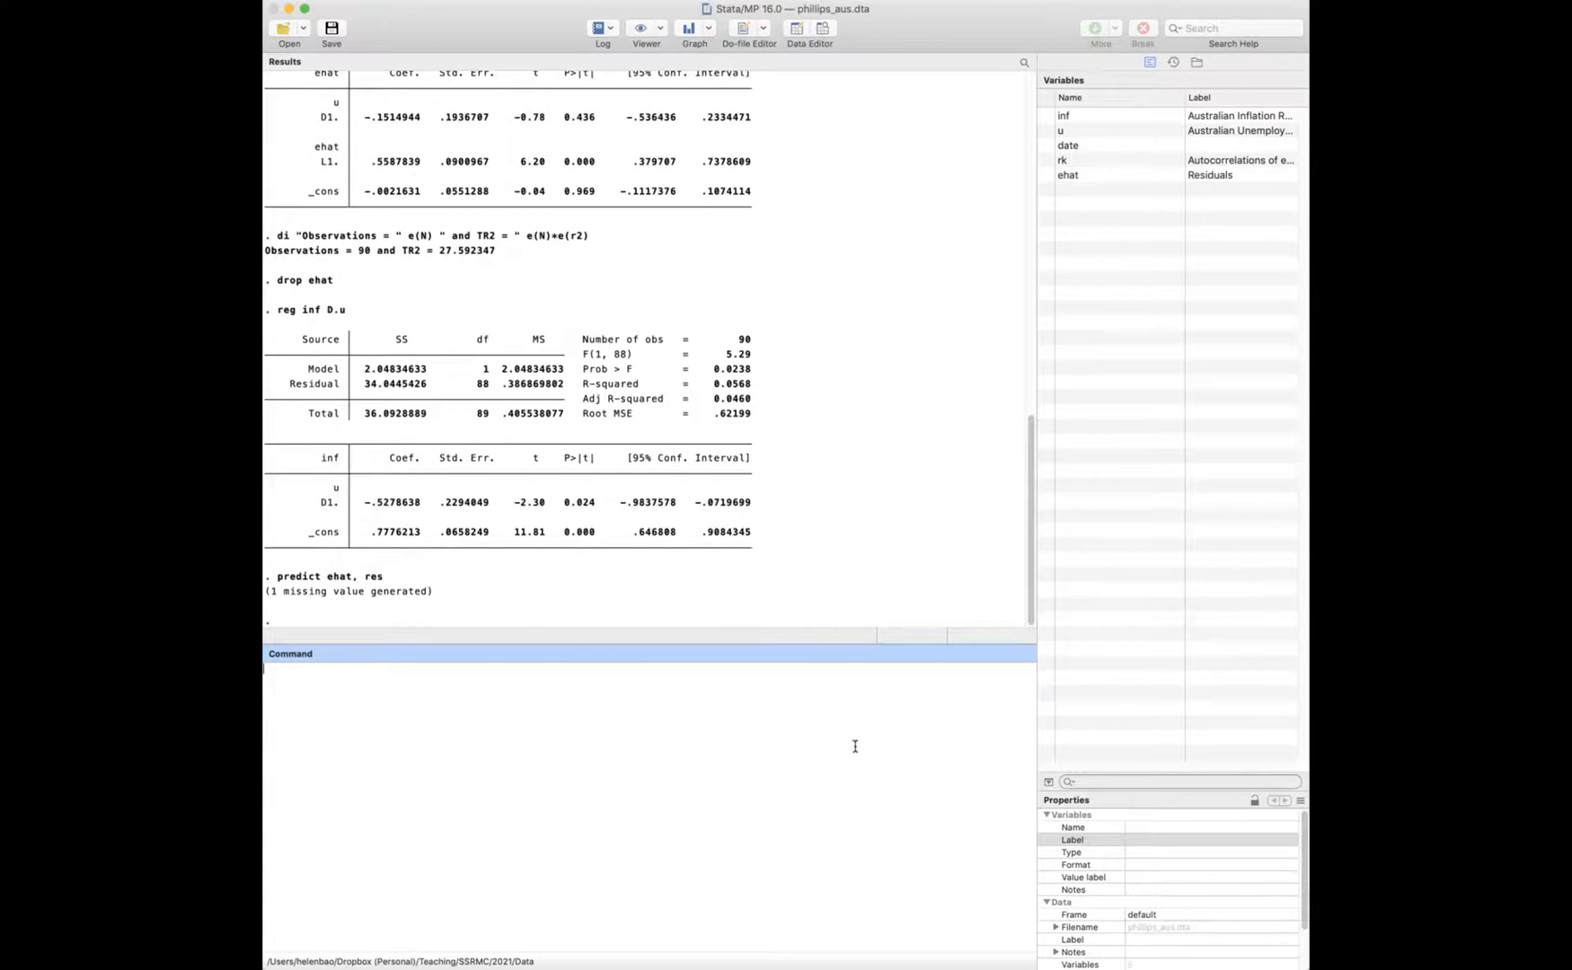
# Step: Regress ehat on D.u and its first four lags, L(1/4).ehat, and review the output
pyautogui.write('regress ehat D.u L(1/4).ehat')
pyautogui.press('Return')
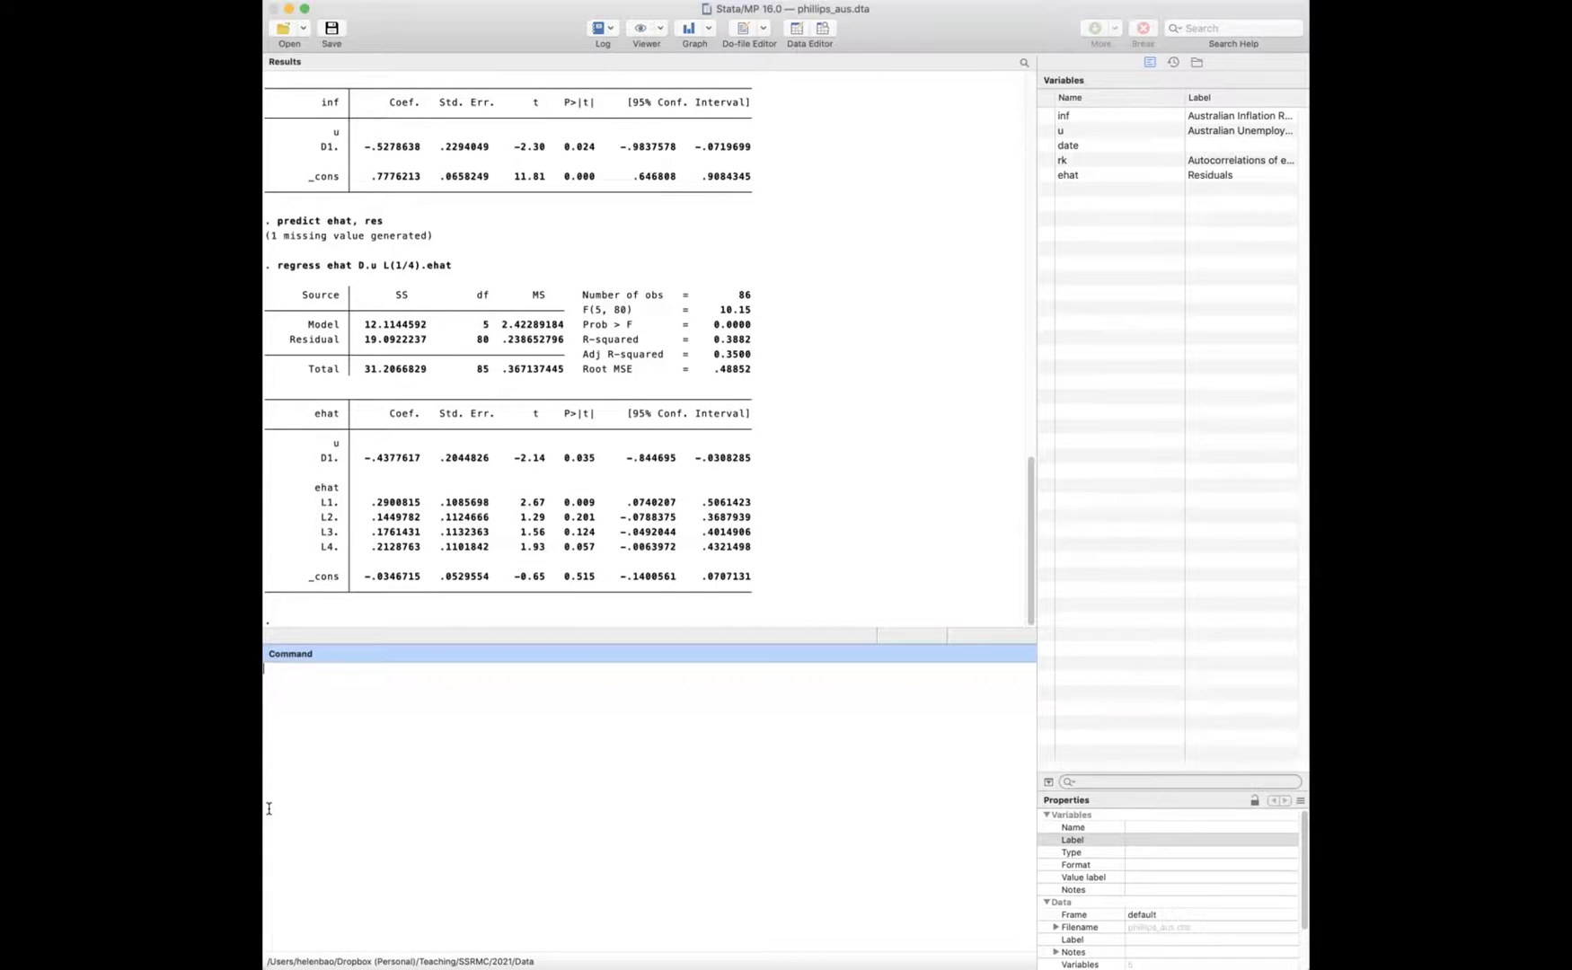
pyautogui.scroll(5, 313, 301)
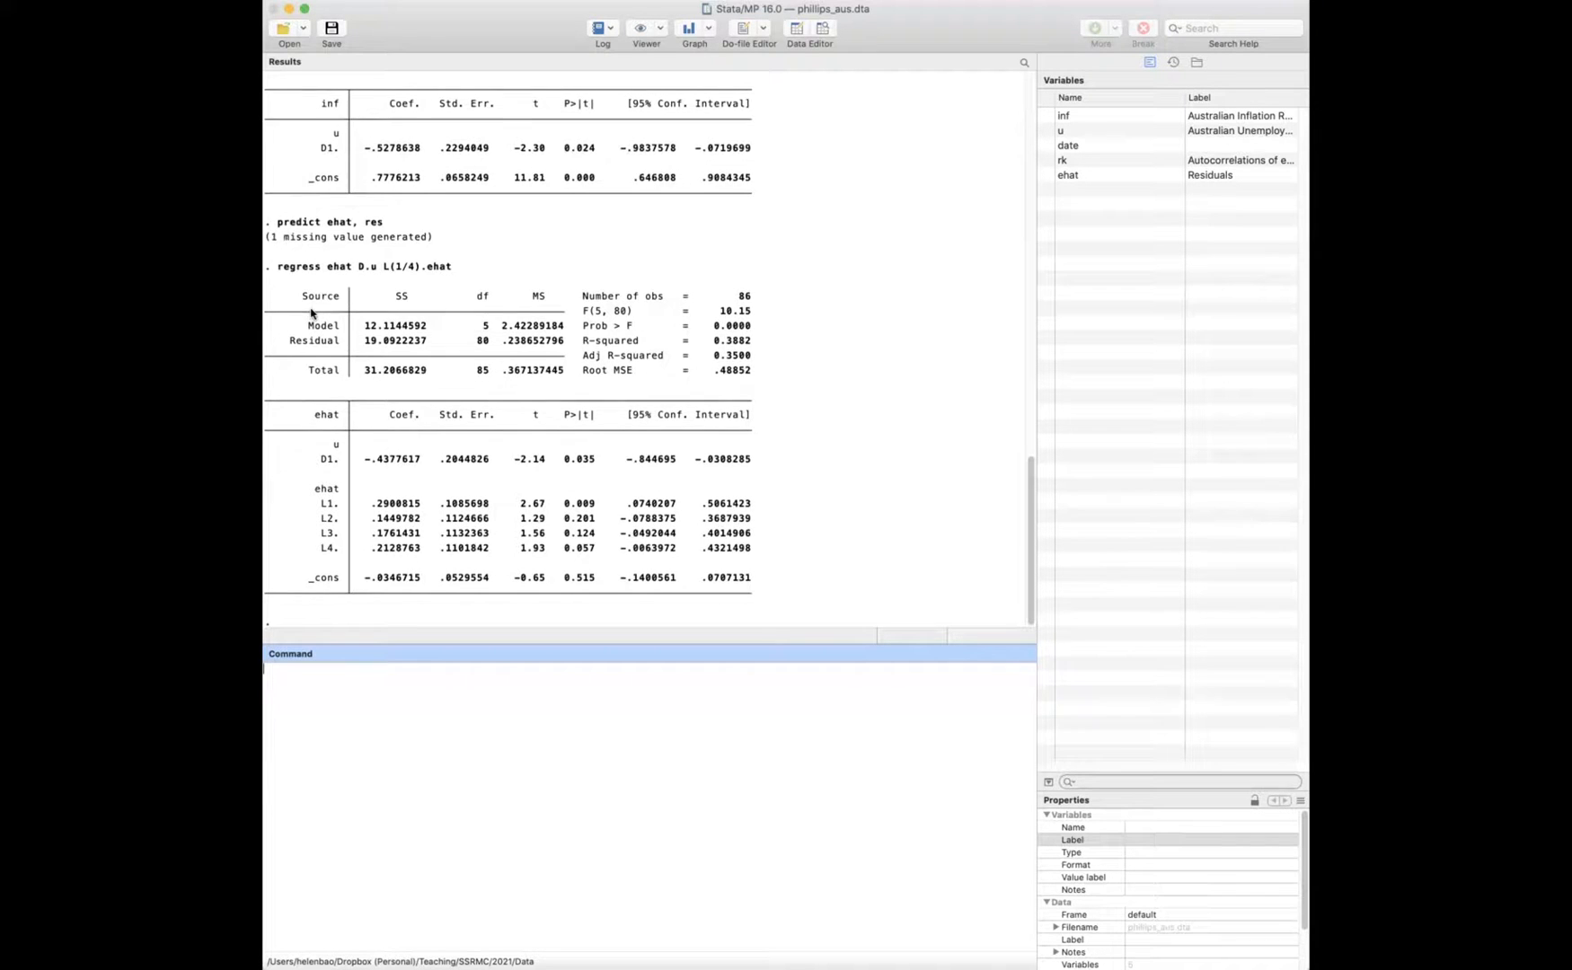
pyautogui.scroll(-5, 314, 296)
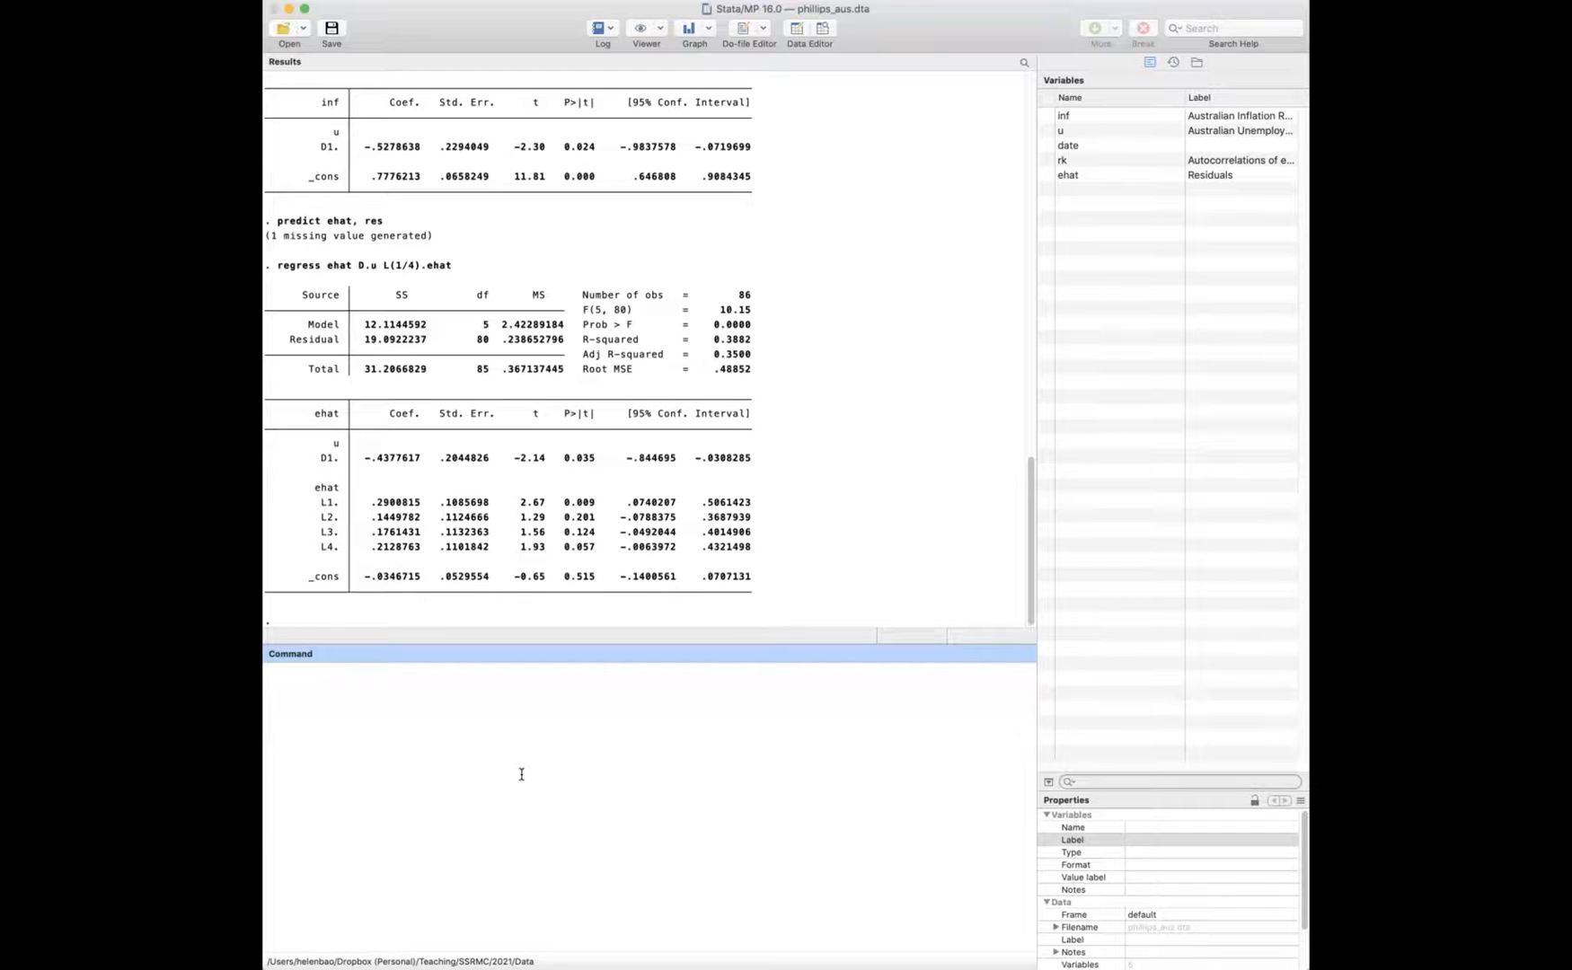
# Step: Display e(N) labelled "Observations = " and e(N)*e(r2) labelled "TR2 = " for the four-lag regression
pyautogui.write('di "Observations = " e(N)')
pyautogui.write('"TR2 = " e(N)*d(')
pyautogui.press('BackSpace')
pyautogui.press('BackSpace')
pyautogui.write('e(r2)')
pyautogui.press('Return')
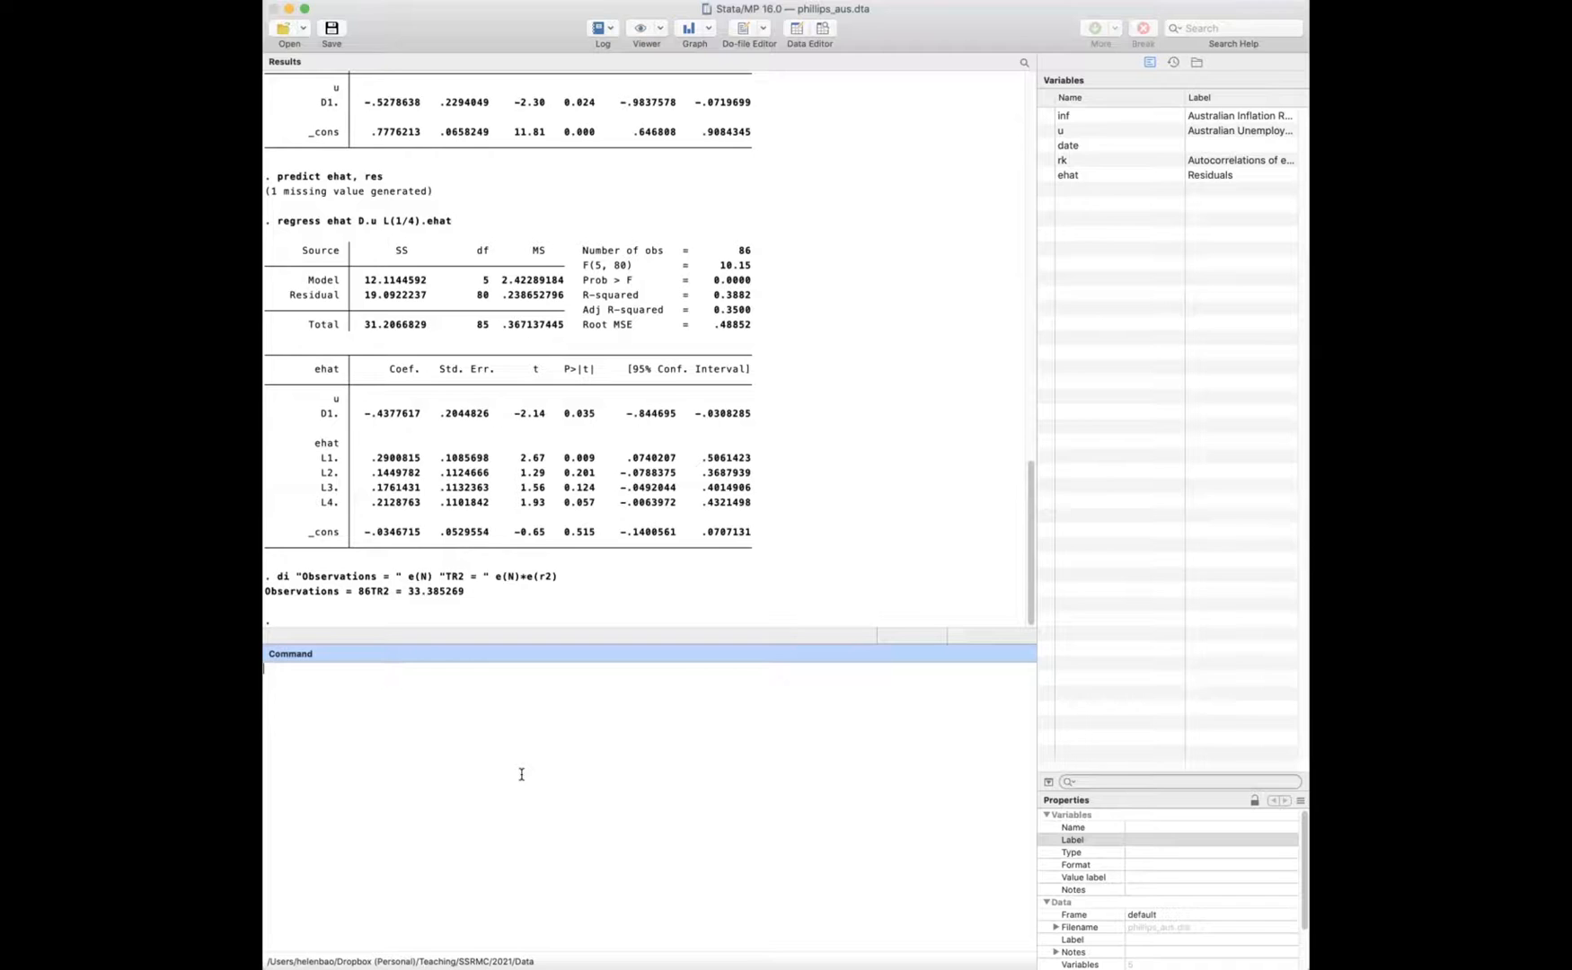
# Step: Rerun the four-lag display command with a space inserted before TR2 in its label
pyautogui.moveTo(571, 577); pyautogui.dragTo(276, 581)
pyautogui.press('super+c')
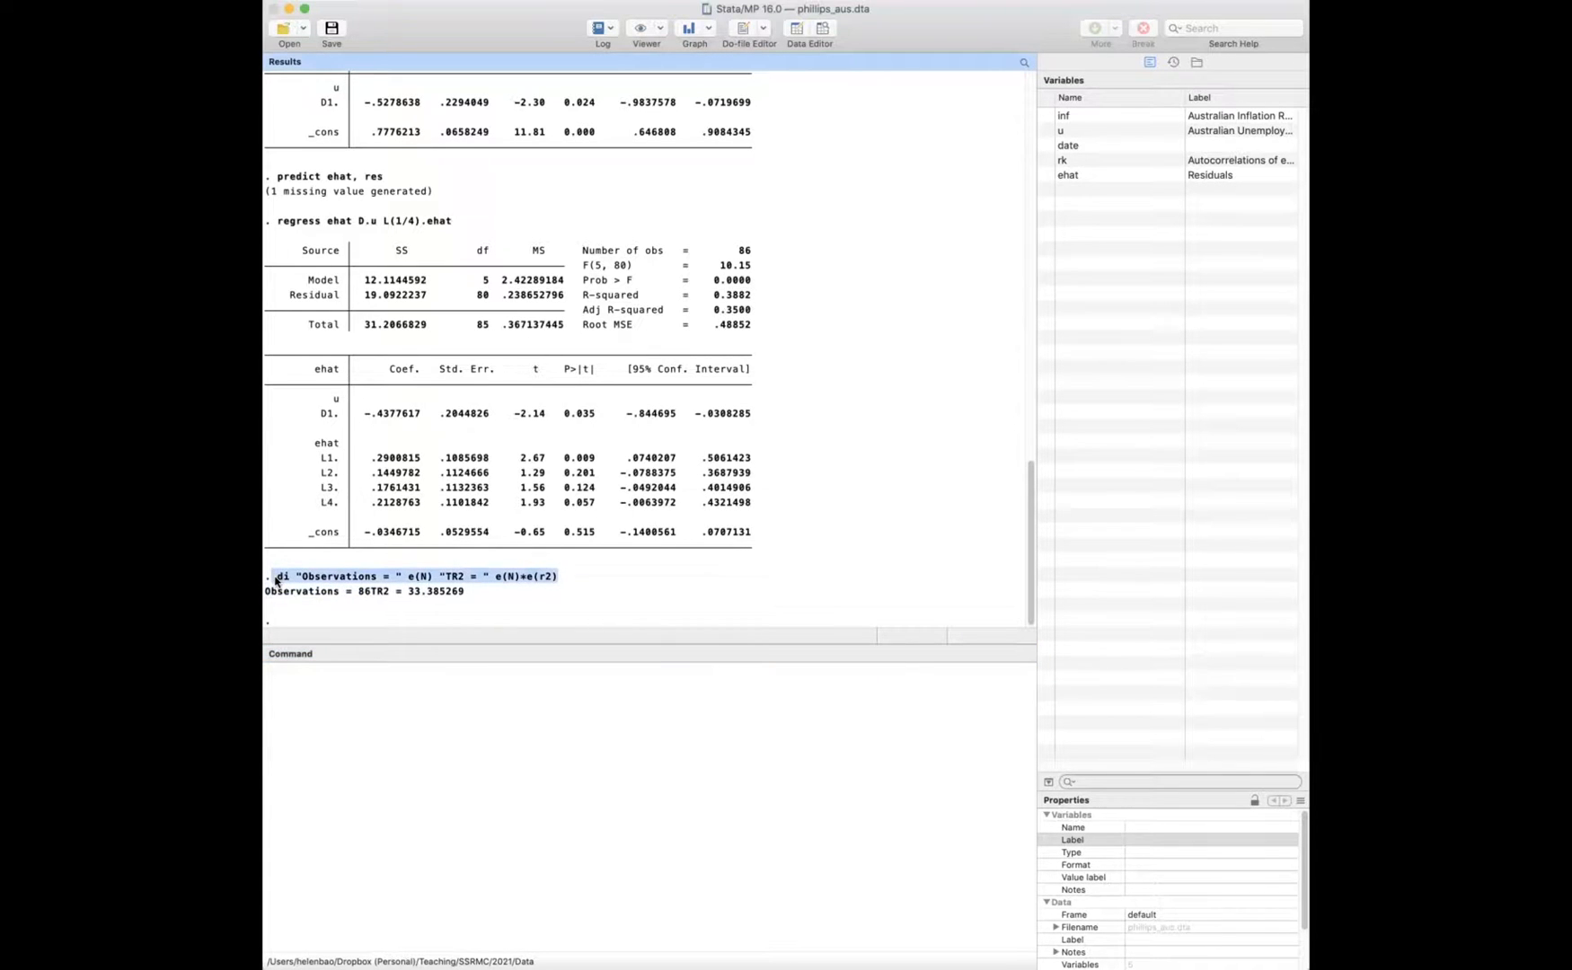
pyautogui.click(299, 673)
pyautogui.press('super+v')
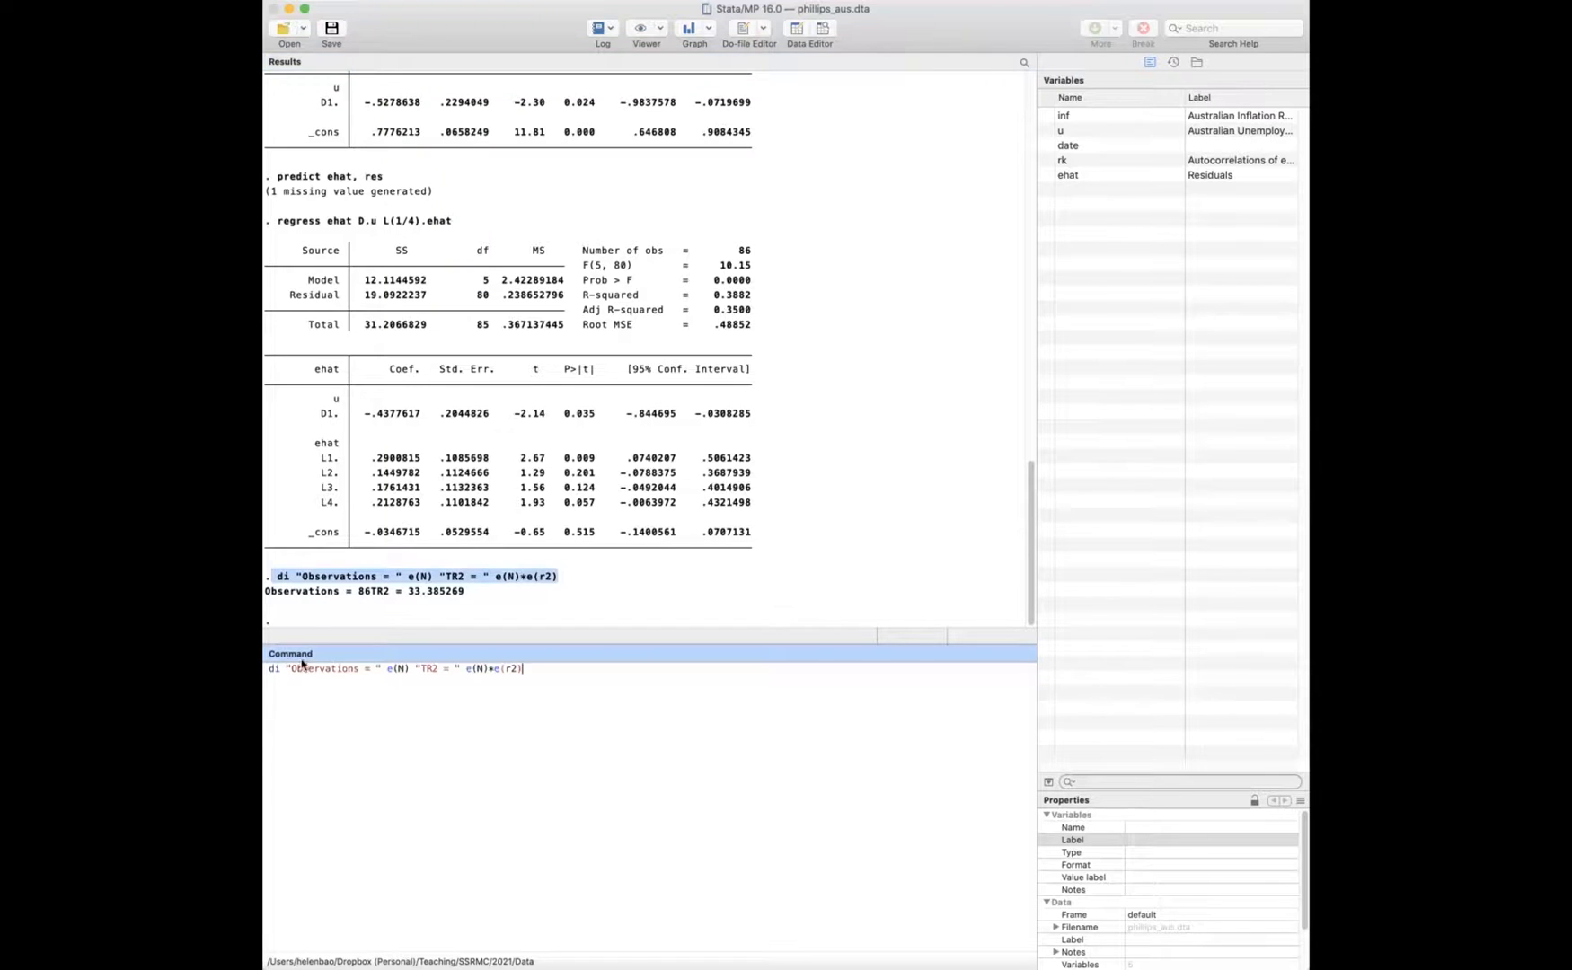
pyautogui.moveTo(358, 593); pyautogui.dragTo(388, 594)
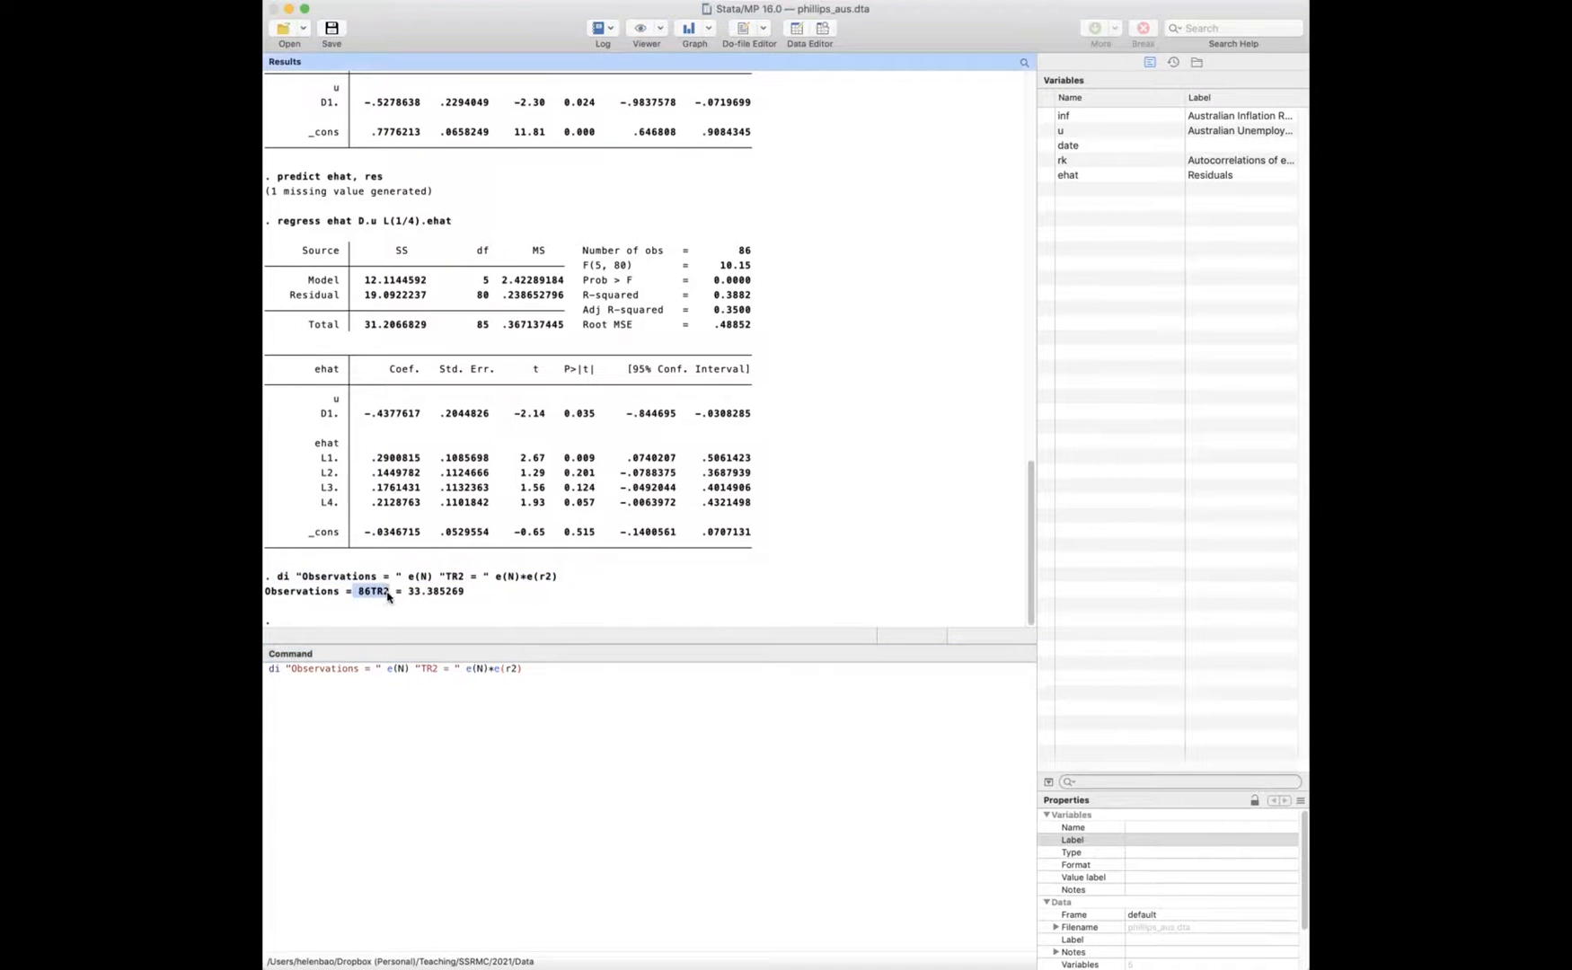
pyautogui.click(409, 669)
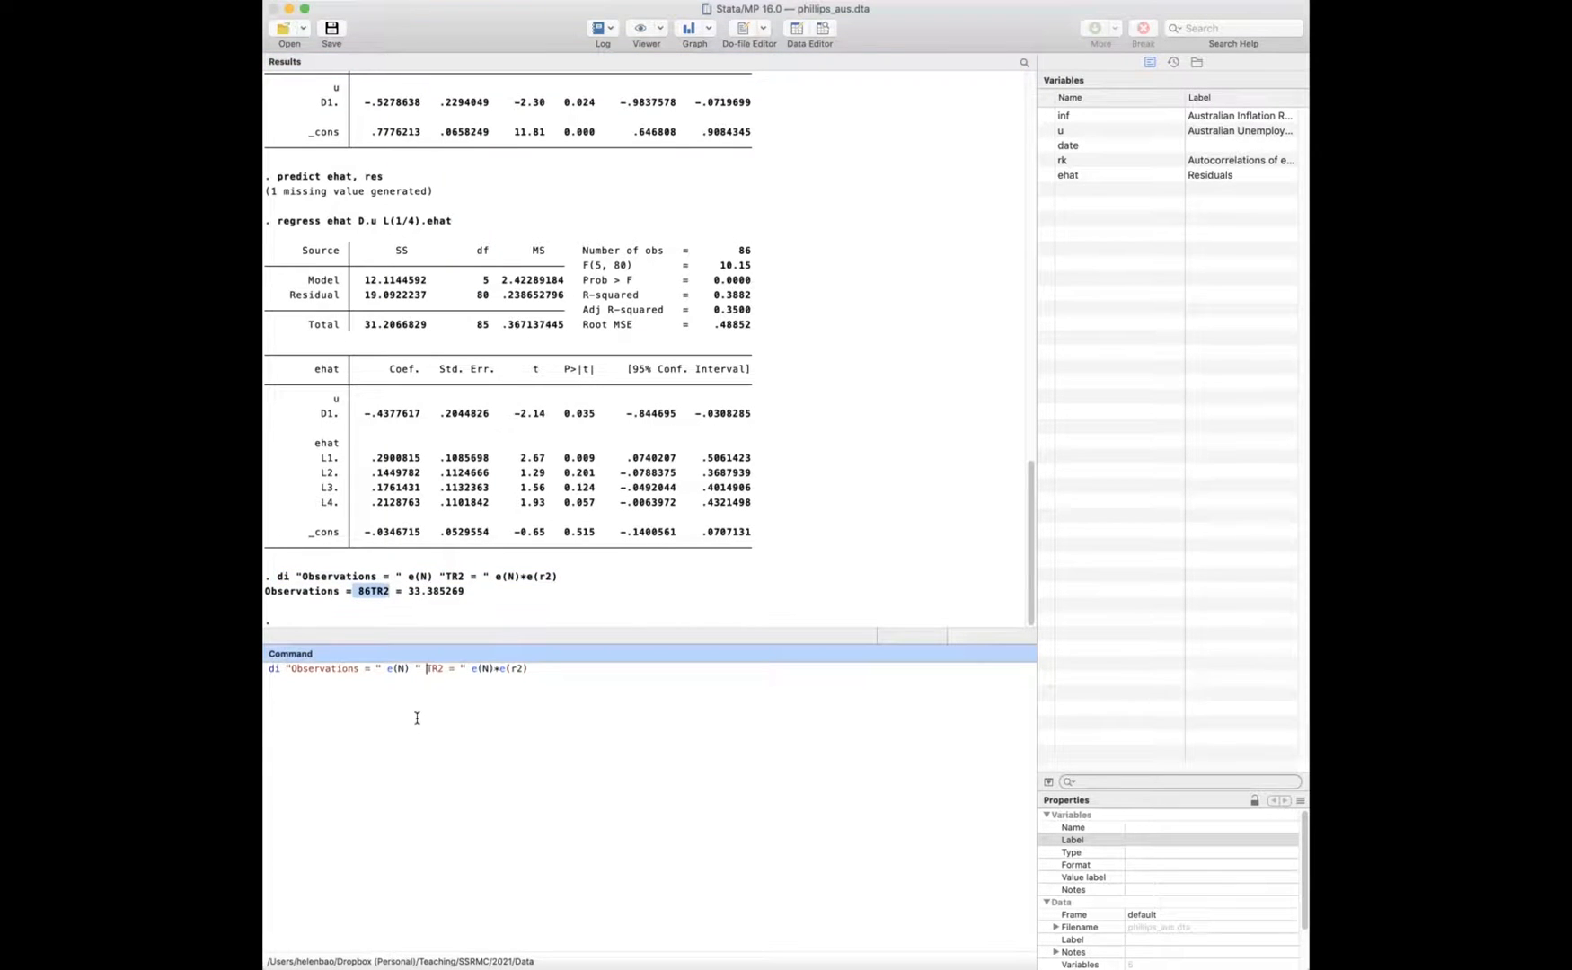
pyautogui.click(548, 670)
pyautogui.press('Return')
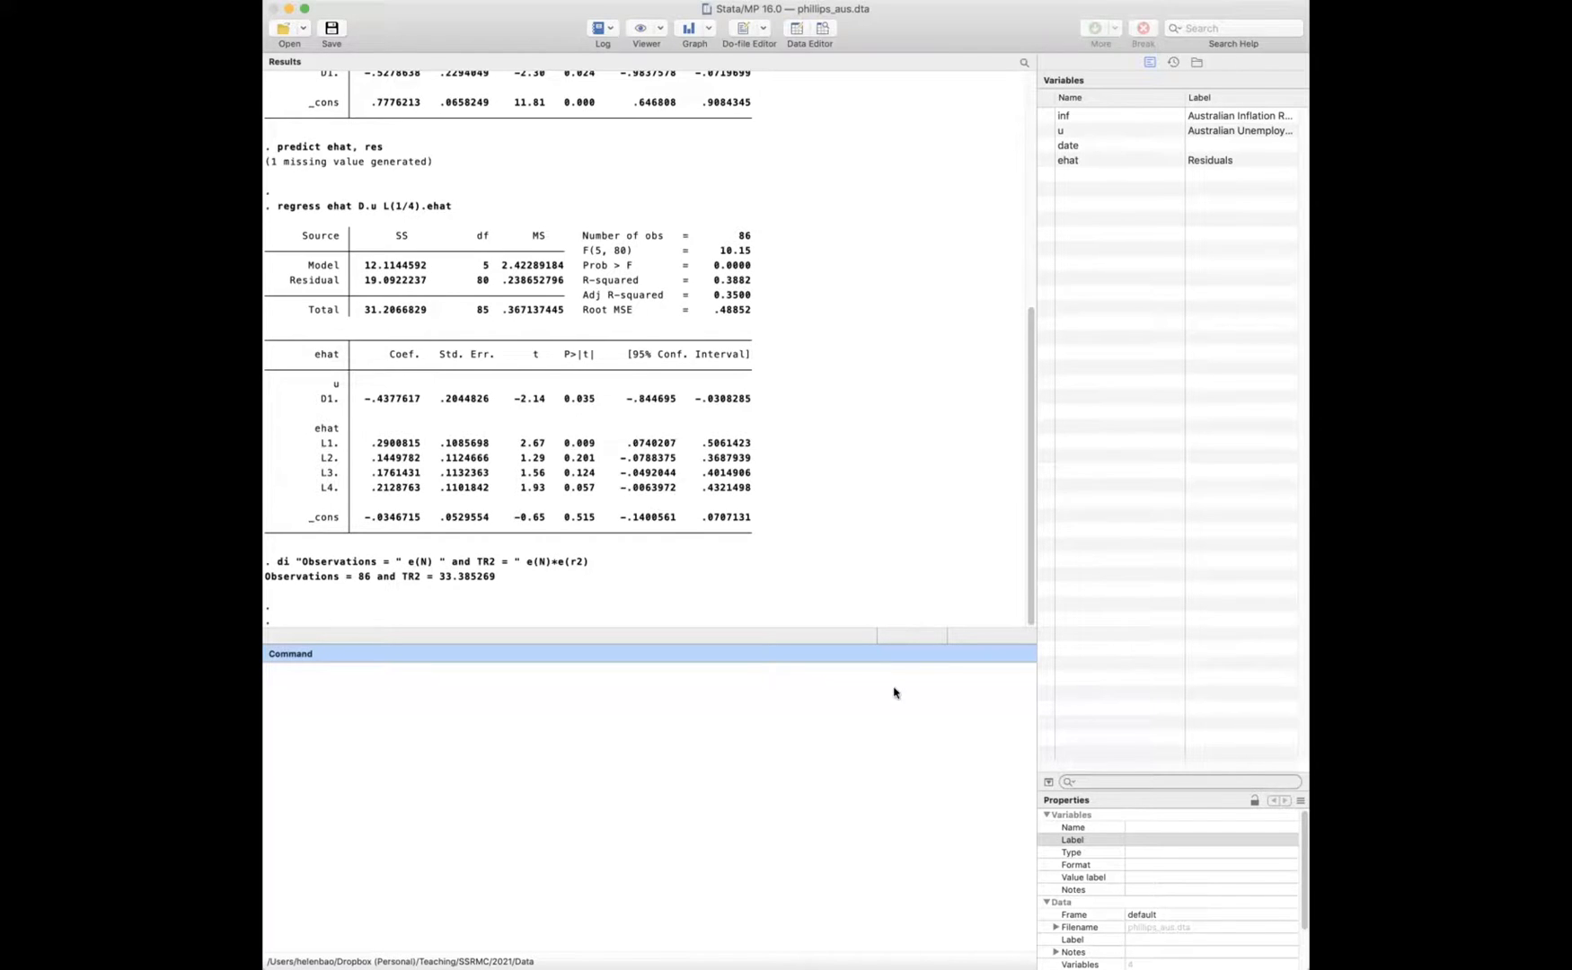
# Step: Examine the ehat residuals in the Data Editor from the first observation to the last
pyautogui.click(795, 30)
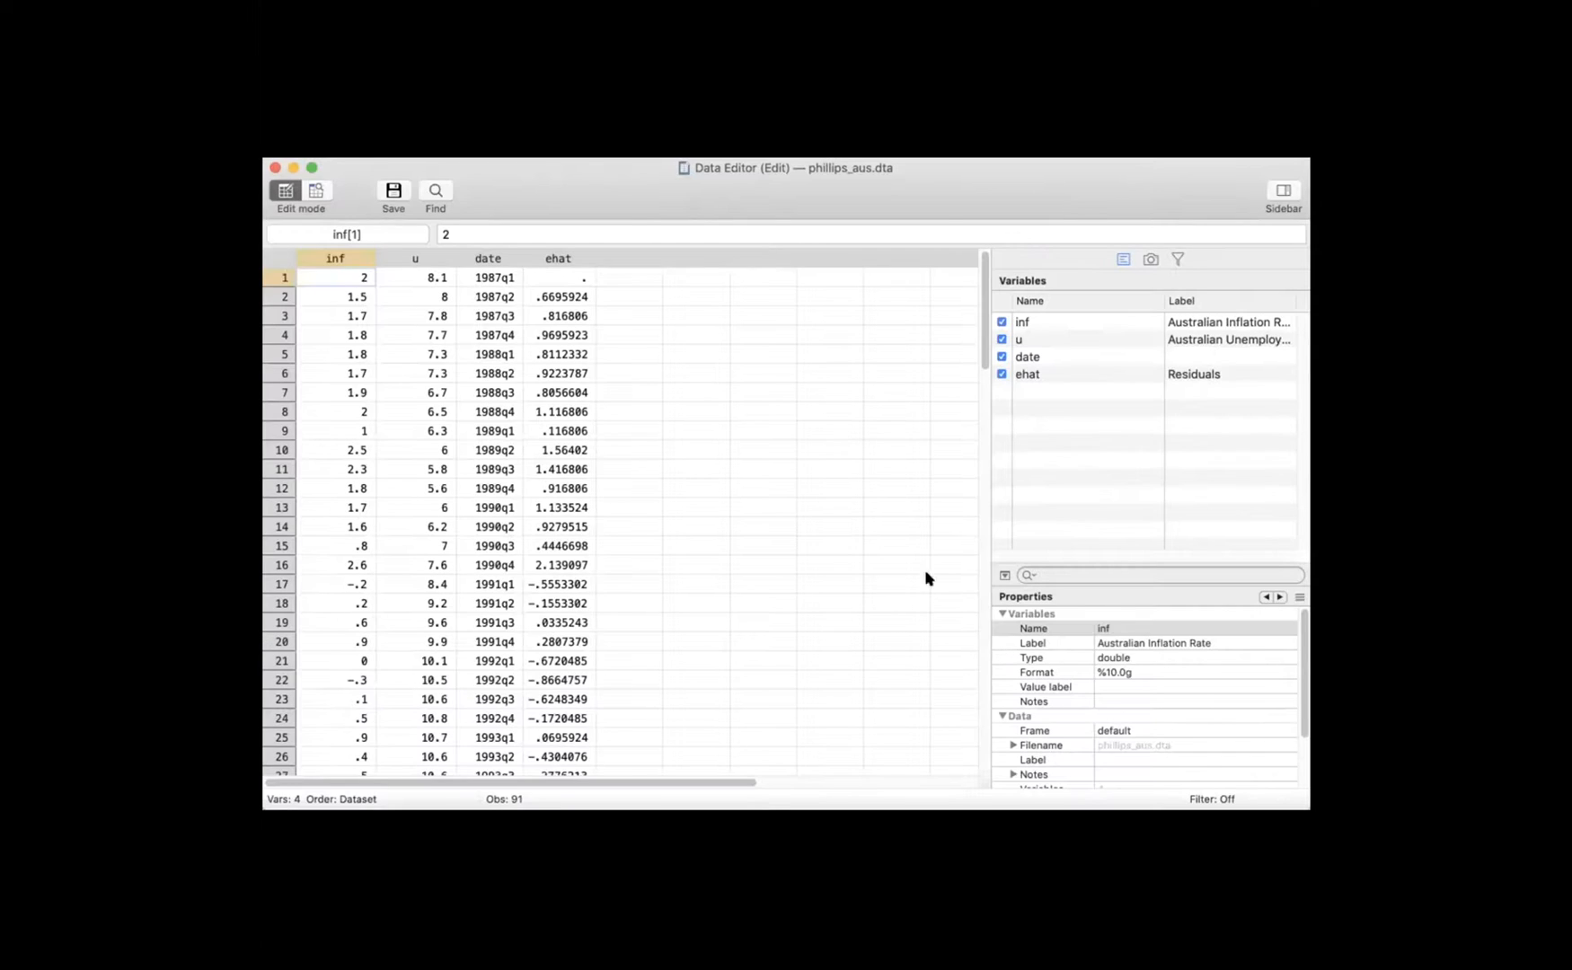
pyautogui.click(924, 571)
pyautogui.click(561, 259)
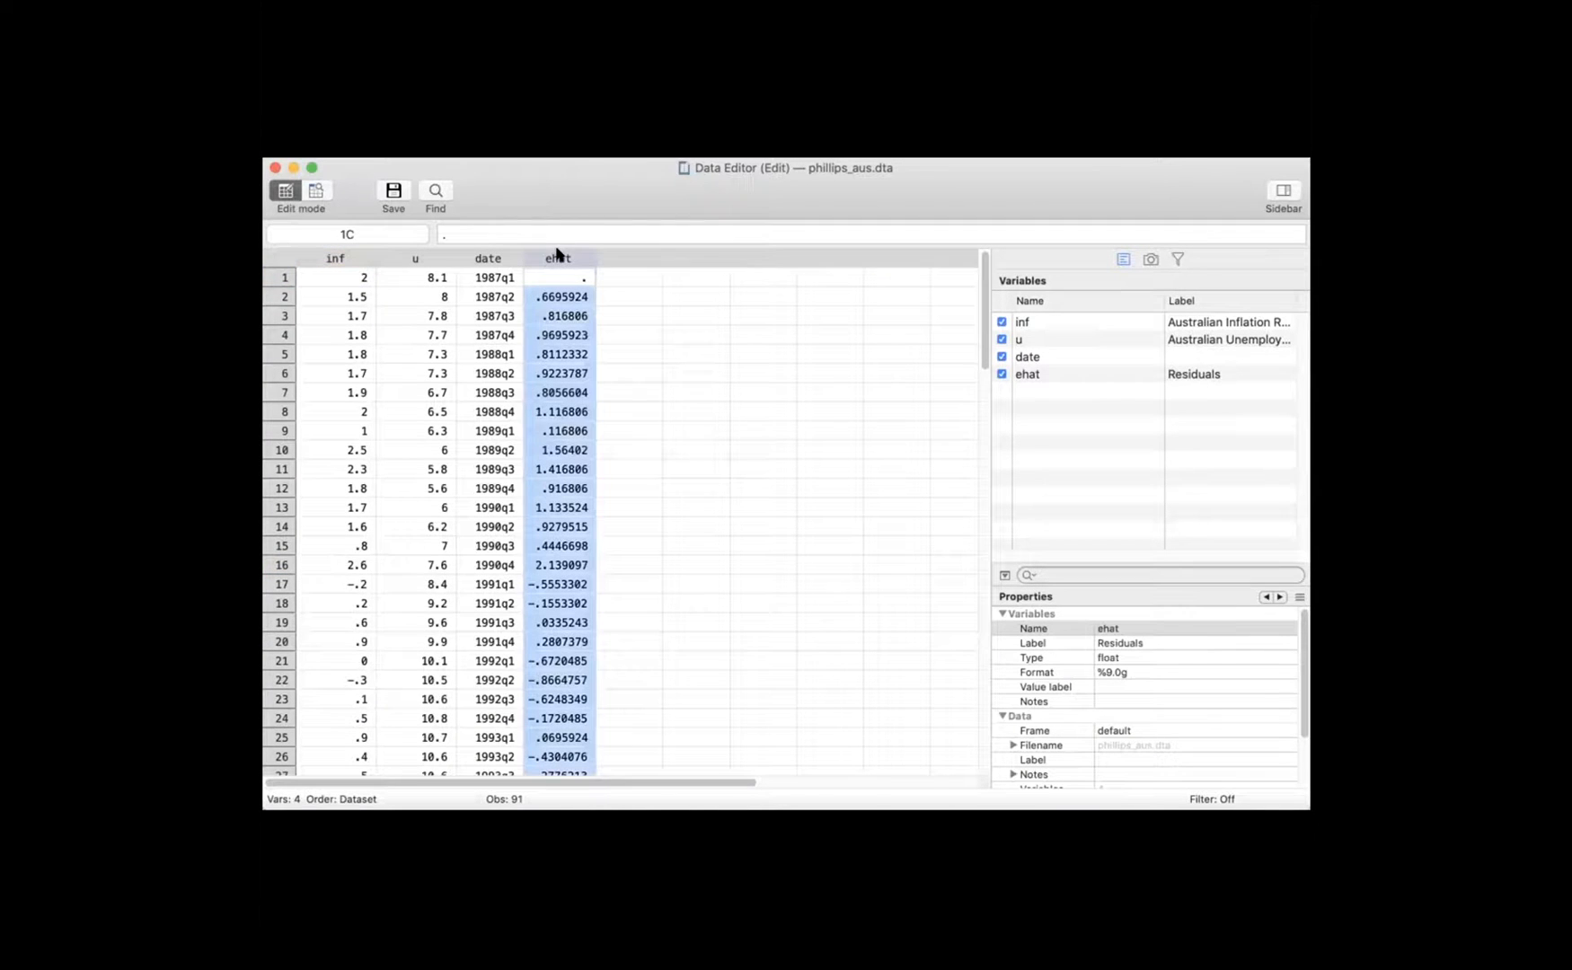
pyautogui.click(554, 279)
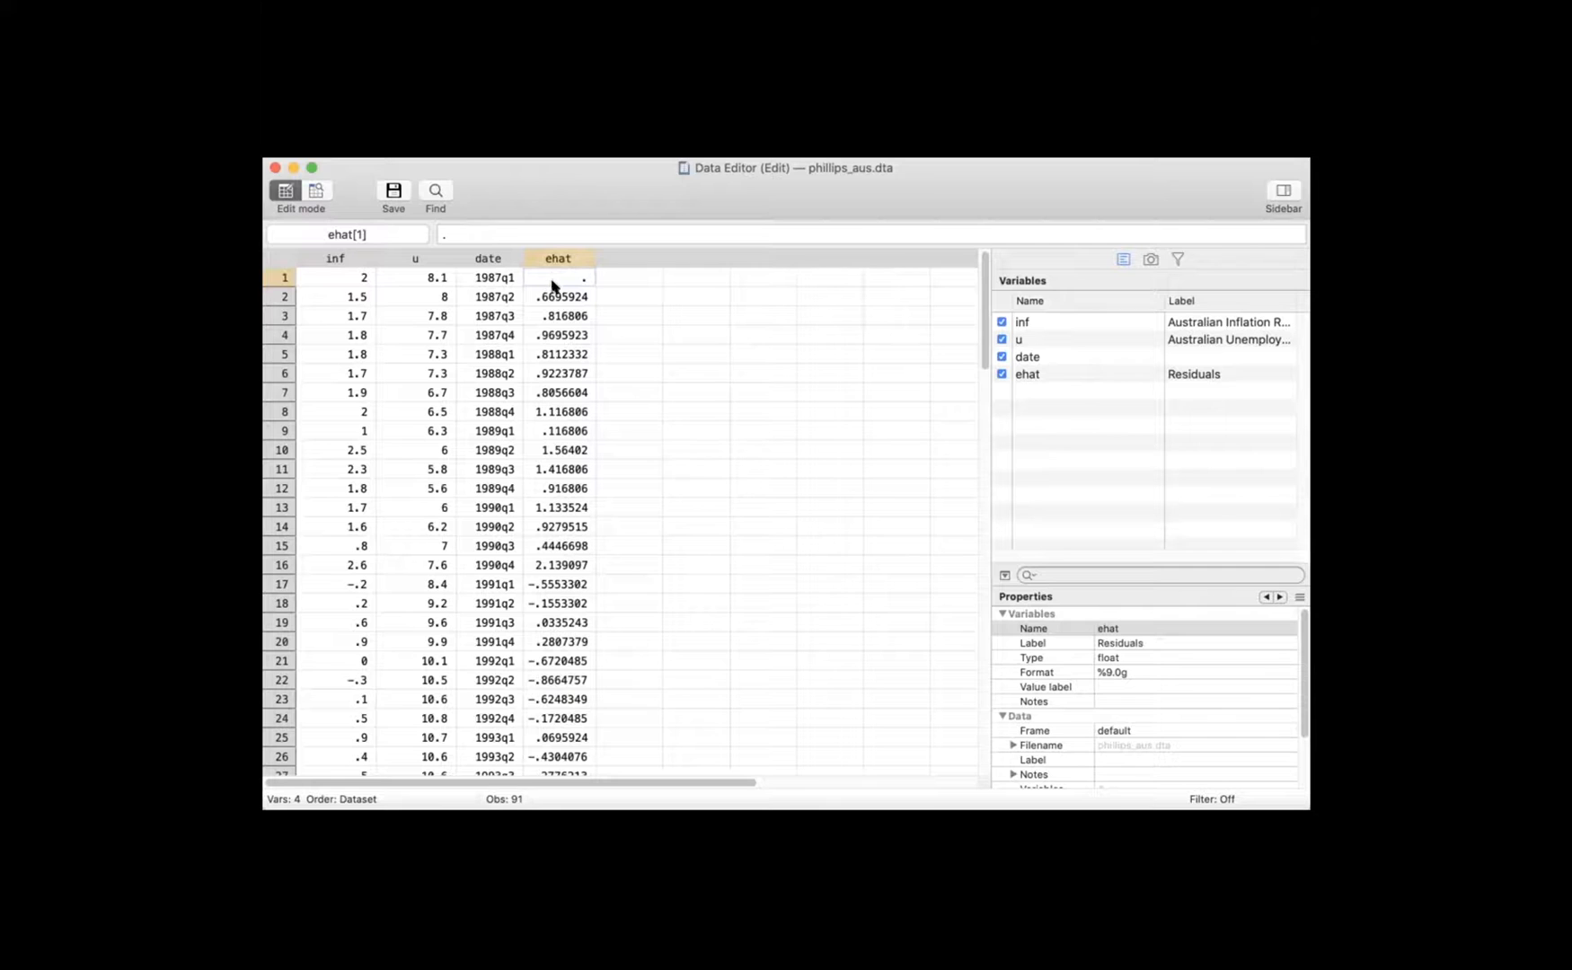
pyautogui.moveTo(980, 301); pyautogui.dragTo(981, 652)
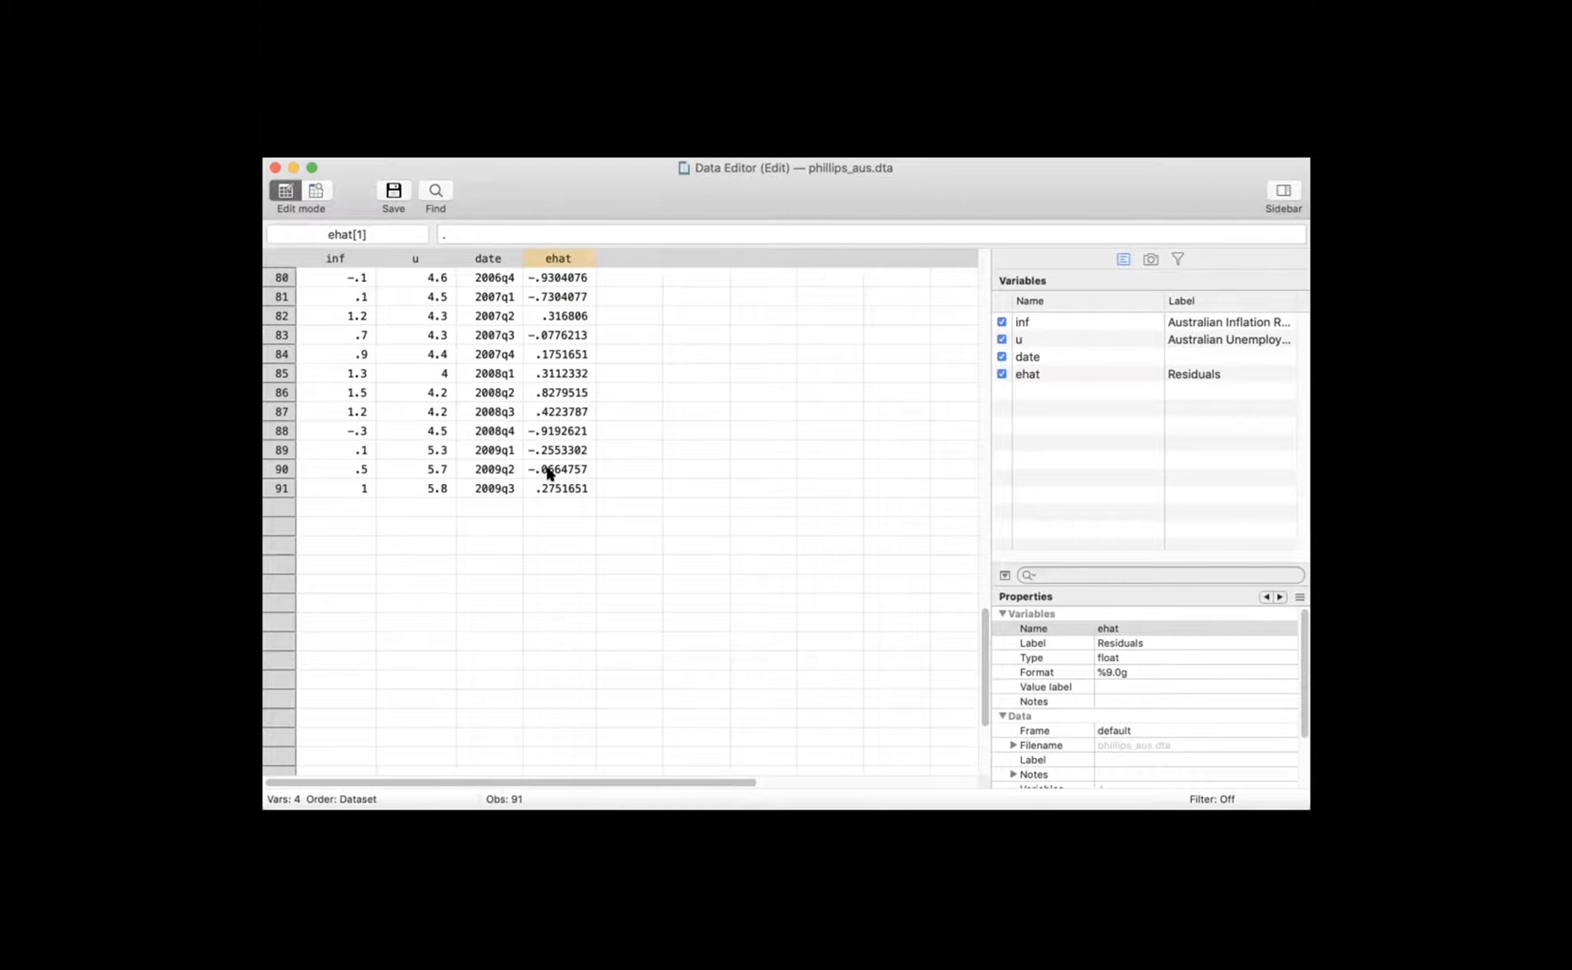
pyautogui.scroll(10, 550, 473)
pyautogui.scroll(10, 550, 473)
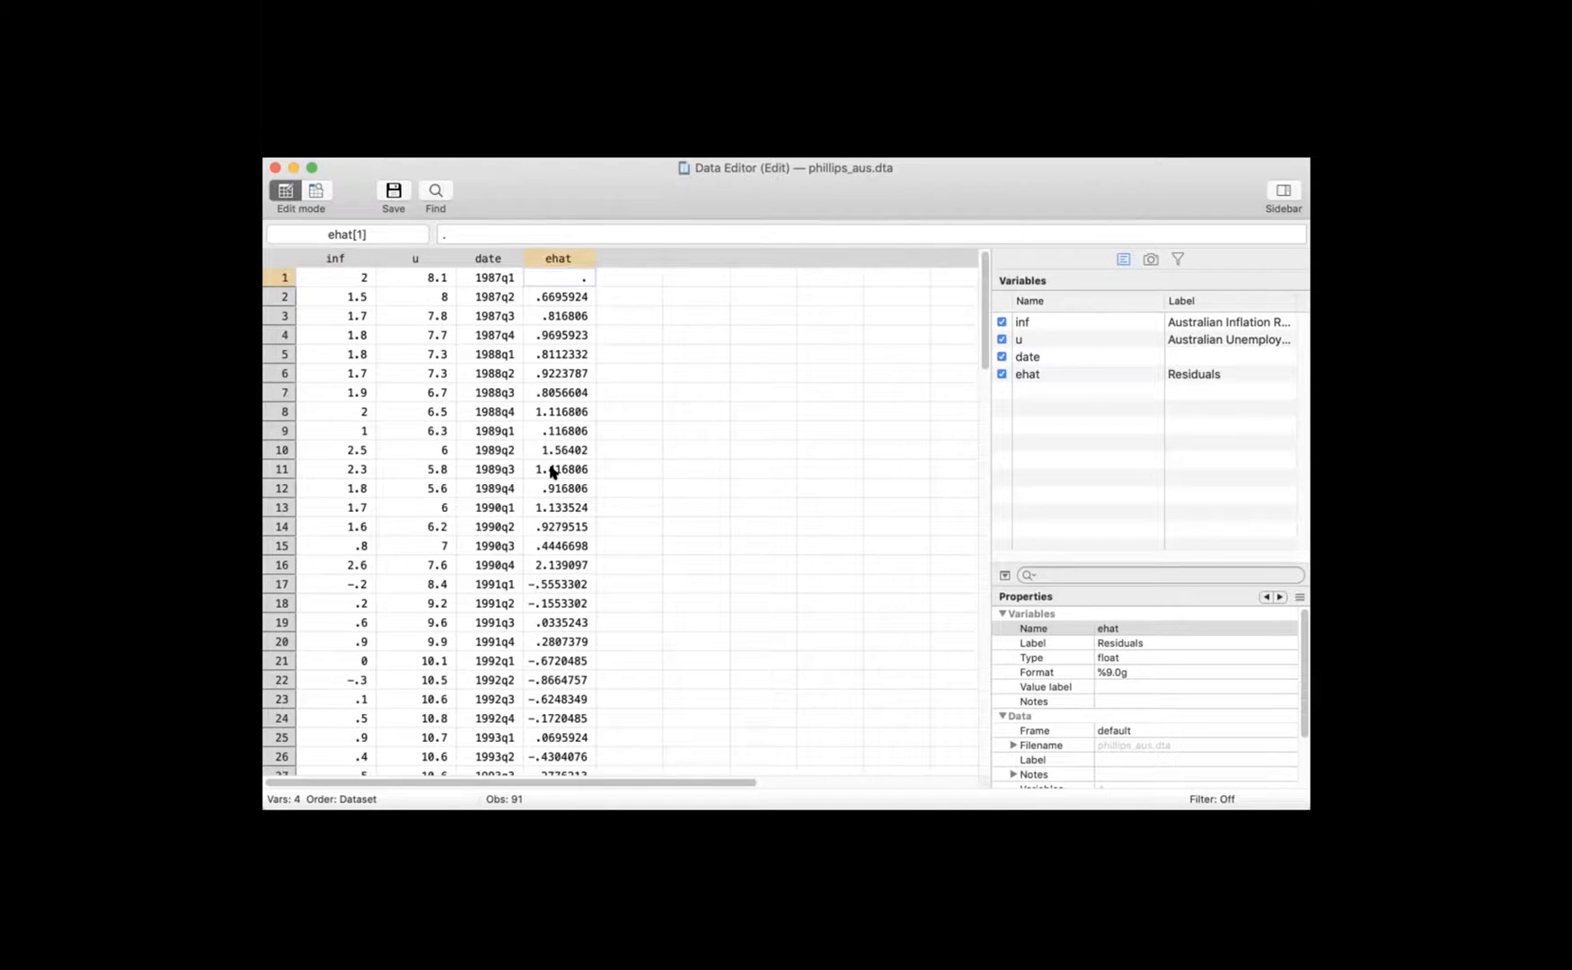
pyautogui.scroll(-5, 551, 471)
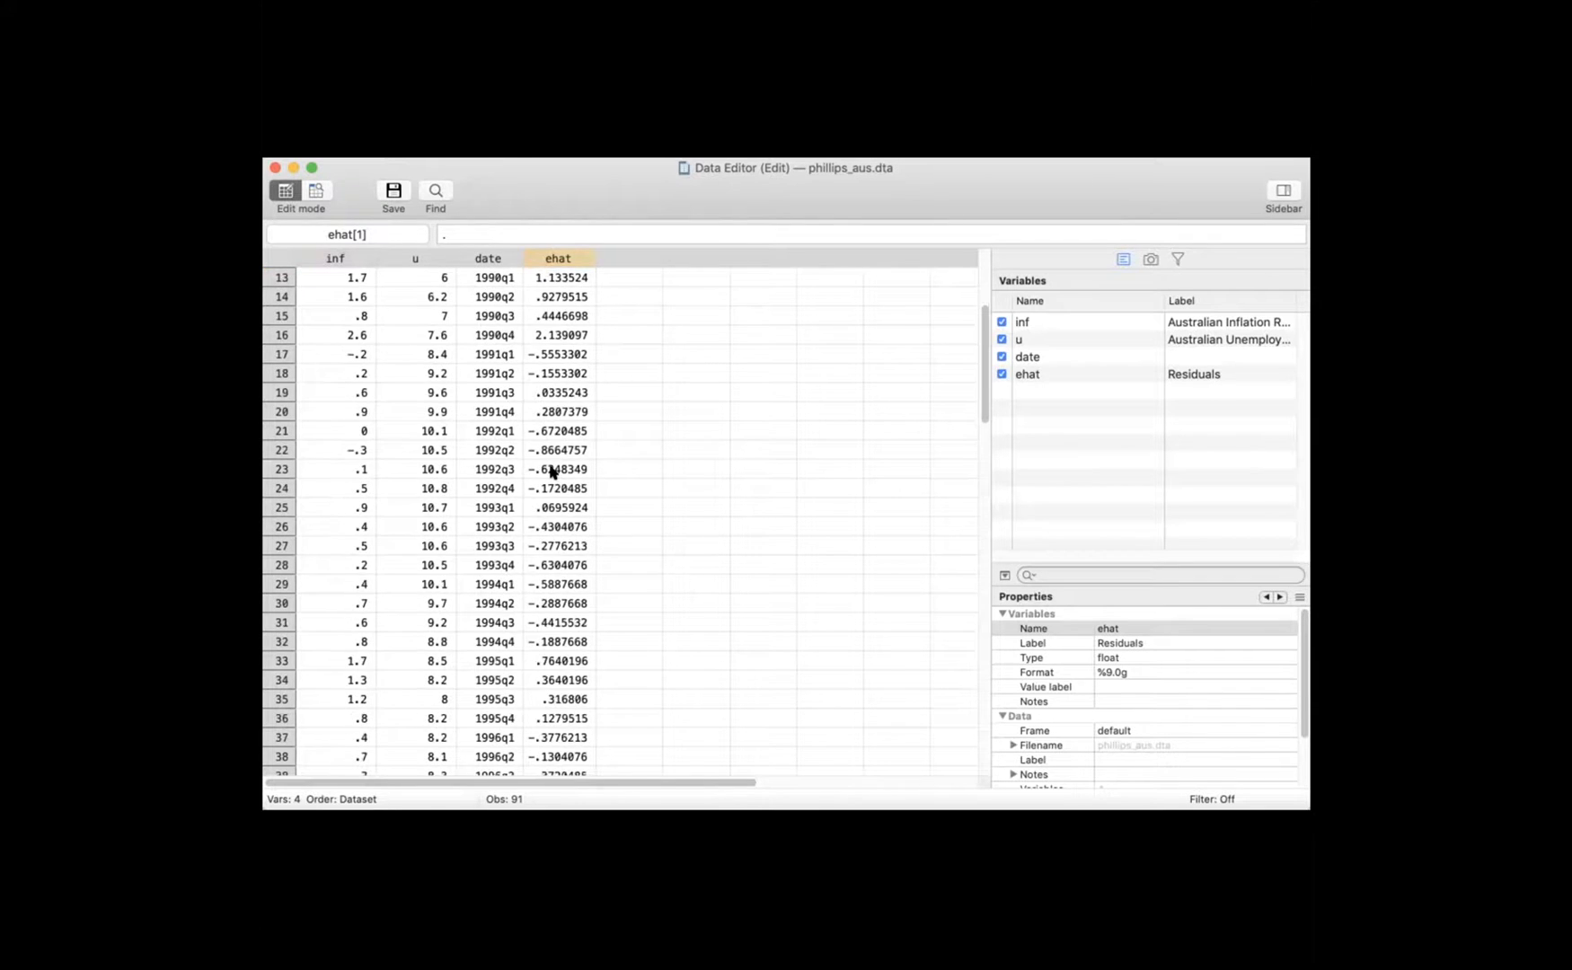
# Step: Review the ehat column from first to last observation, and extend the dataset to 94 observations
pyautogui.scroll(8, 503, 467)
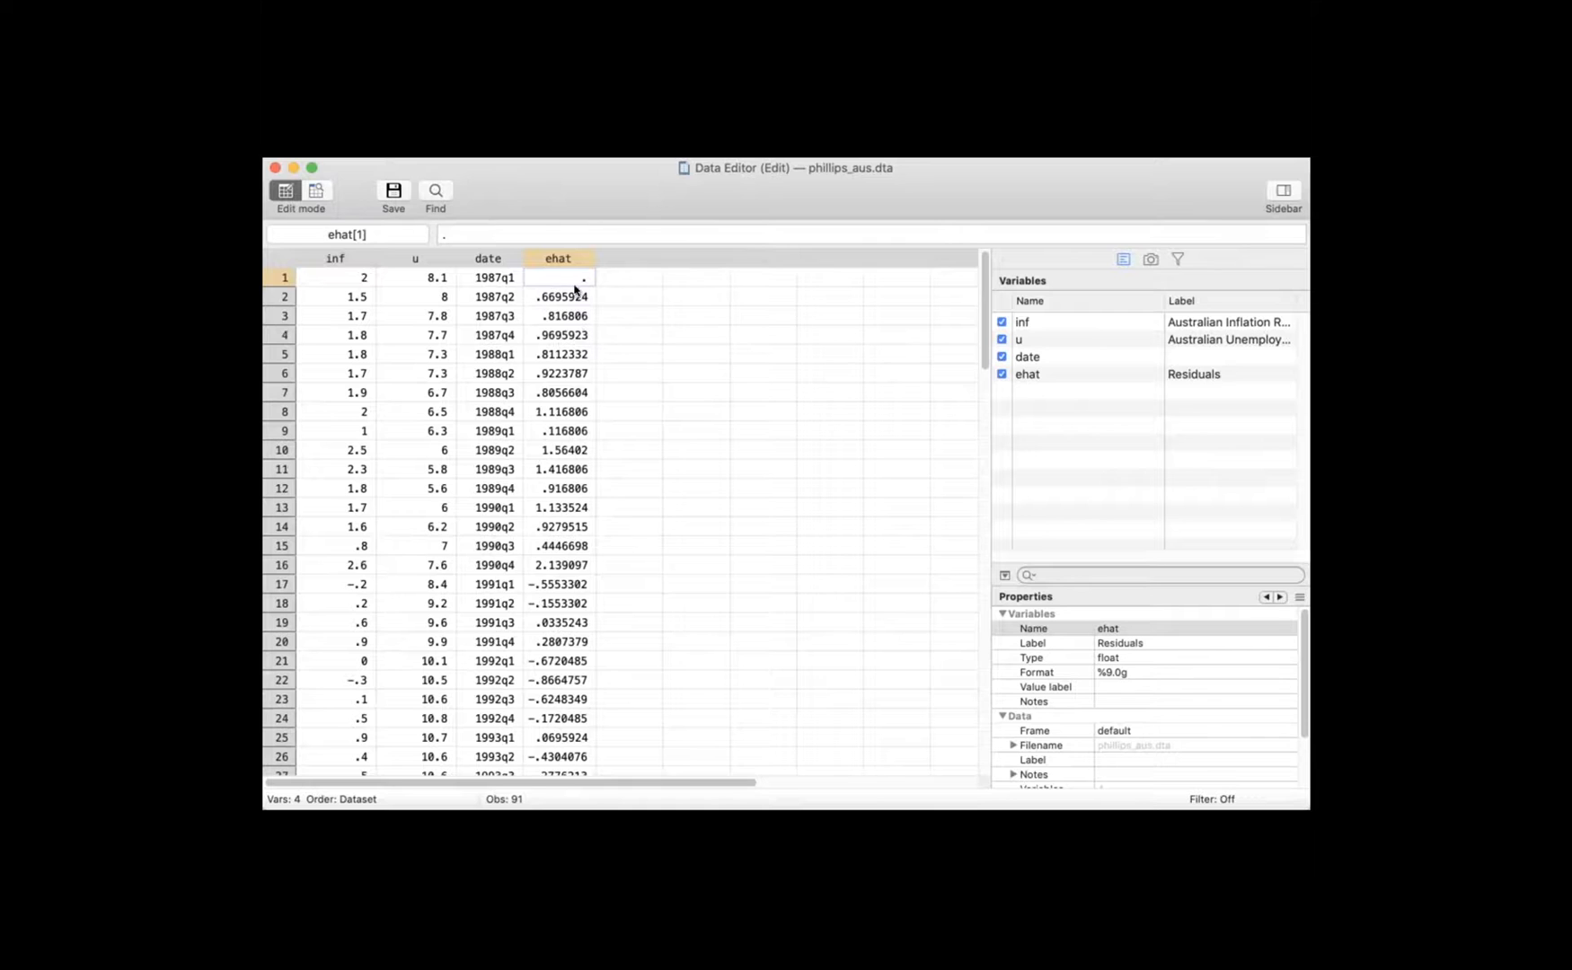
pyautogui.scroll(-20, 554, 519)
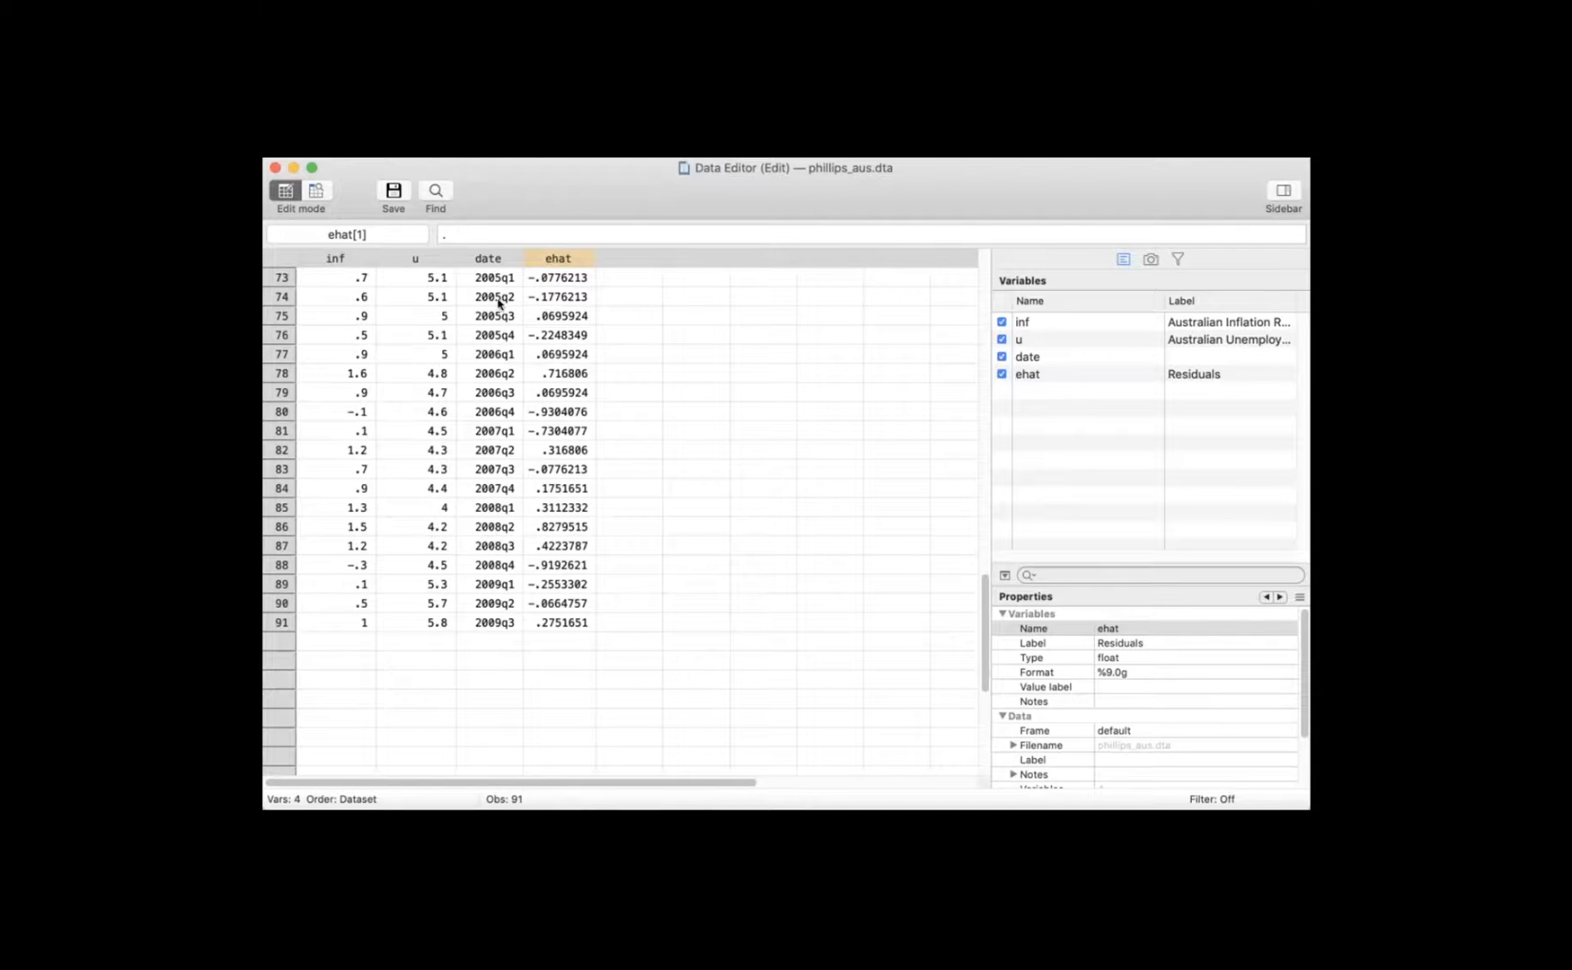
pyautogui.scroll(20, 589, 456)
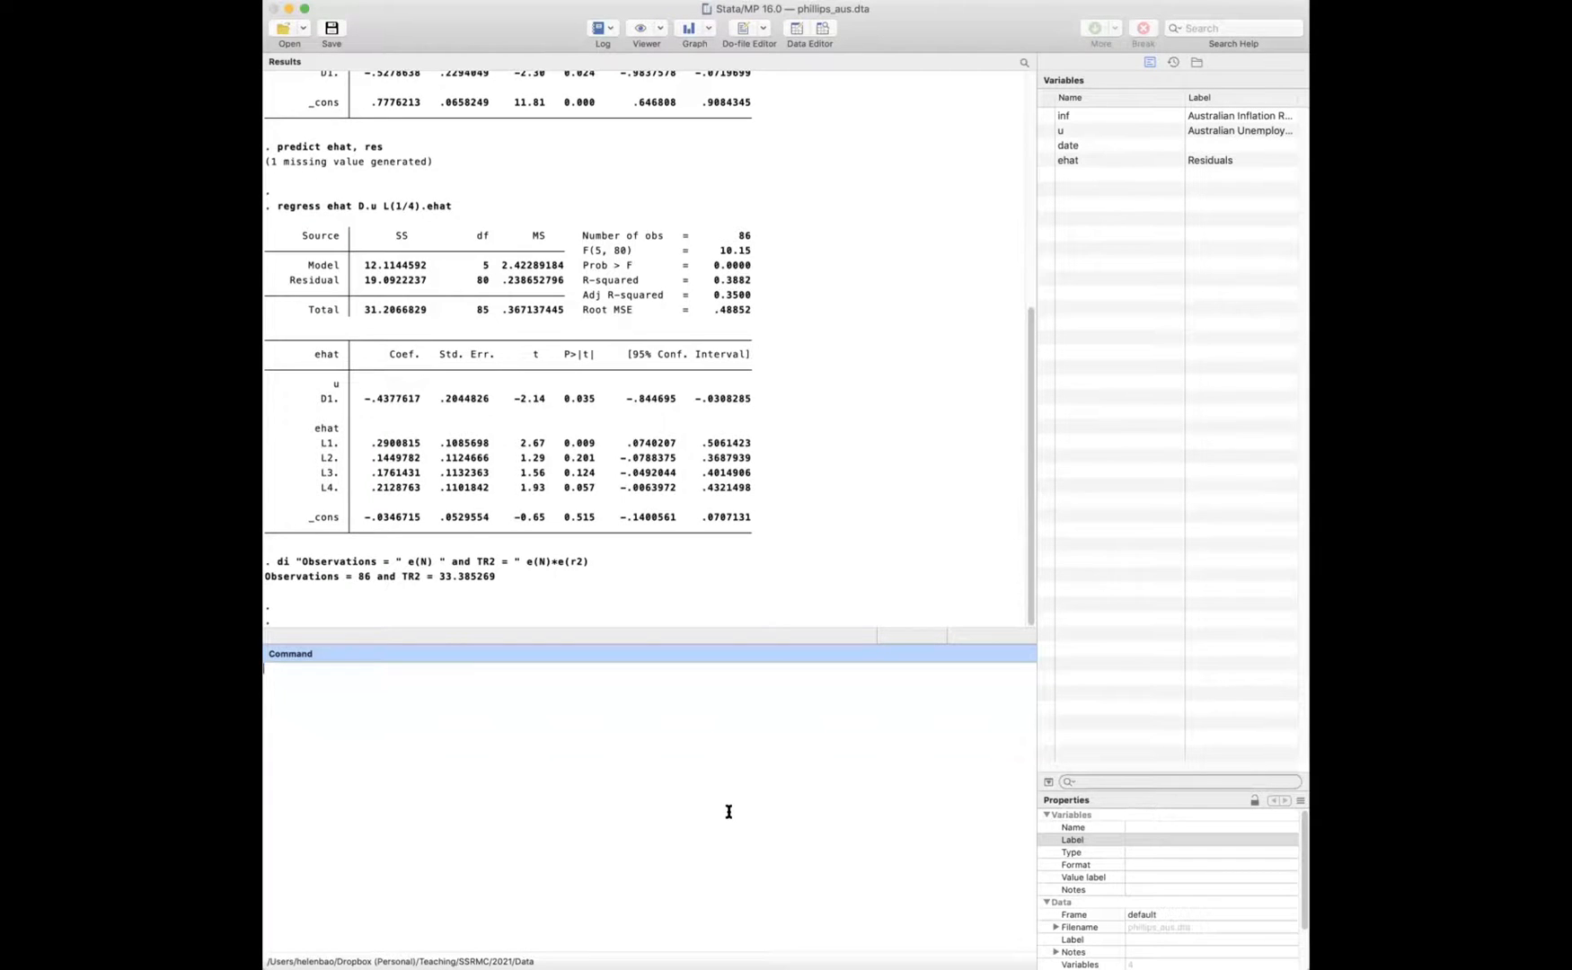
pyautogui.click(790, 804)
pyautogui.write('set obs 94')
pyautogui.press('Return')
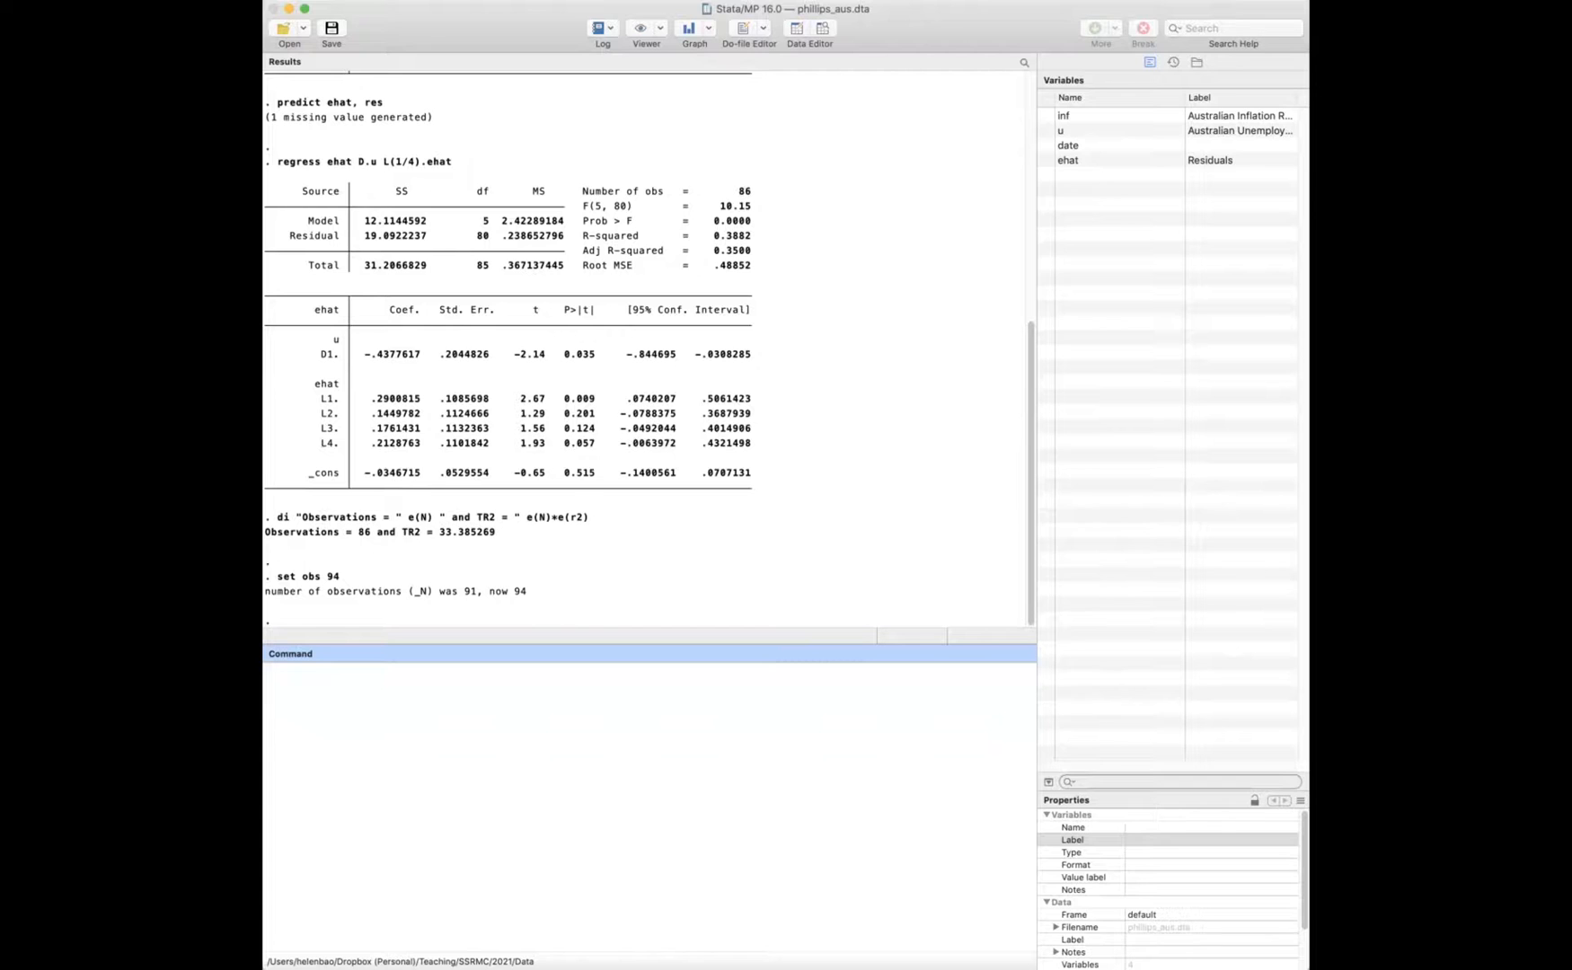
# Step: Sort the dataset by descending date and inspect the added empty observations in the Data Editor
pyautogui.click(796, 29)
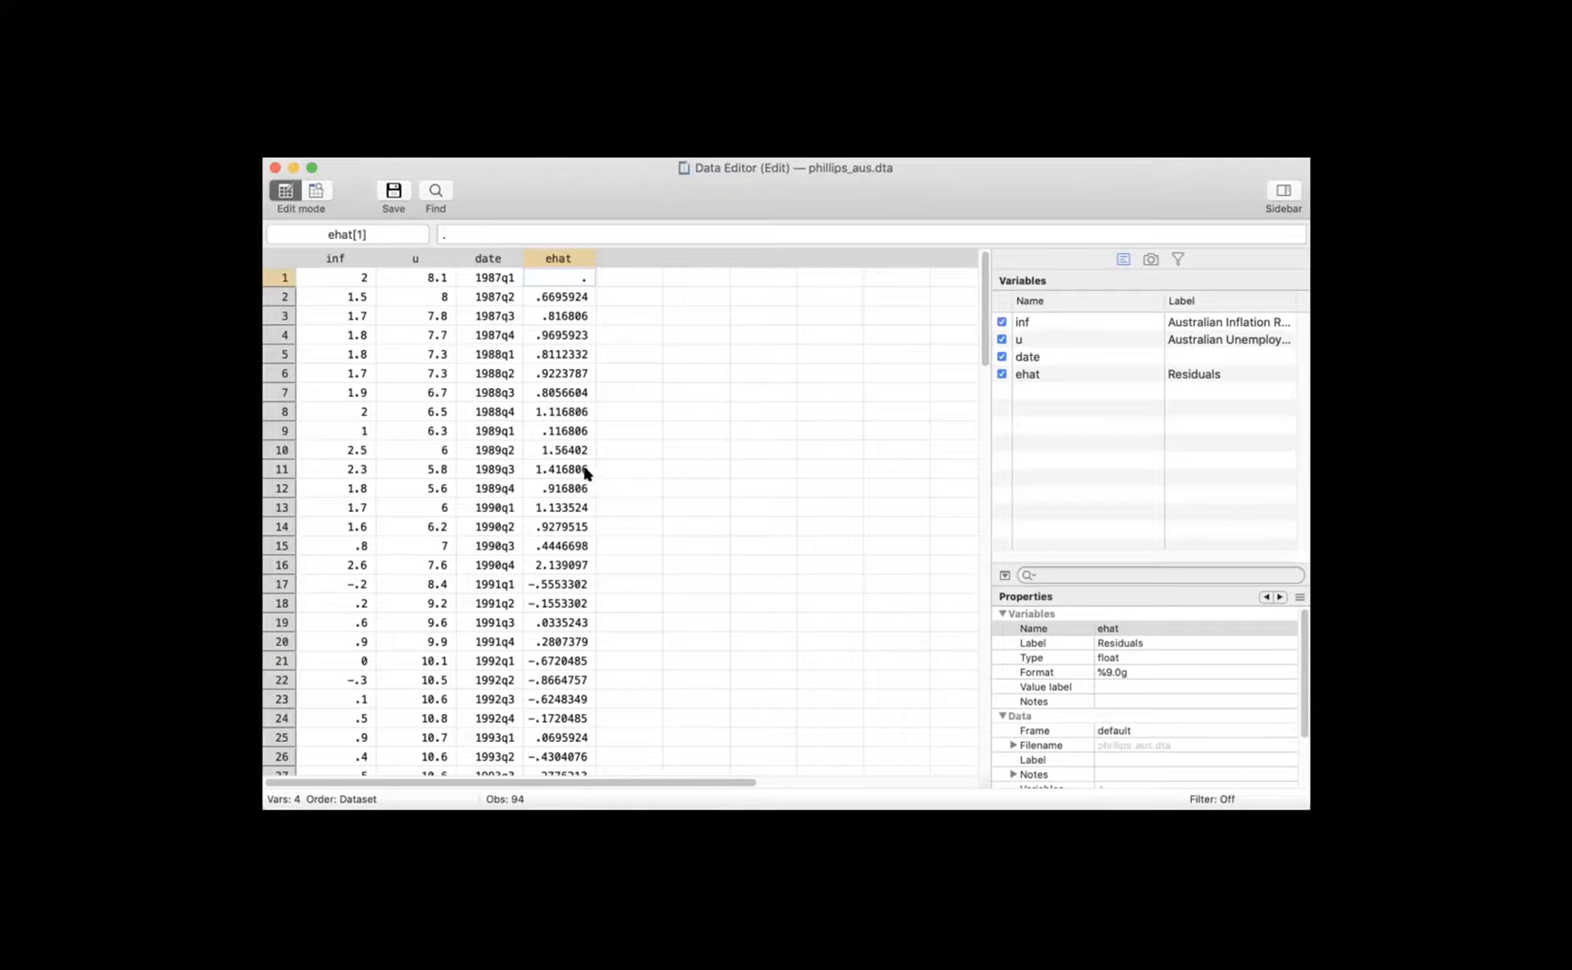
pyautogui.moveTo(986, 309); pyautogui.dragTo(979, 686)
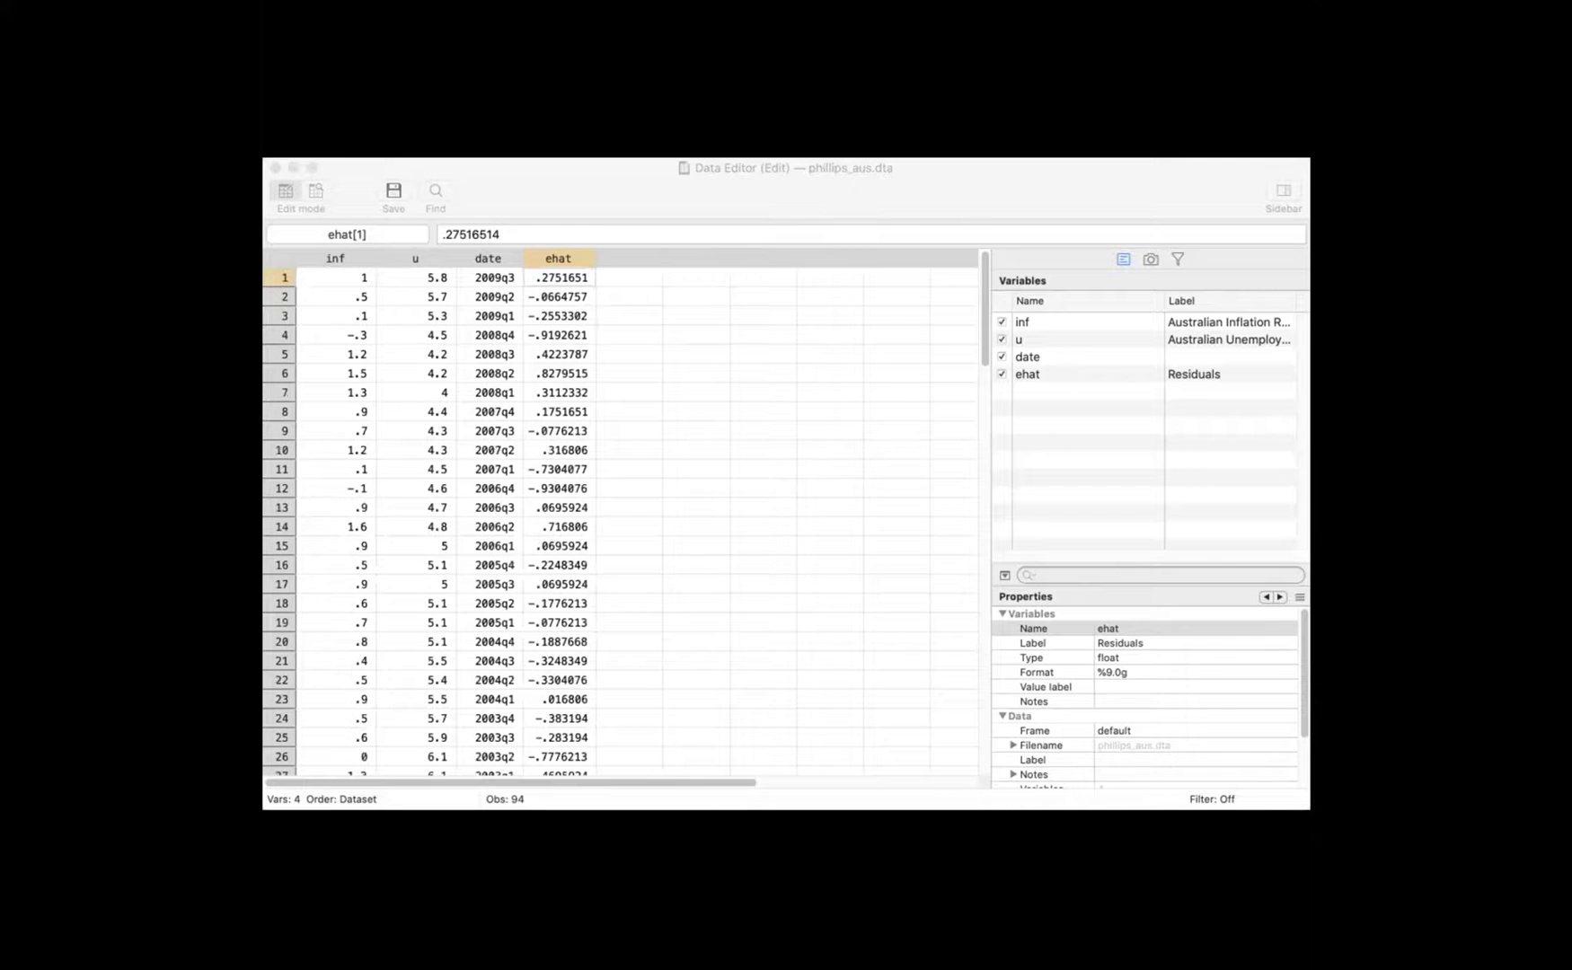
pyautogui.scroll(-20, 596, 526)
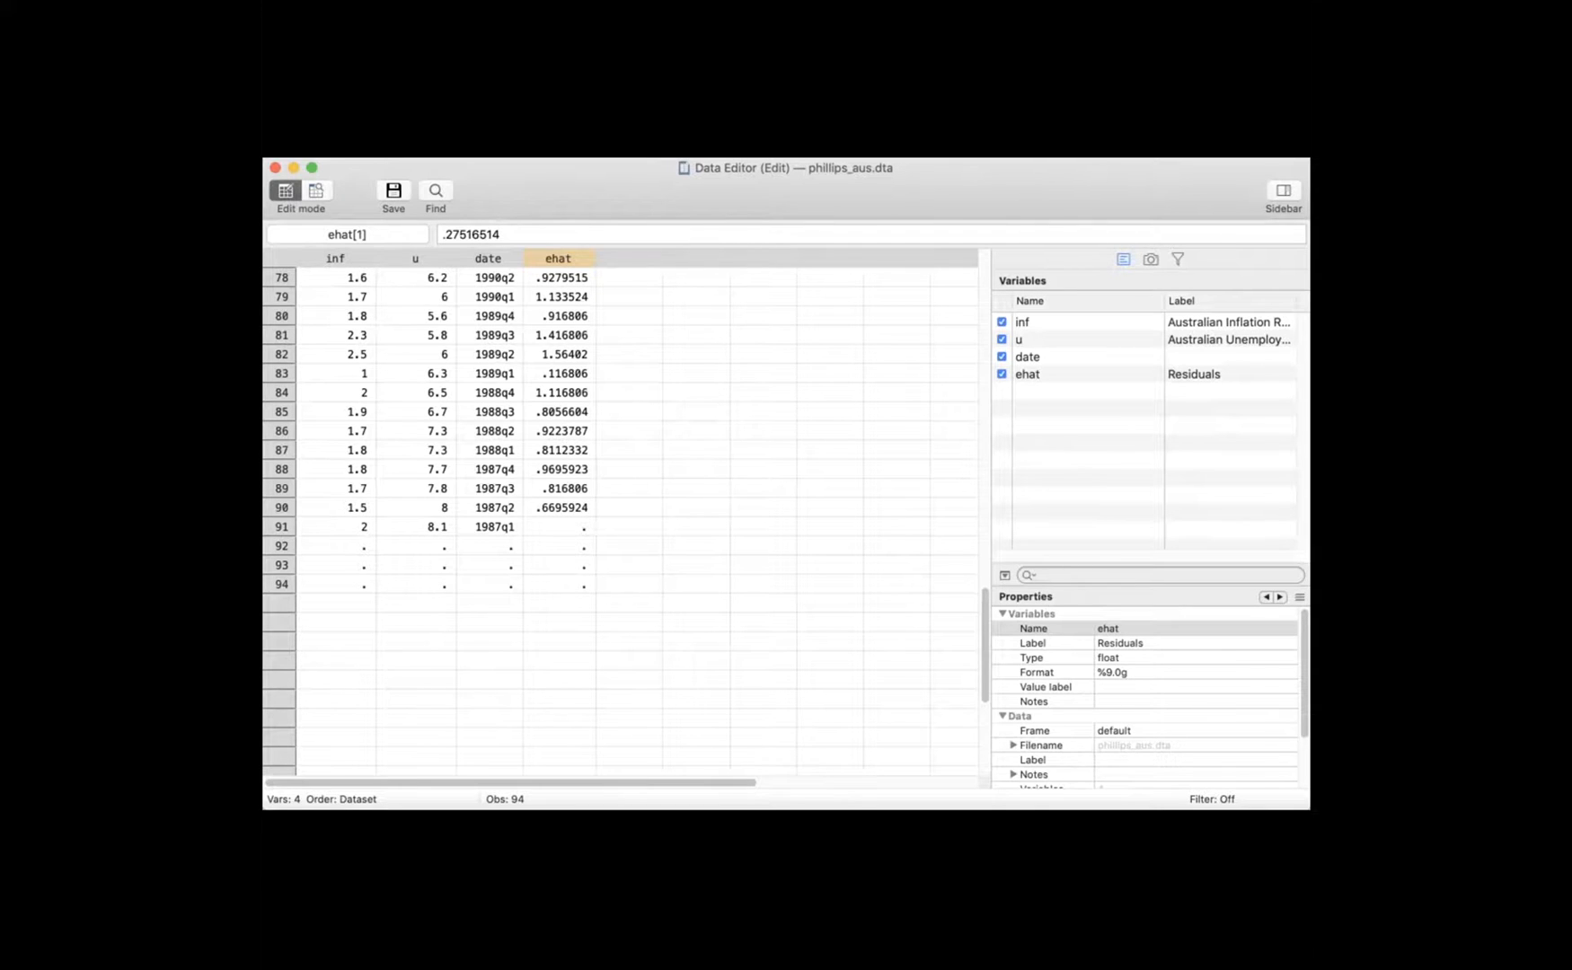
pyautogui.scroll(-1, 621, 639)
pyautogui.scroll(1, 621, 640)
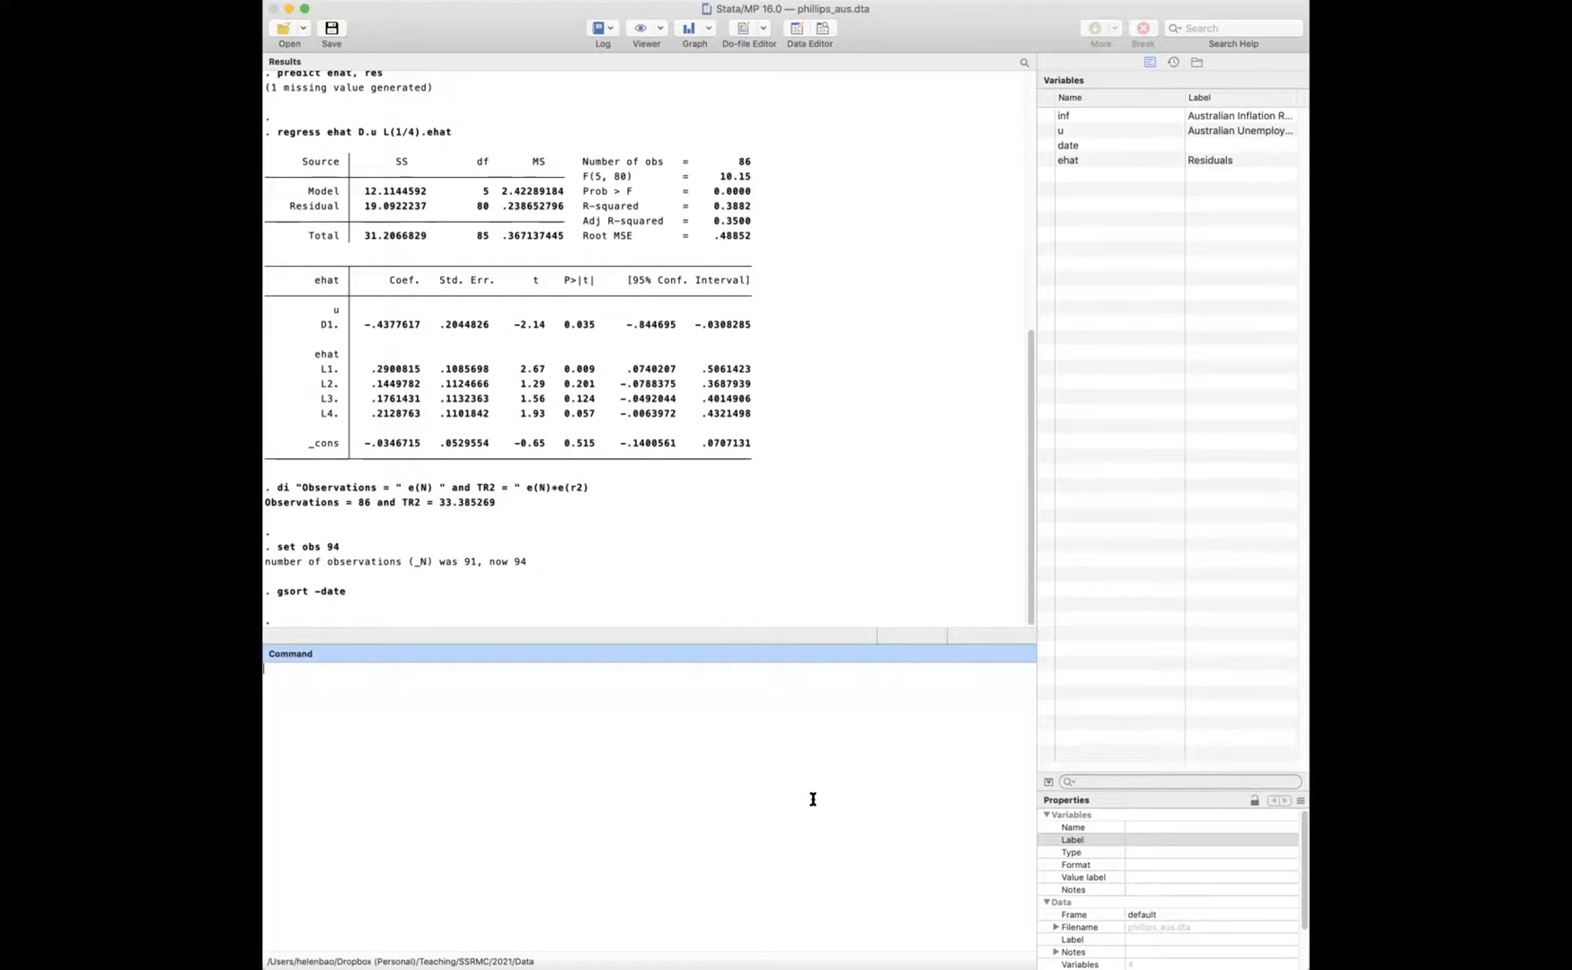
# Step: Fill in the missing dates by replacing date with date[_n-1] -1 if missing(date)
pyautogui.write('eplace date = date[-n-1] -1 if missing (date)')
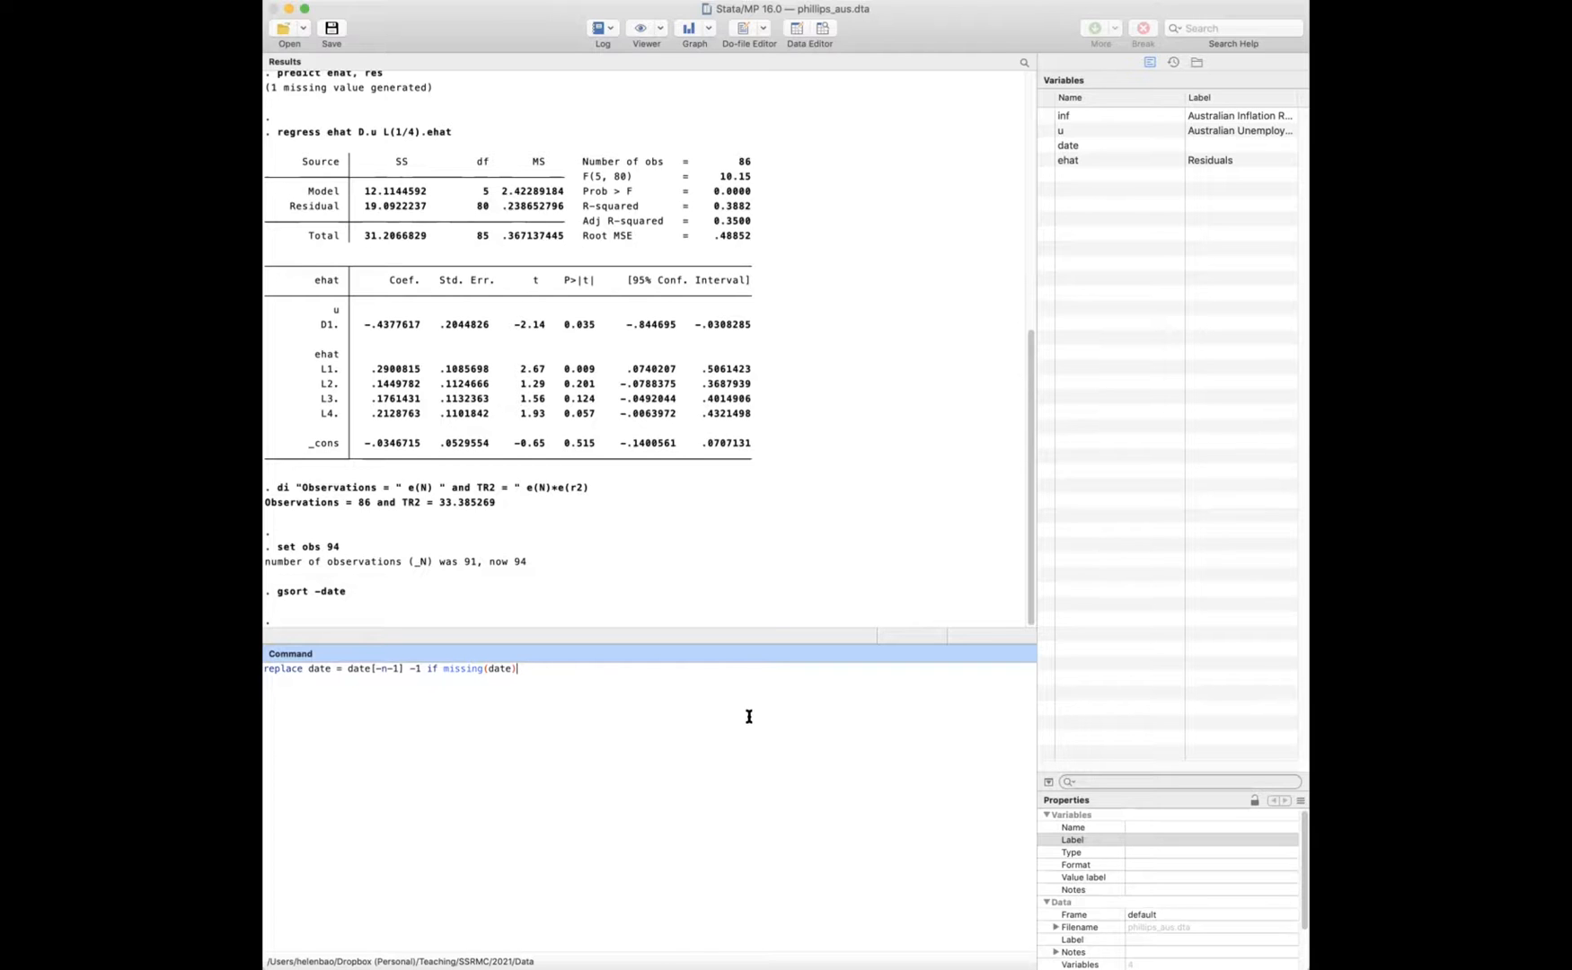
pyautogui.click(381, 668)
pyautogui.press('BackSpace')
pyautogui.write('_')
pyautogui.press('Return')
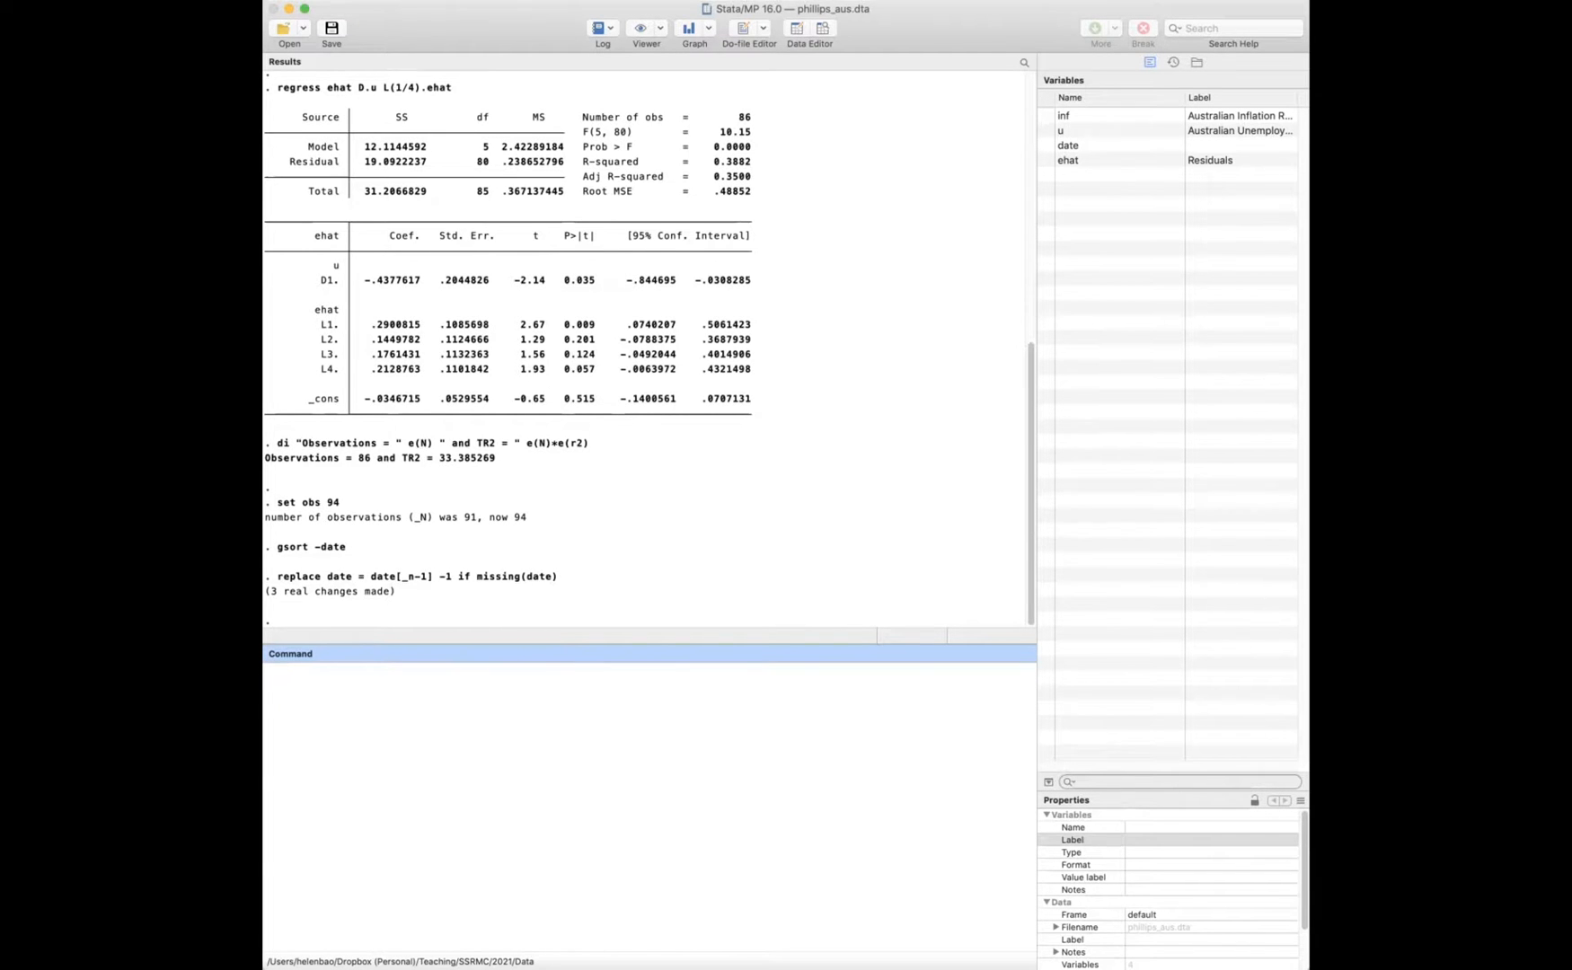
# Step: Examine the filled-in dates and the missing ehat values of the earliest quarters in the Data Editor
pyautogui.click(660, 596)
pyautogui.scroll(-20, 475, 597)
pyautogui.scroll(4, 475, 605)
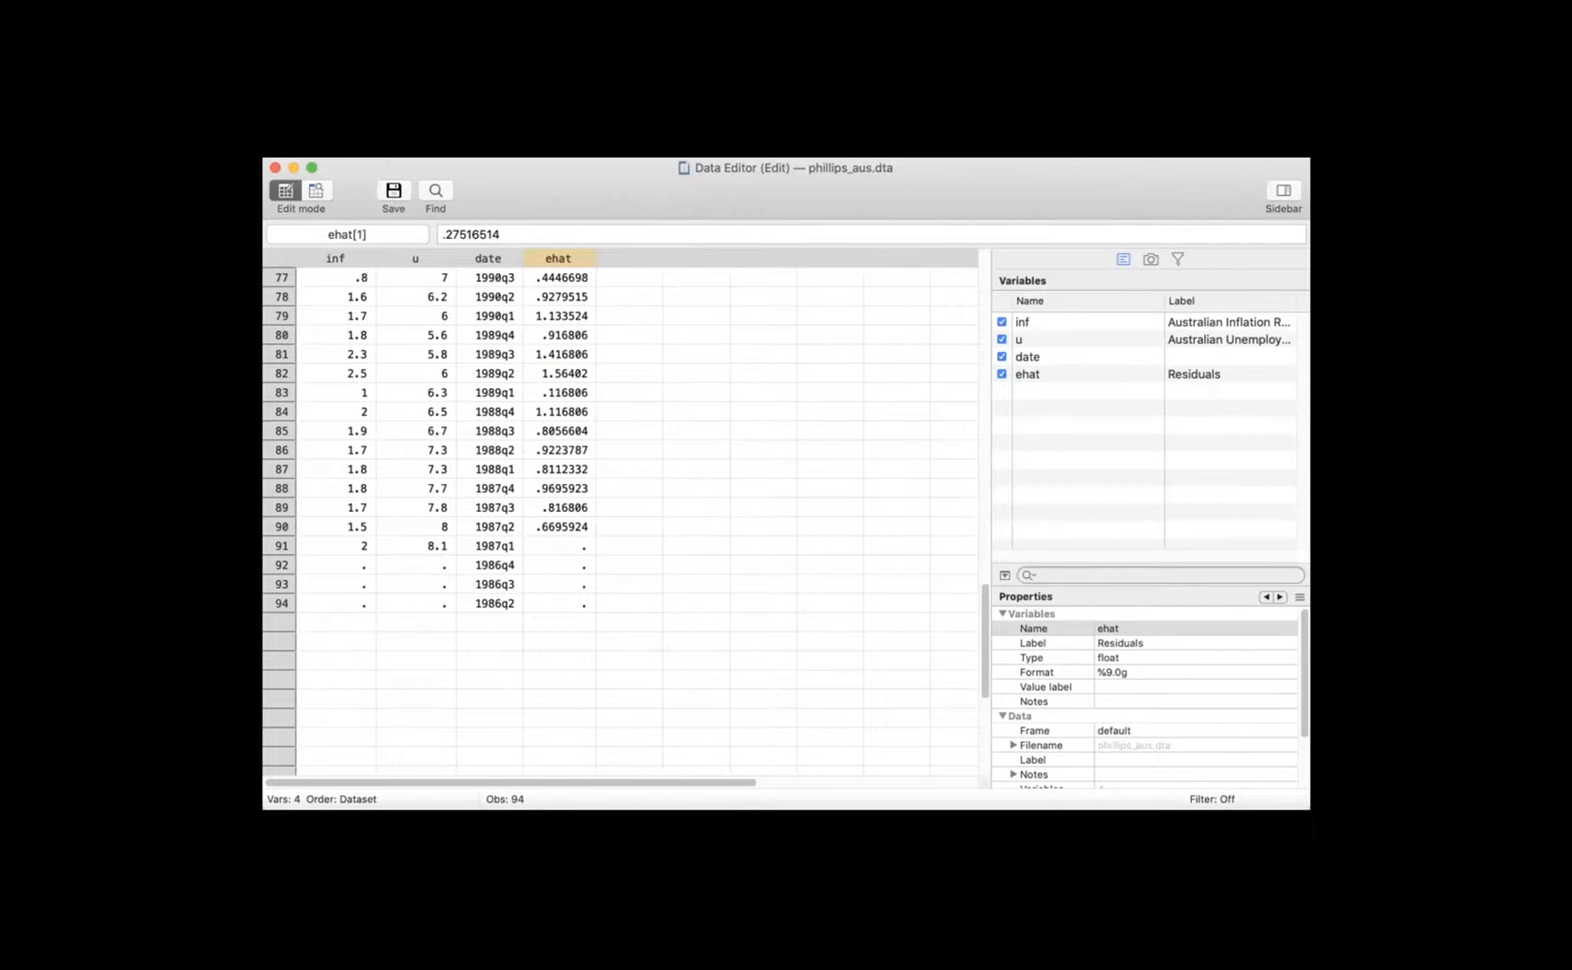
pyautogui.moveTo(600, 548)
pyautogui.mouseDown()
pyautogui.moveTo(547, 544)
pyautogui.moveTo(557, 621)
pyautogui.moveTo(592, 541)
pyautogui.mouseUp()
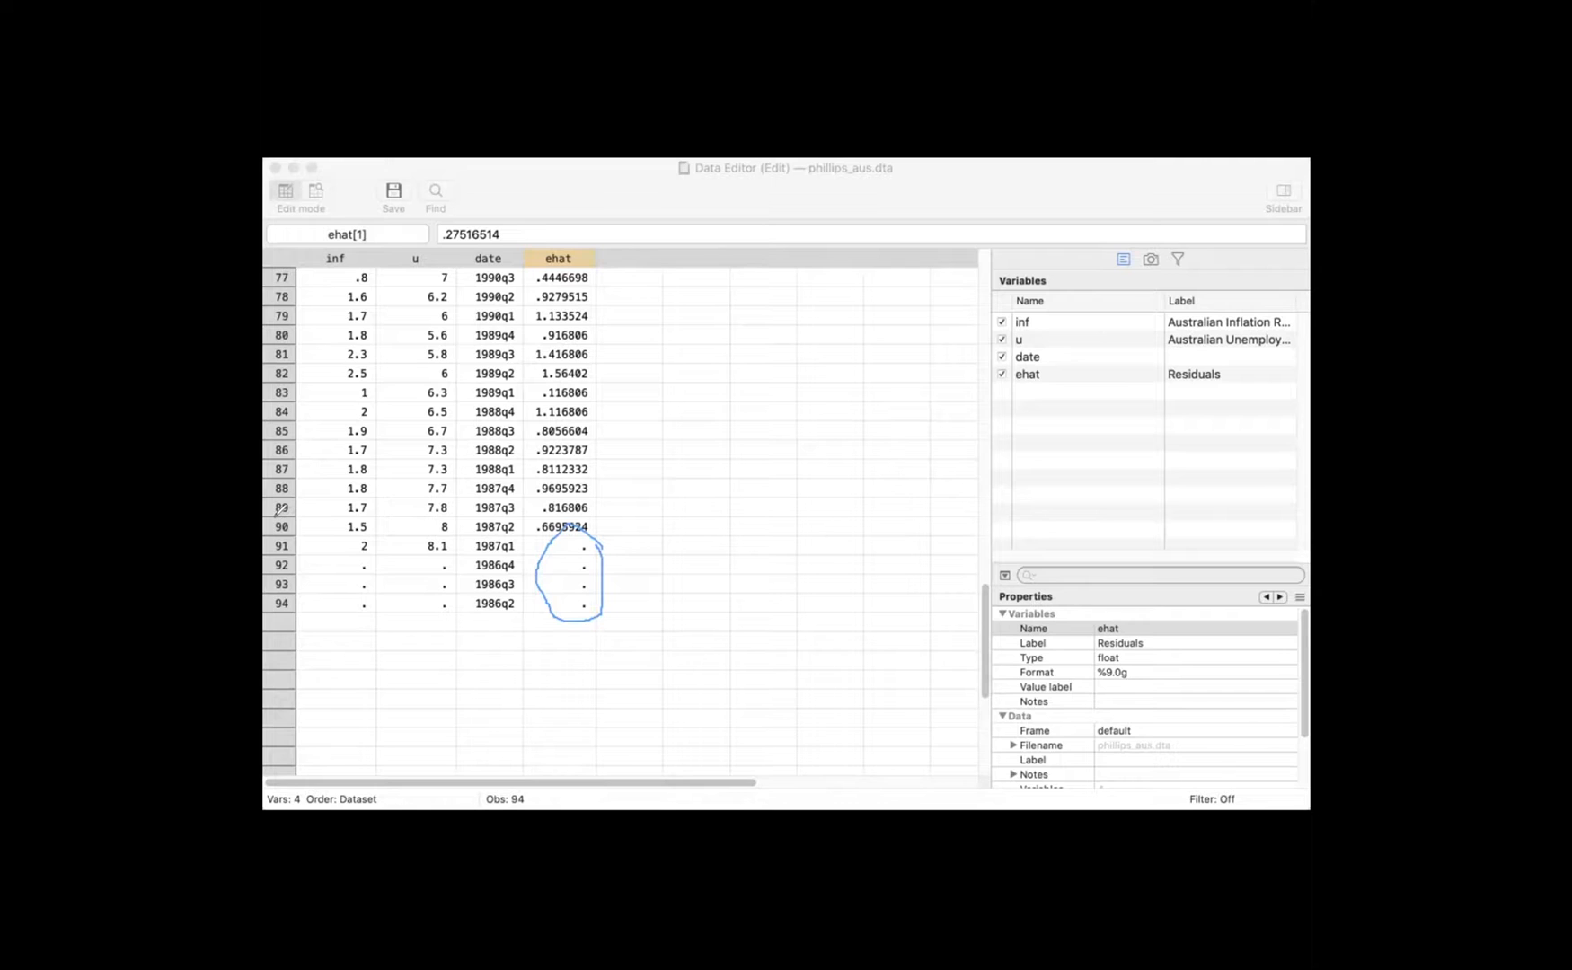
pyautogui.moveTo(271, 535)
pyautogui.mouseDown()
pyautogui.moveTo(589, 524)
pyautogui.moveTo(606, 309)
pyautogui.moveTo(582, 253)
pyautogui.moveTo(494, 269)
pyautogui.moveTo(500, 422)
pyautogui.moveTo(532, 526)
pyautogui.moveTo(599, 543)
pyautogui.mouseUp()
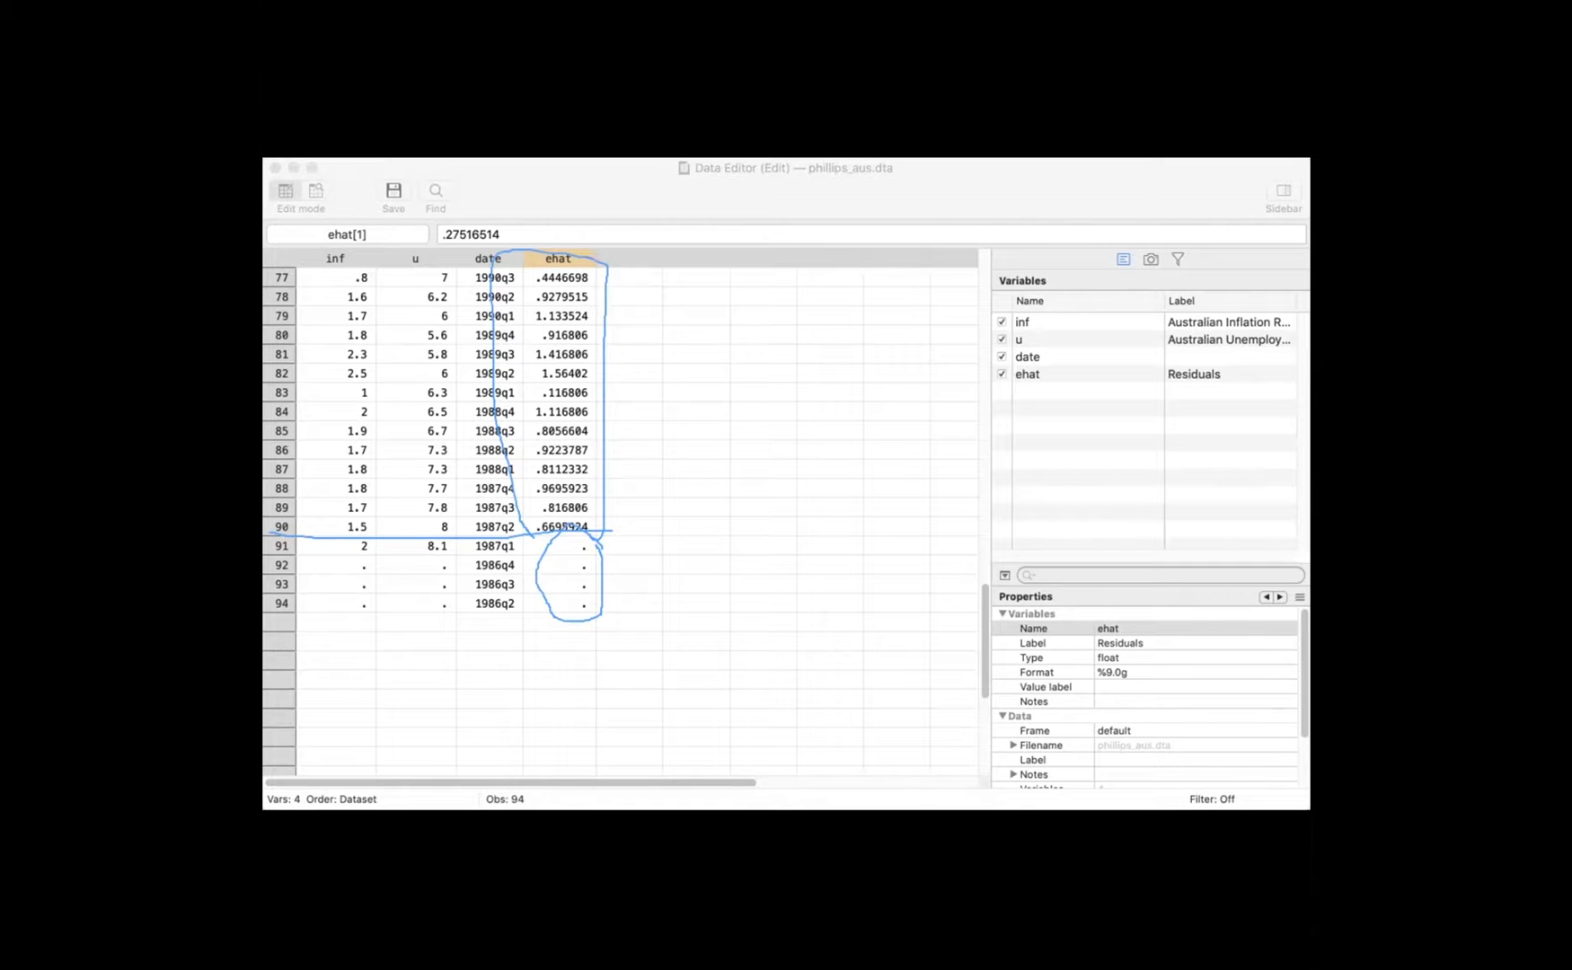
pyautogui.press('e')
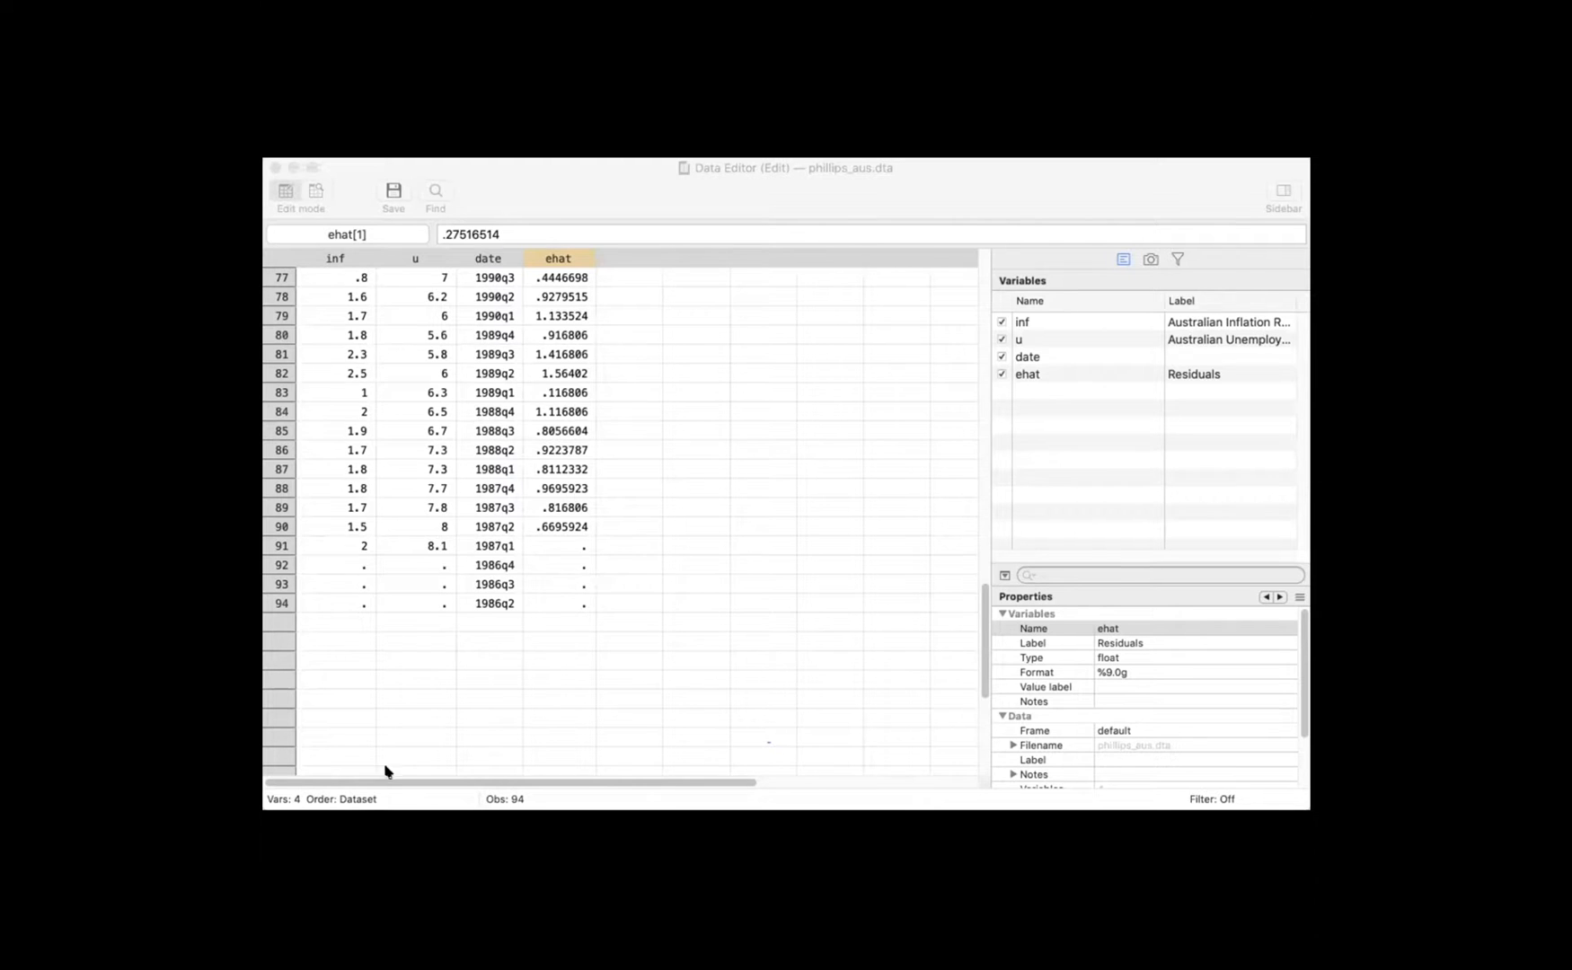
pyautogui.click(656, 558)
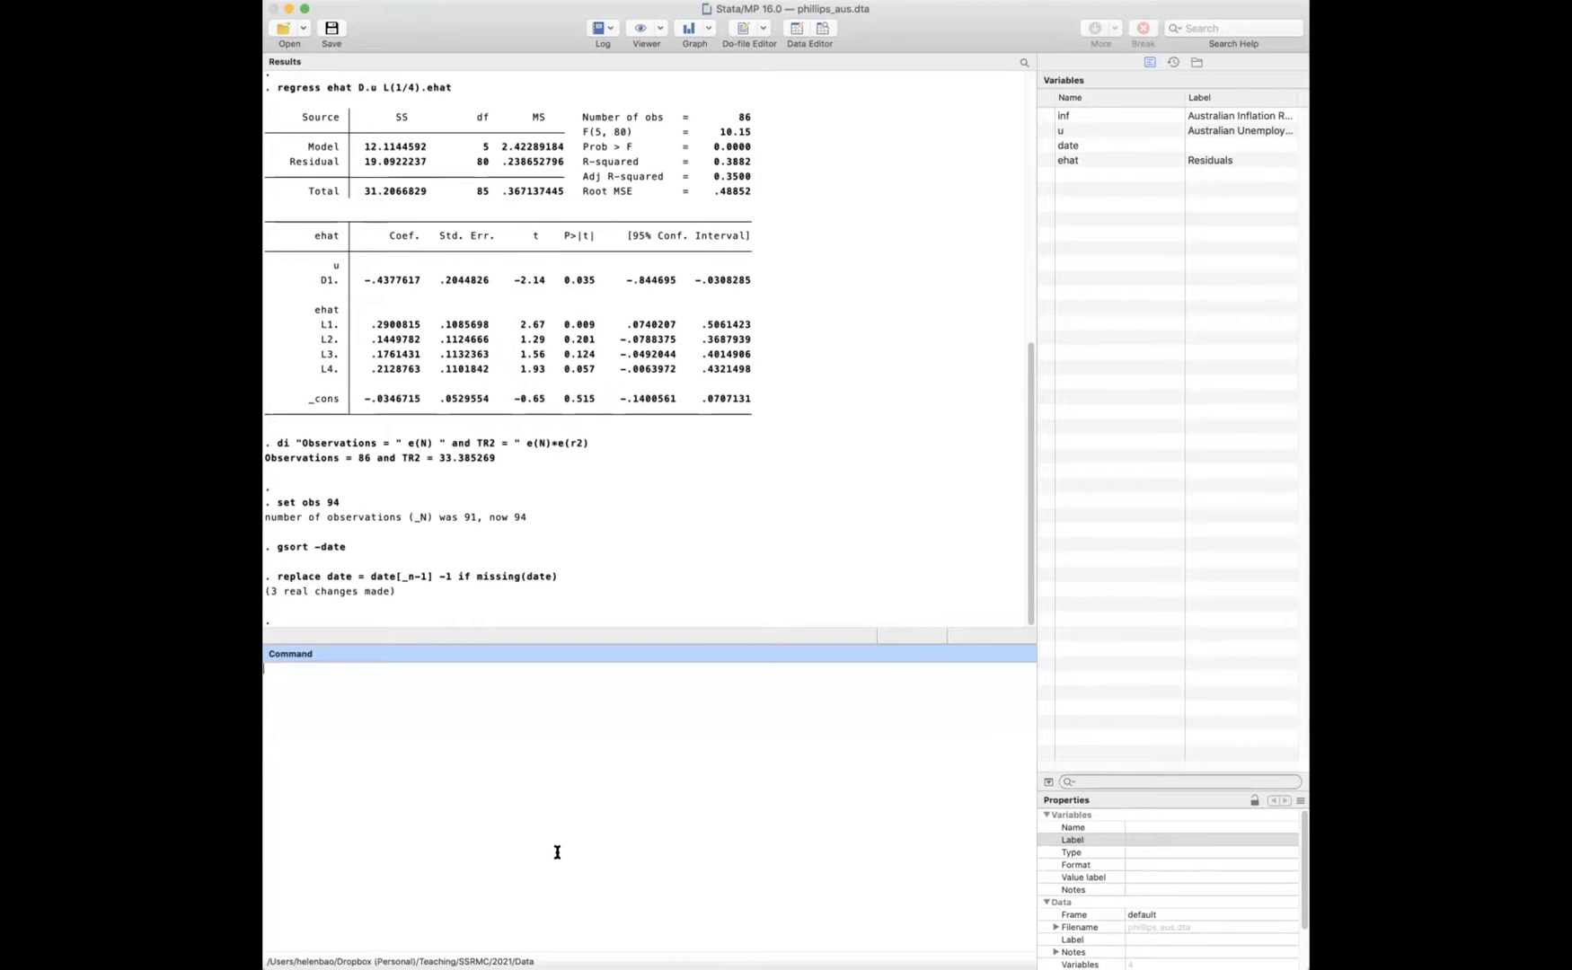
# Step: Replace ehat with 0 if missing(ehat) and check the earliest quarters in the Data Editor
pyautogui.write('replace ehat = 0 if missing(date')
pyautogui.press('BackSpace')
pyautogui.press('BackSpace')
pyautogui.press('BackSpace')
pyautogui.write('ehat)')
pyautogui.press('Return')
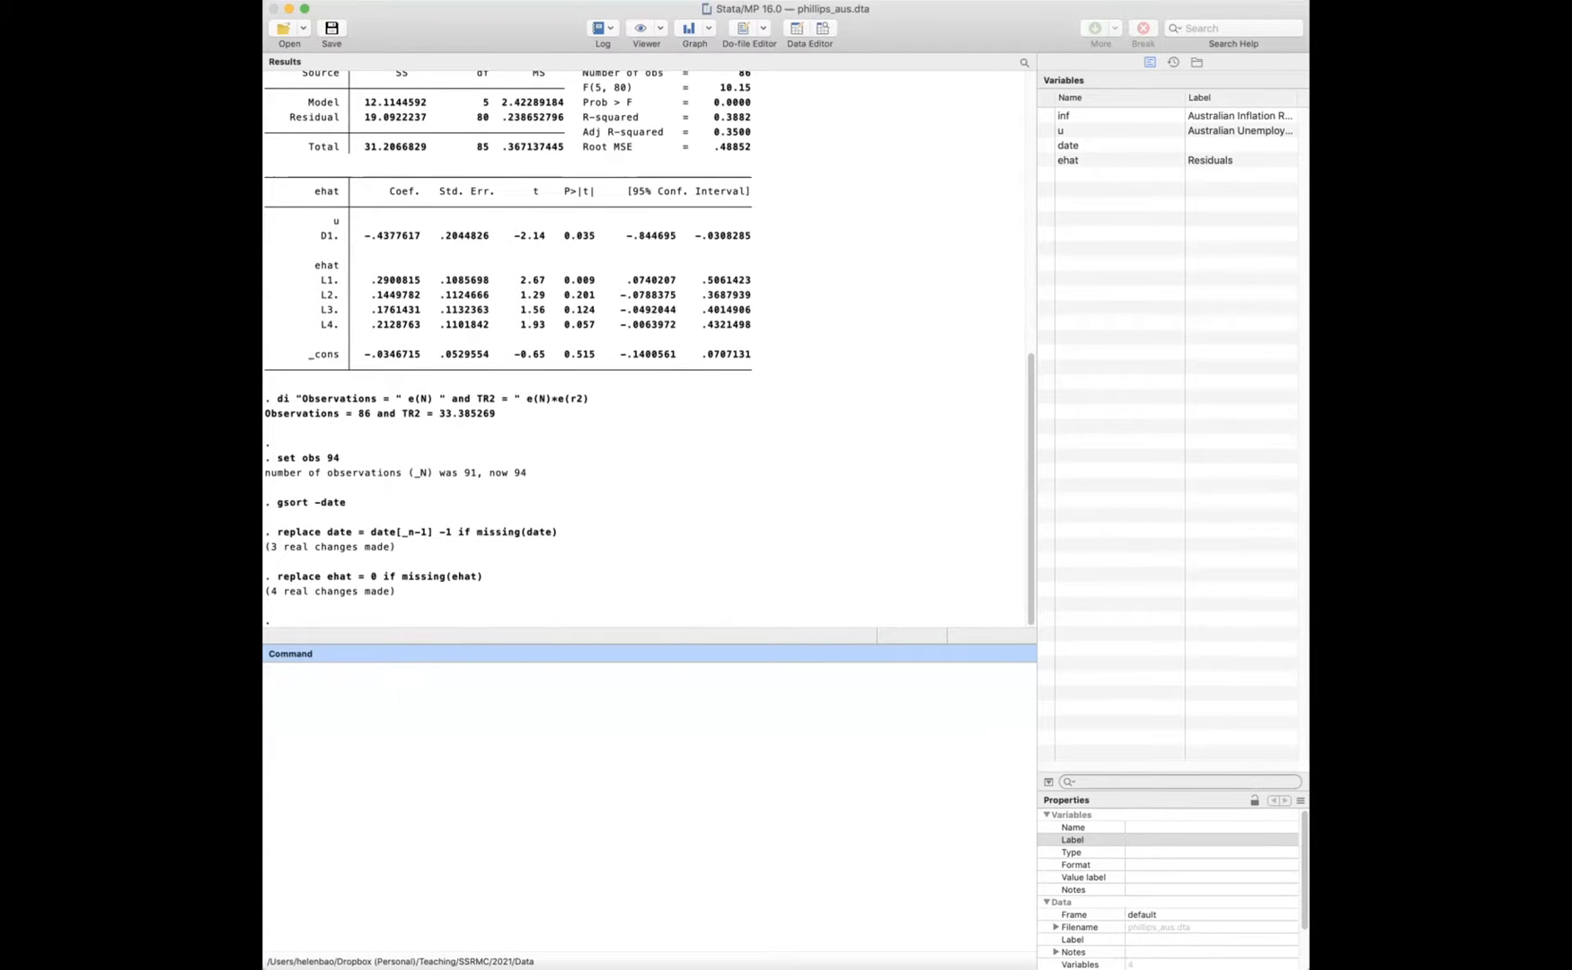
pyautogui.click(825, 649)
pyautogui.scroll(-20, 743, 574)
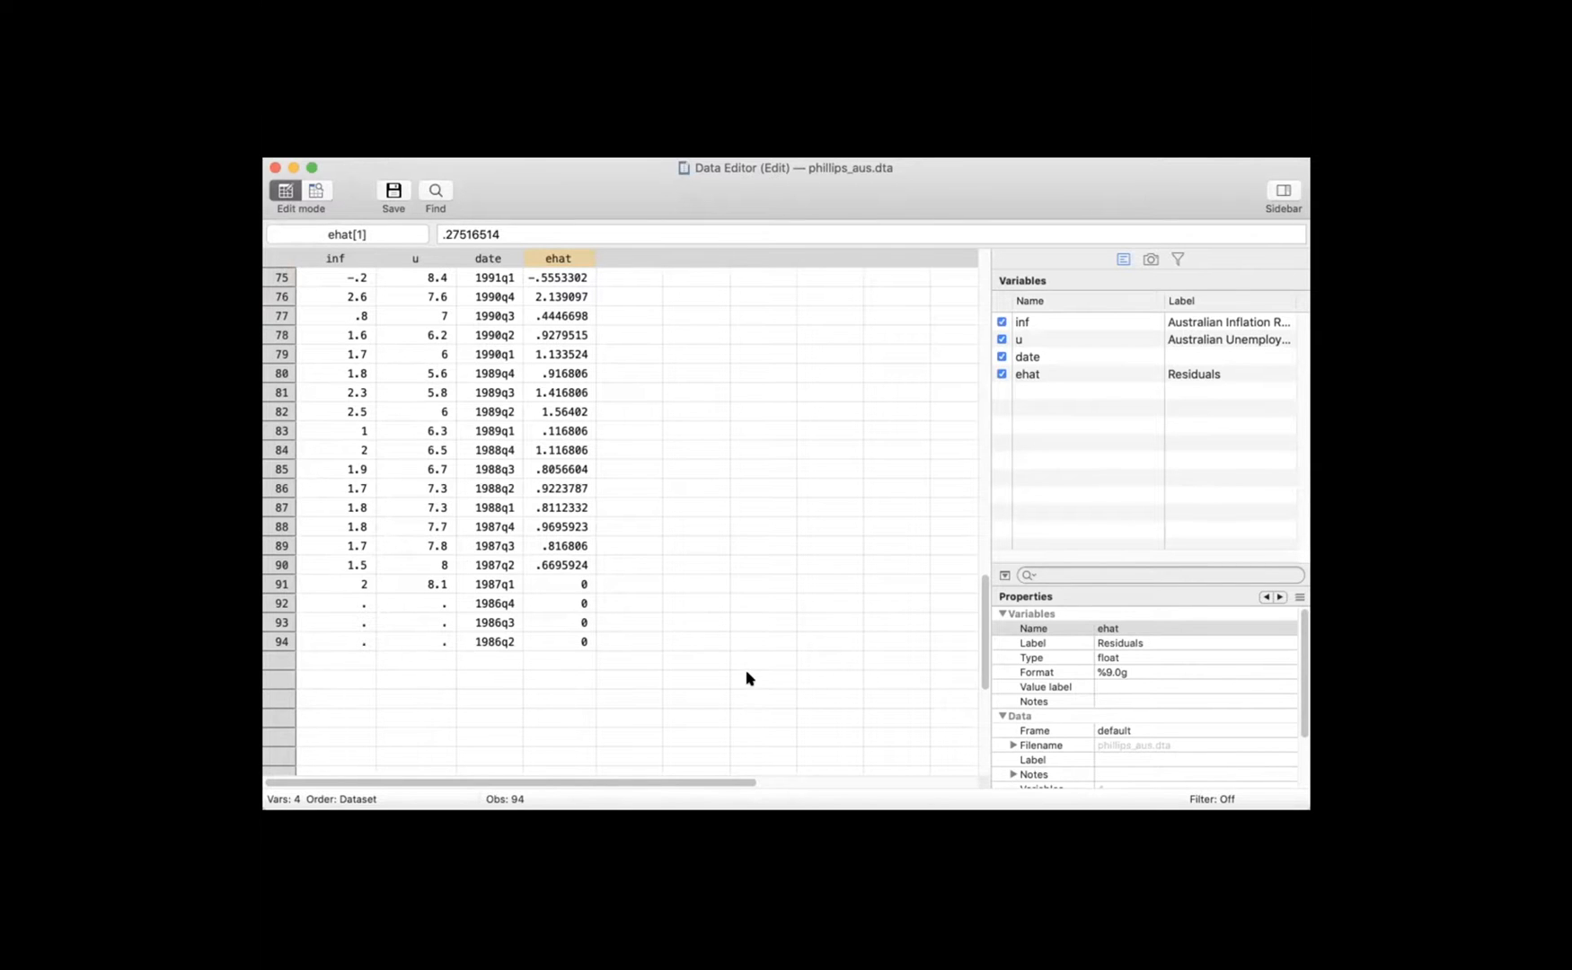
pyautogui.press('super+w')
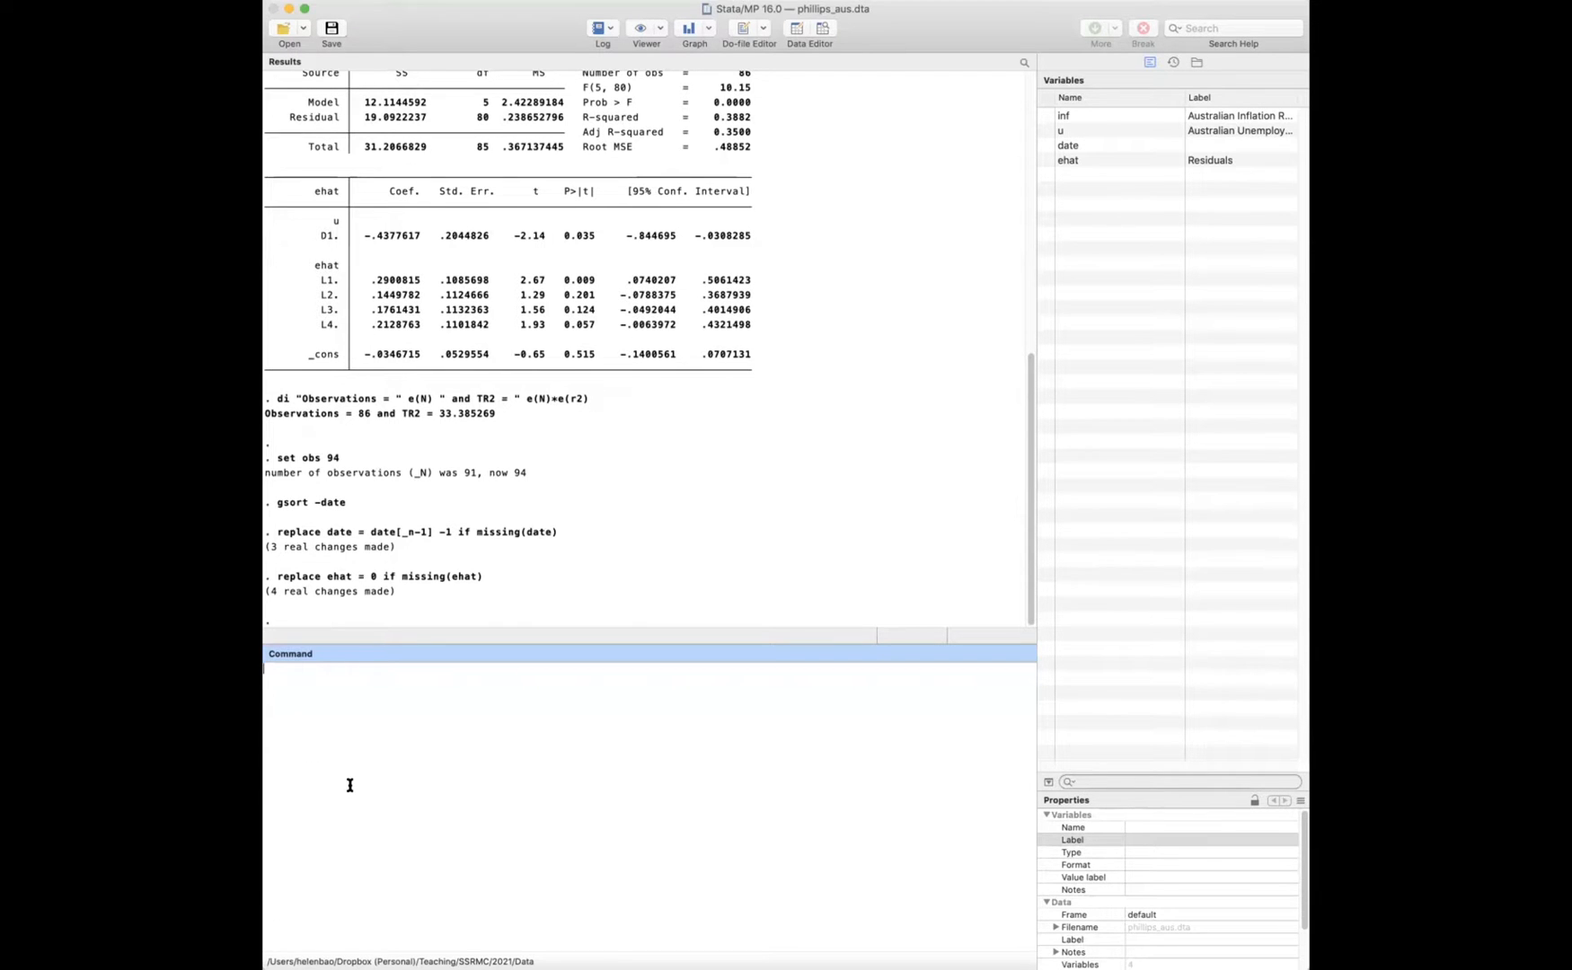
# Step: Sort the dataset by ascending date and check the first observations in the Data Editor
pyautogui.write('sort date')
pyautogui.press('Return')
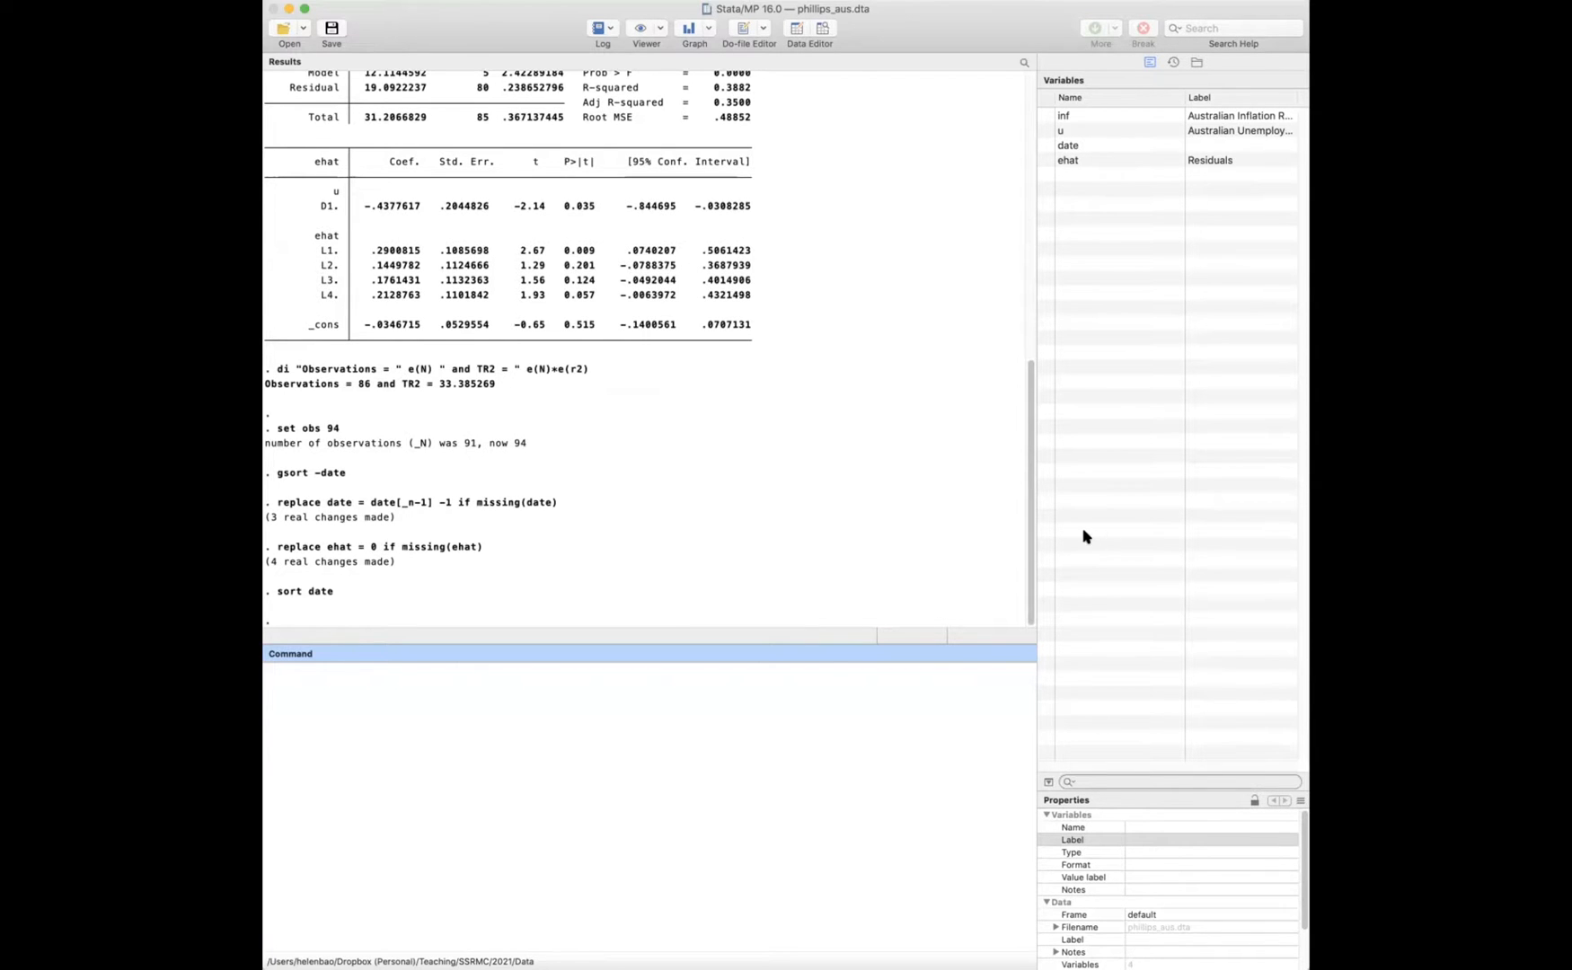
pyautogui.press('super+grave')
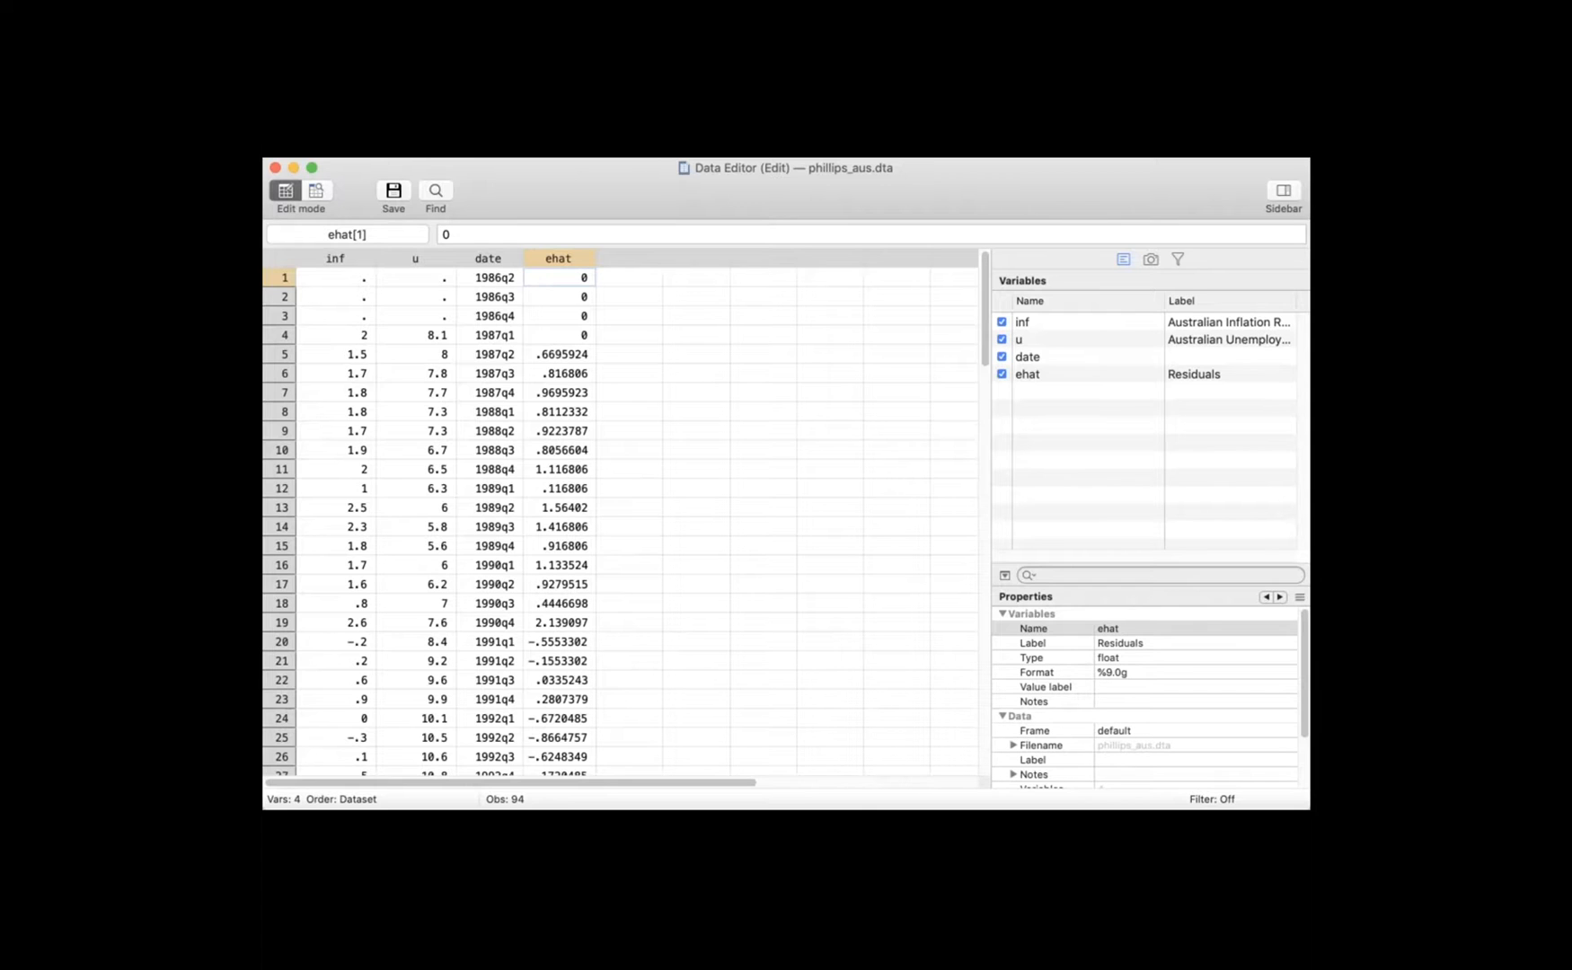
pyautogui.click(795, 787)
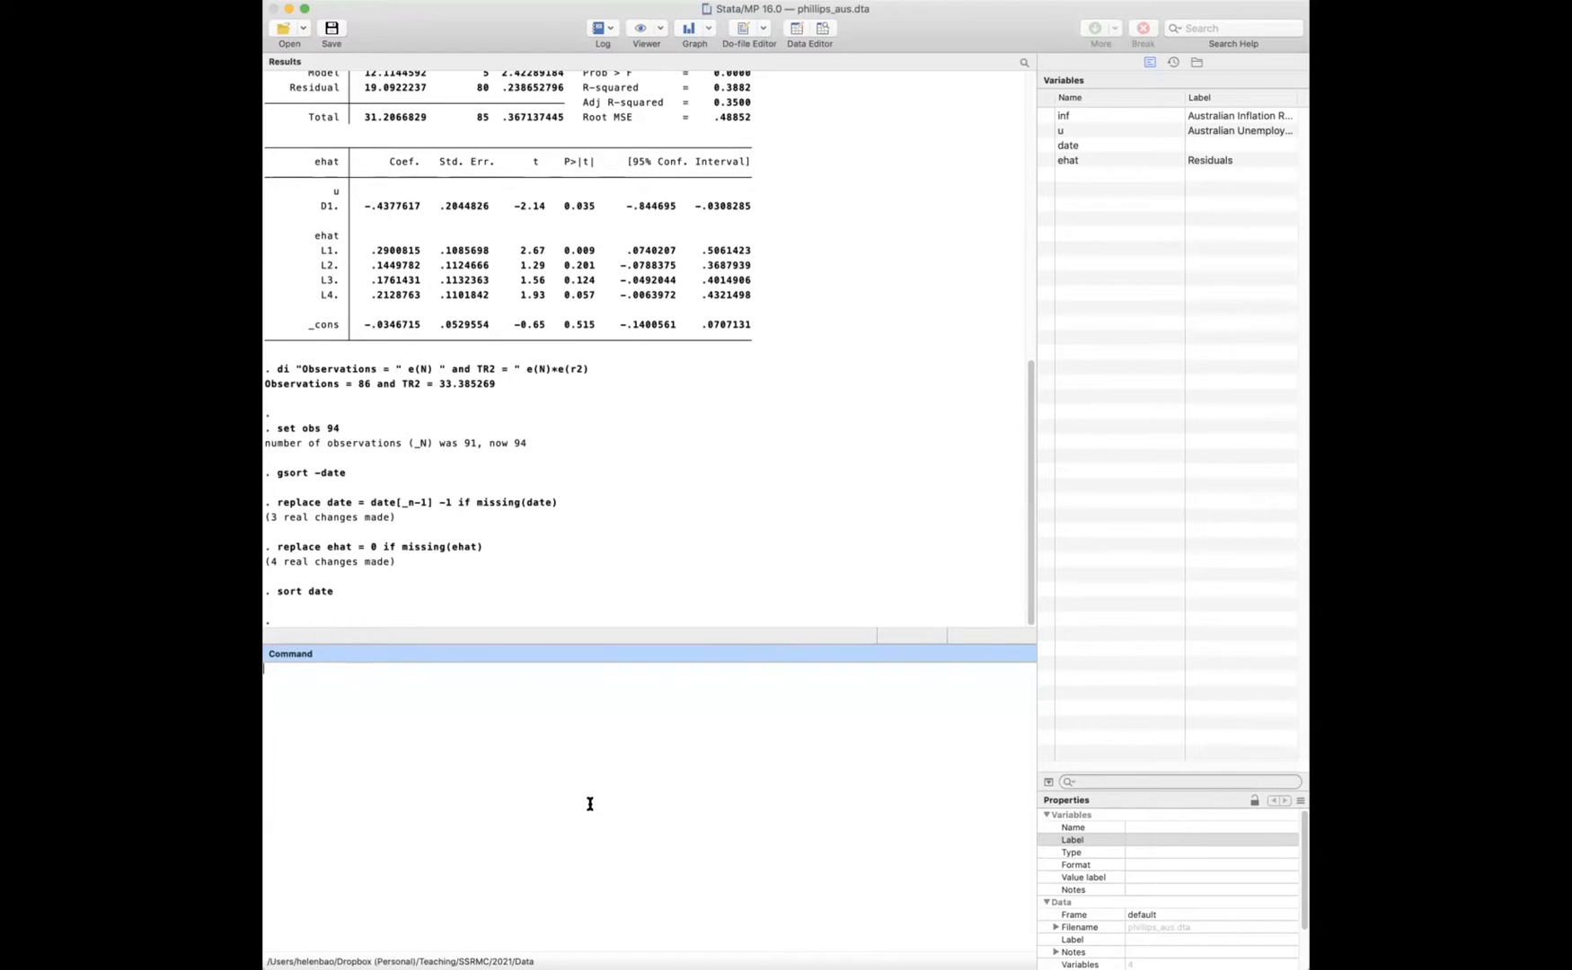
# Step: Regress ehat on D.u and L(1/4).ehat using the zero-filled residuals, and compare the output with the earlier regression
pyautogui.write('reg ehat D.u L(1')
pyautogui.write('4).ehat')
pyautogui.press('Return')
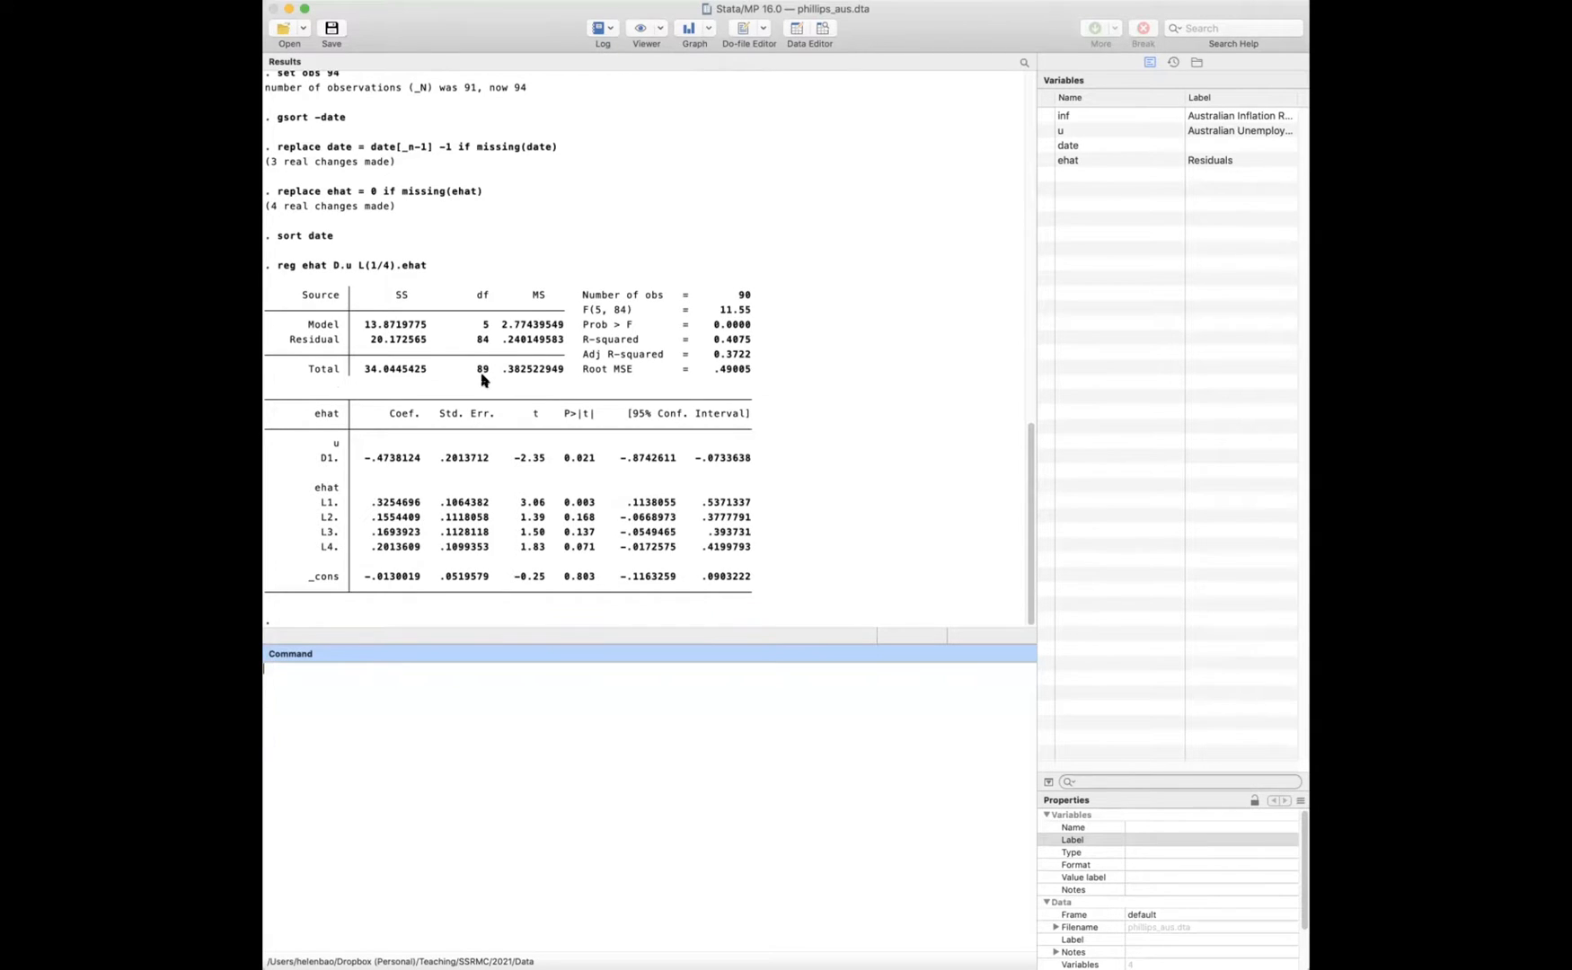
pyautogui.scroll(5, 481, 380)
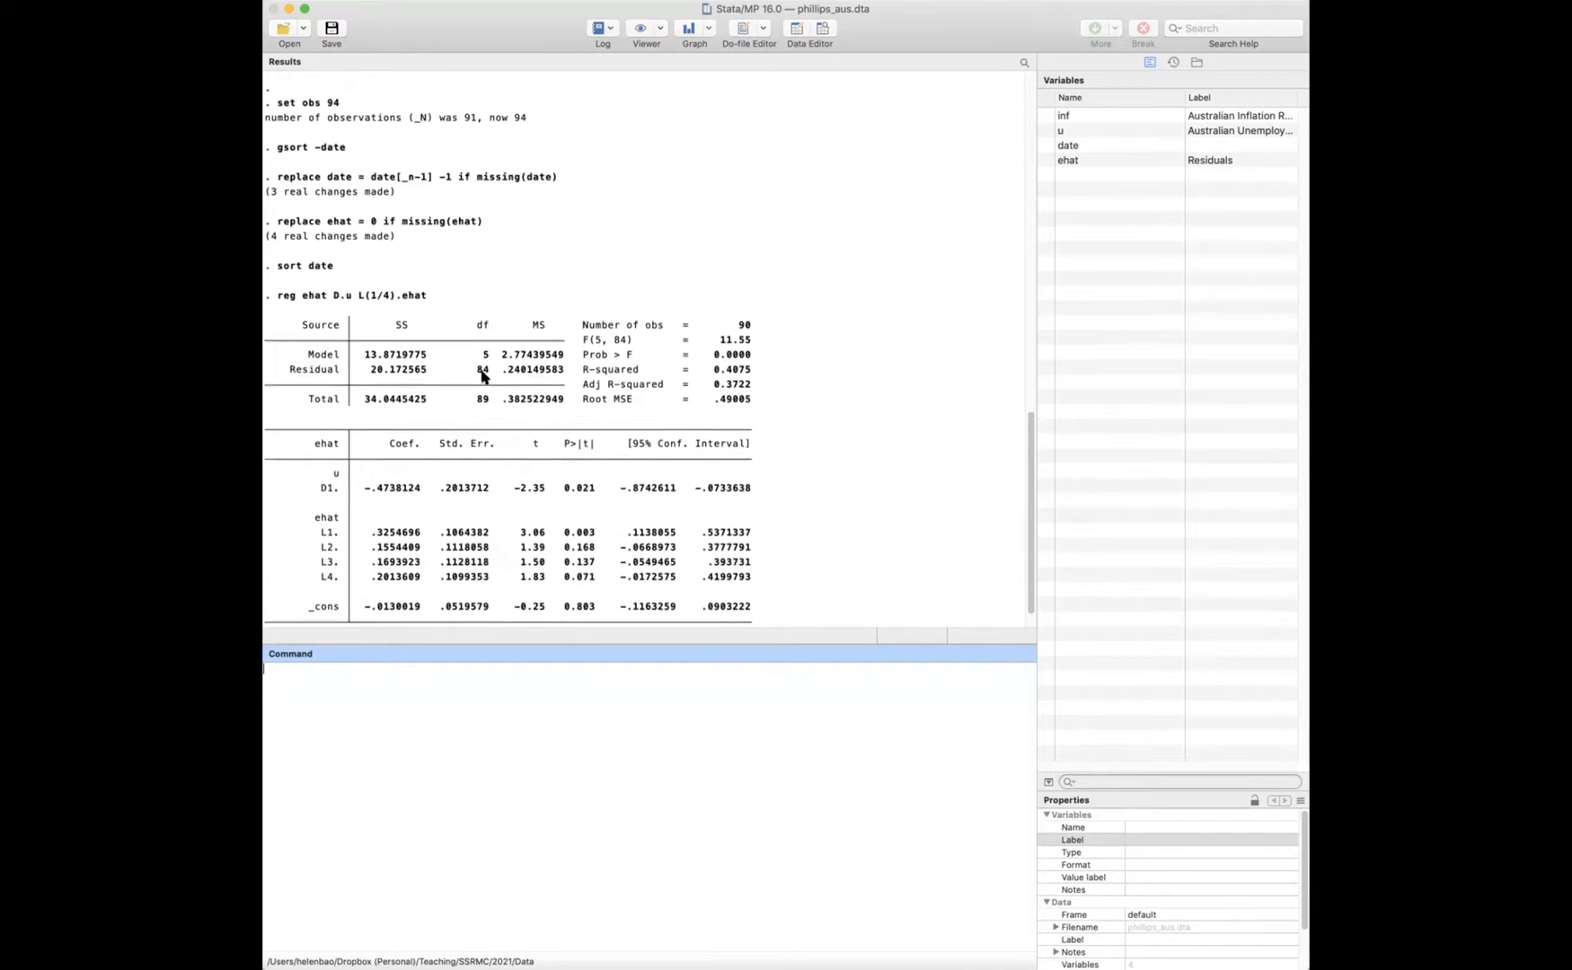
pyautogui.scroll(10, 481, 375)
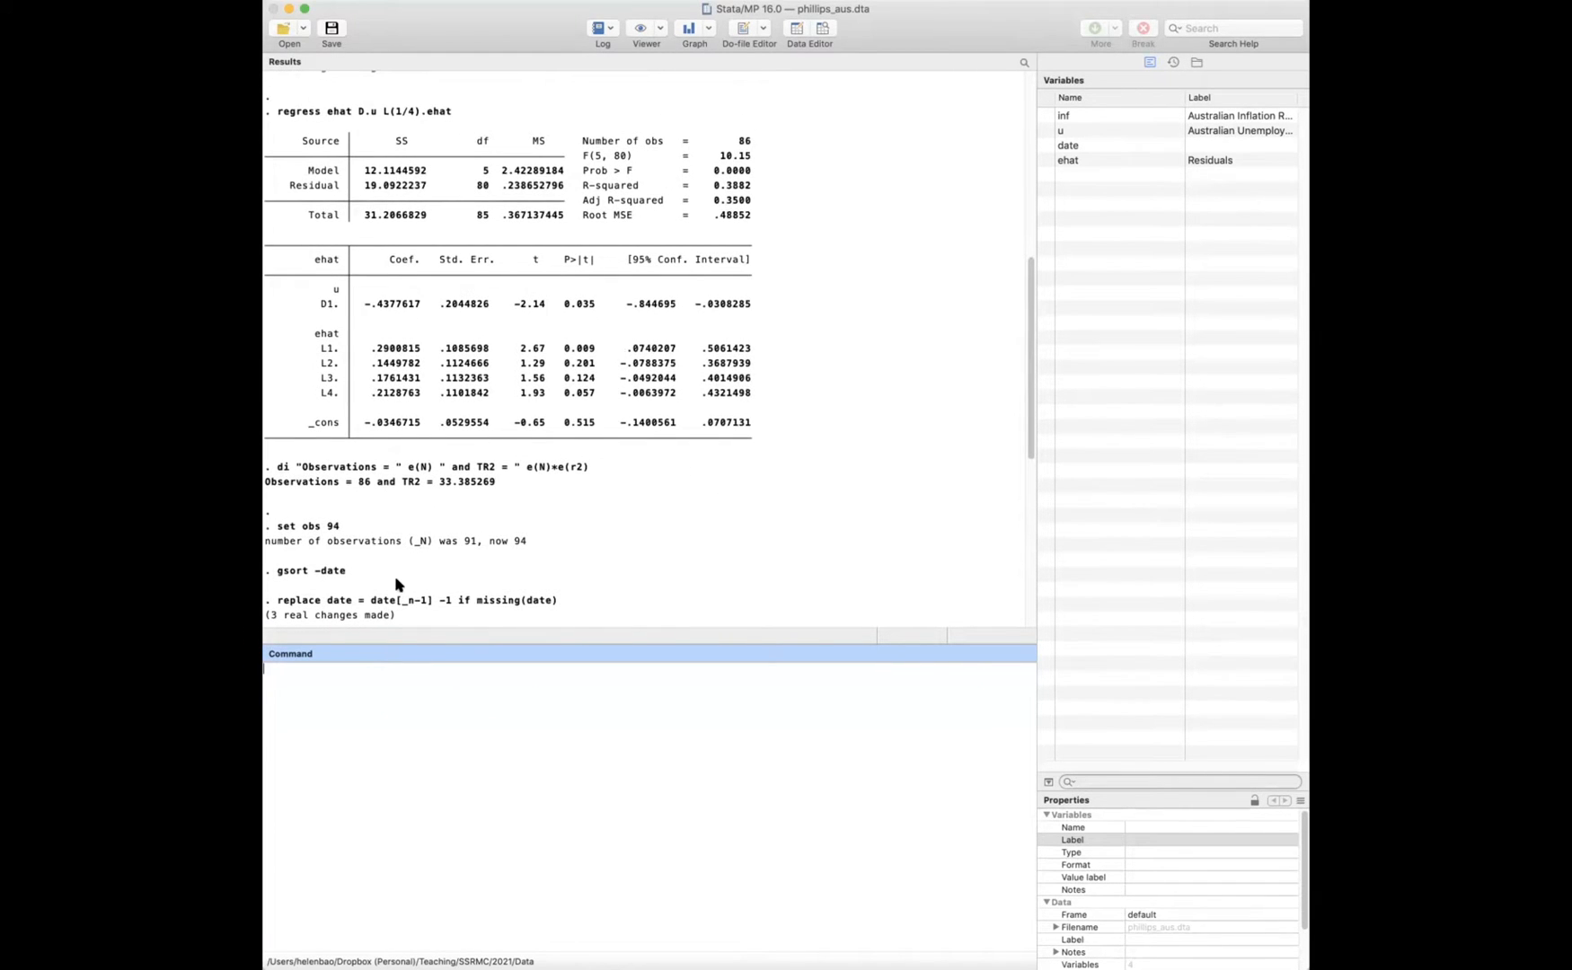
pyautogui.moveTo(454, 112); pyautogui.dragTo(277, 113)
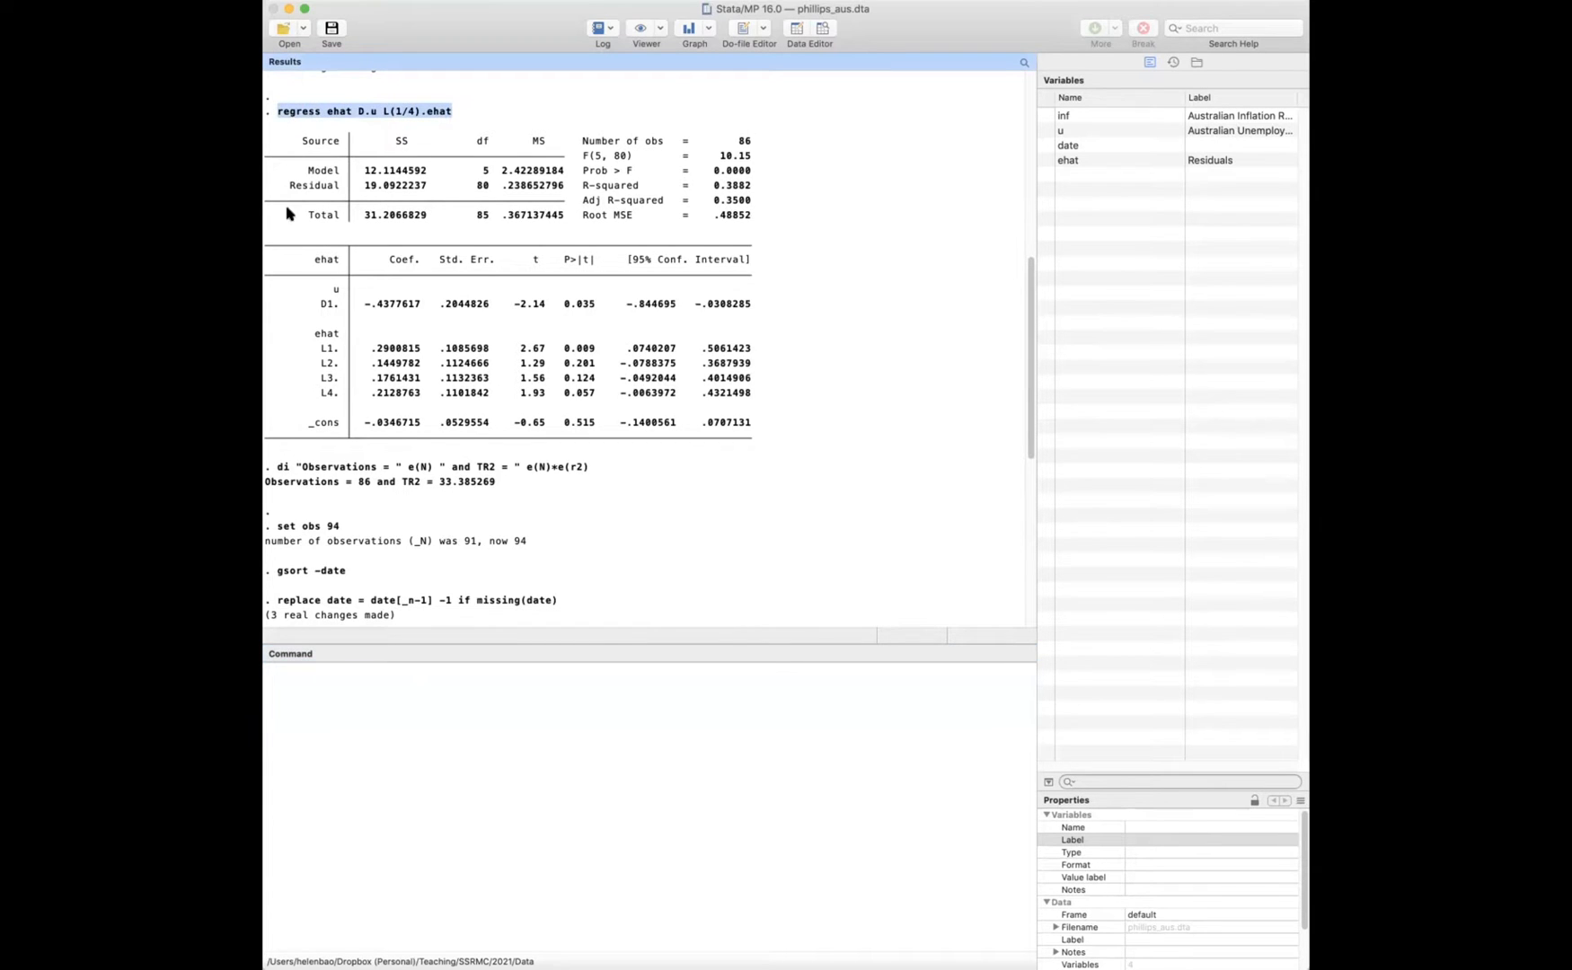
pyautogui.click(316, 730)
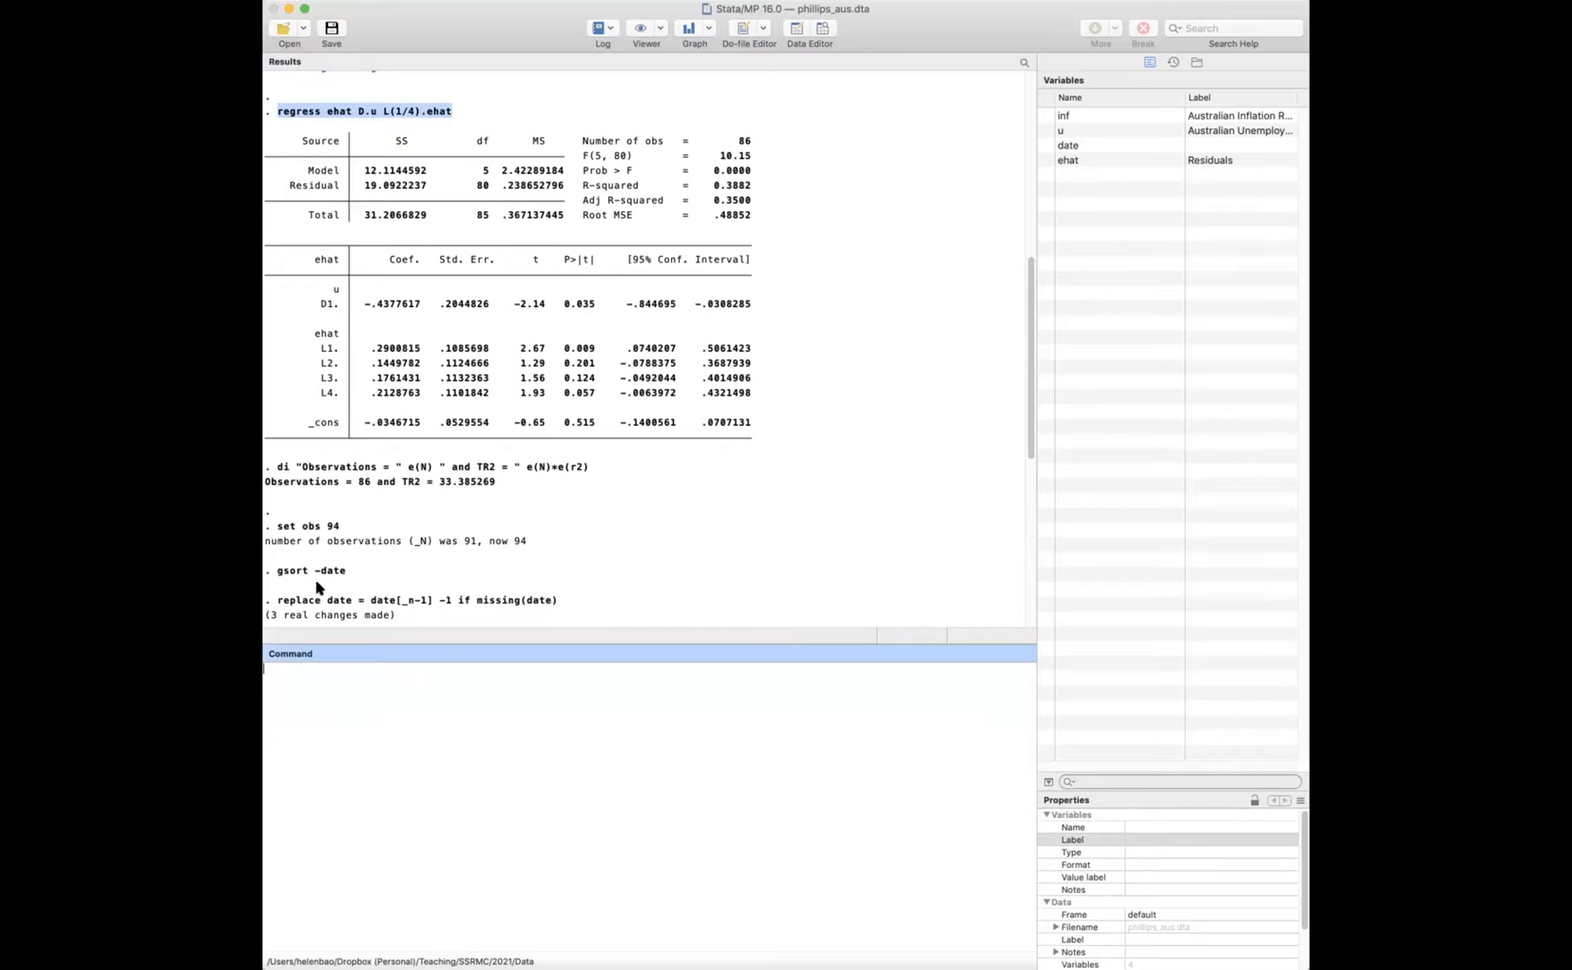
pyautogui.click(325, 192)
pyautogui.scroll(-1, 377, 144)
pyautogui.scroll(3, 403, 123)
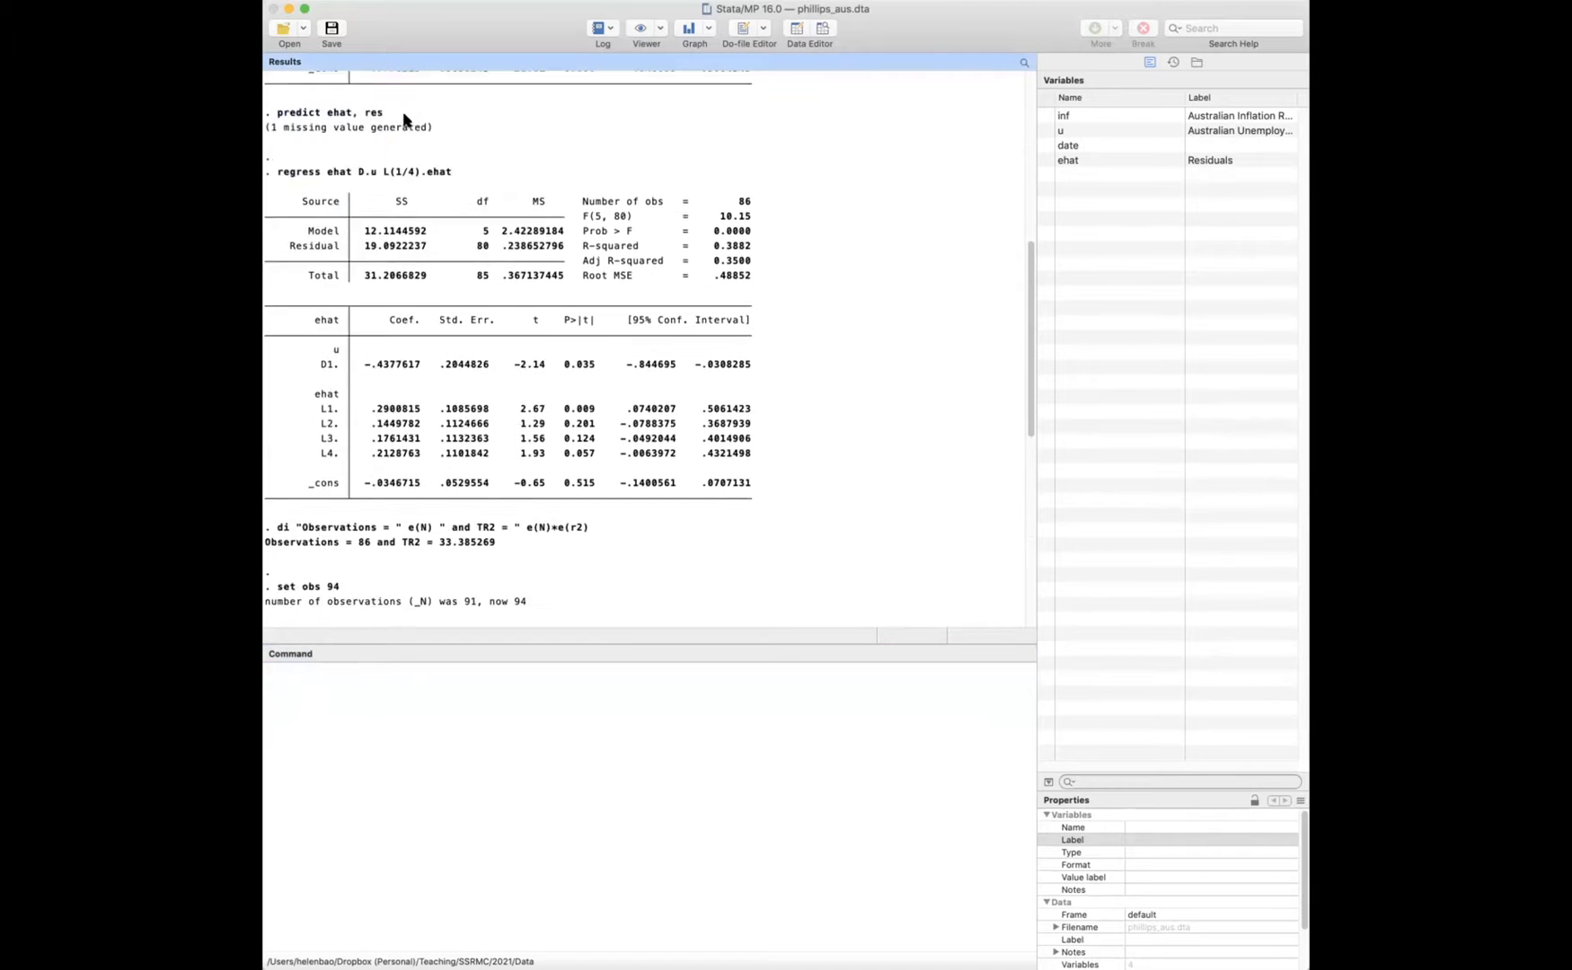
# Step: Reuse the earlier display command to show e(N) and e(N)*e(r2), labelled Observations and TR2, for the zero-filled regression
pyautogui.scroll(-5, 407, 116)
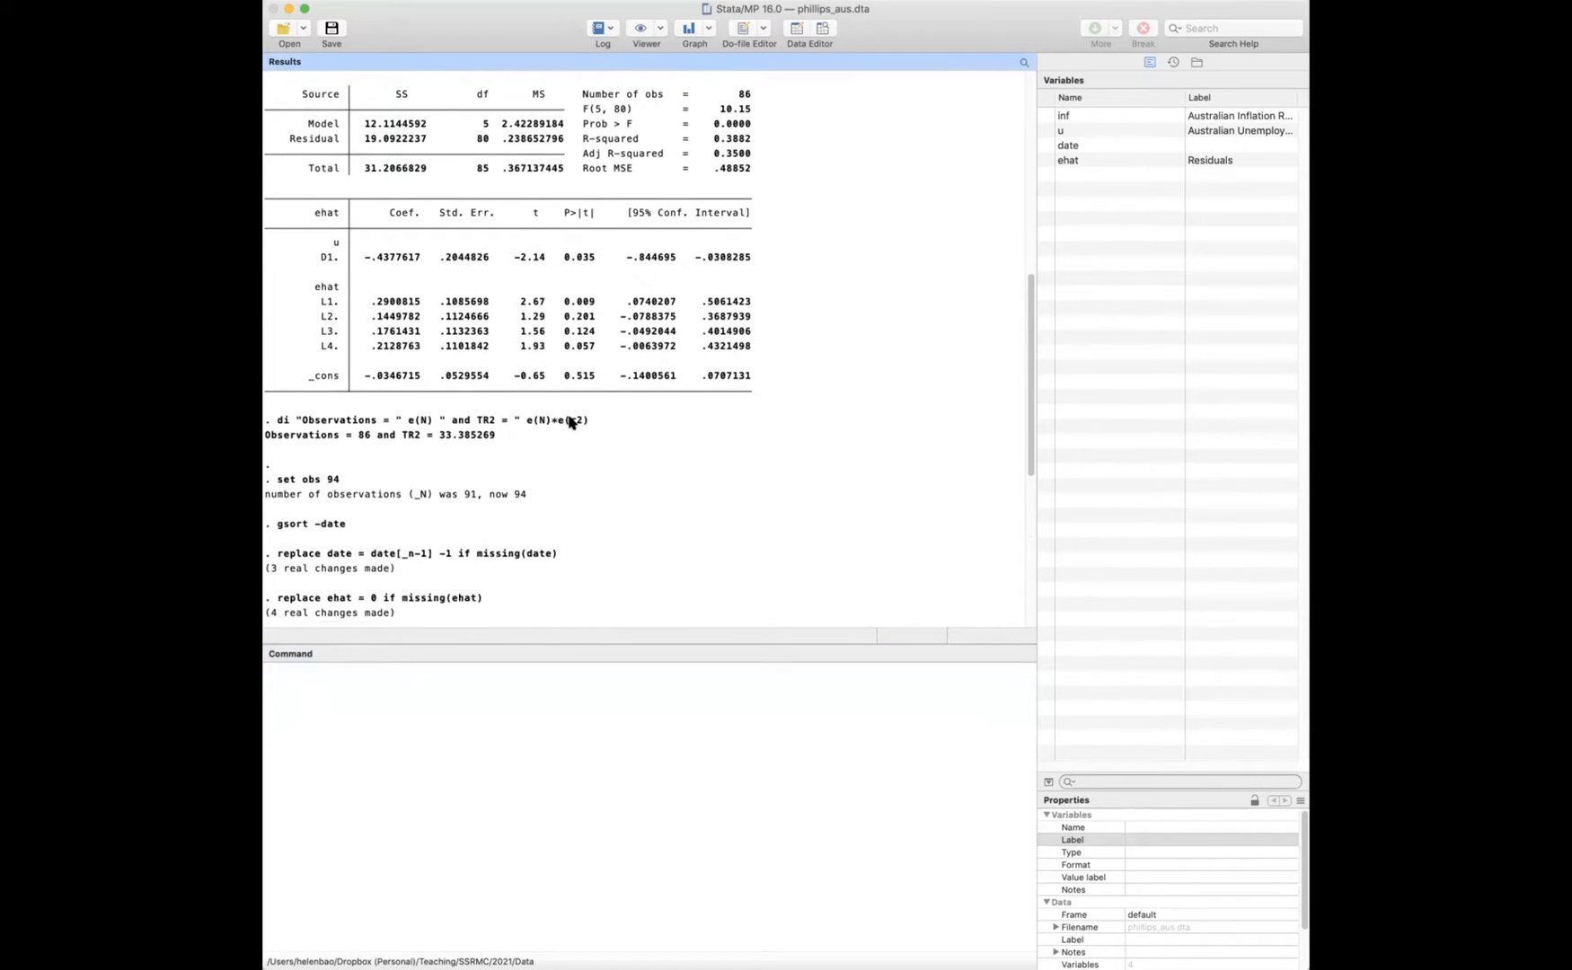
pyautogui.moveTo(595, 423); pyautogui.dragTo(280, 427)
pyautogui.press('super+c')
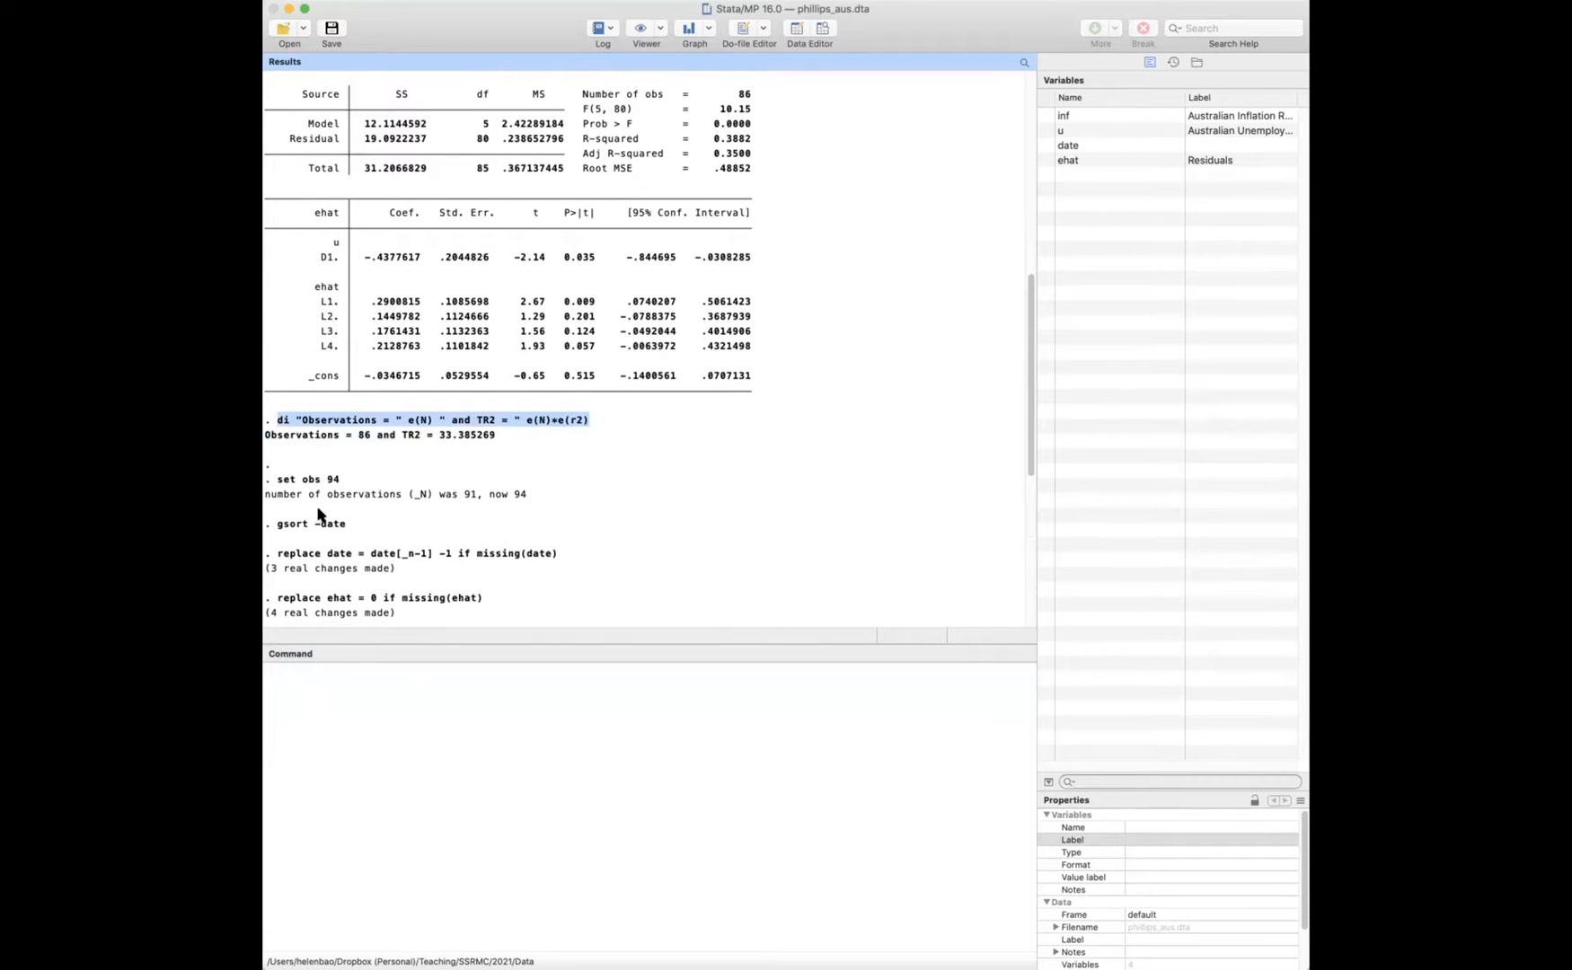
pyautogui.click(329, 669)
pyautogui.press('super+v')
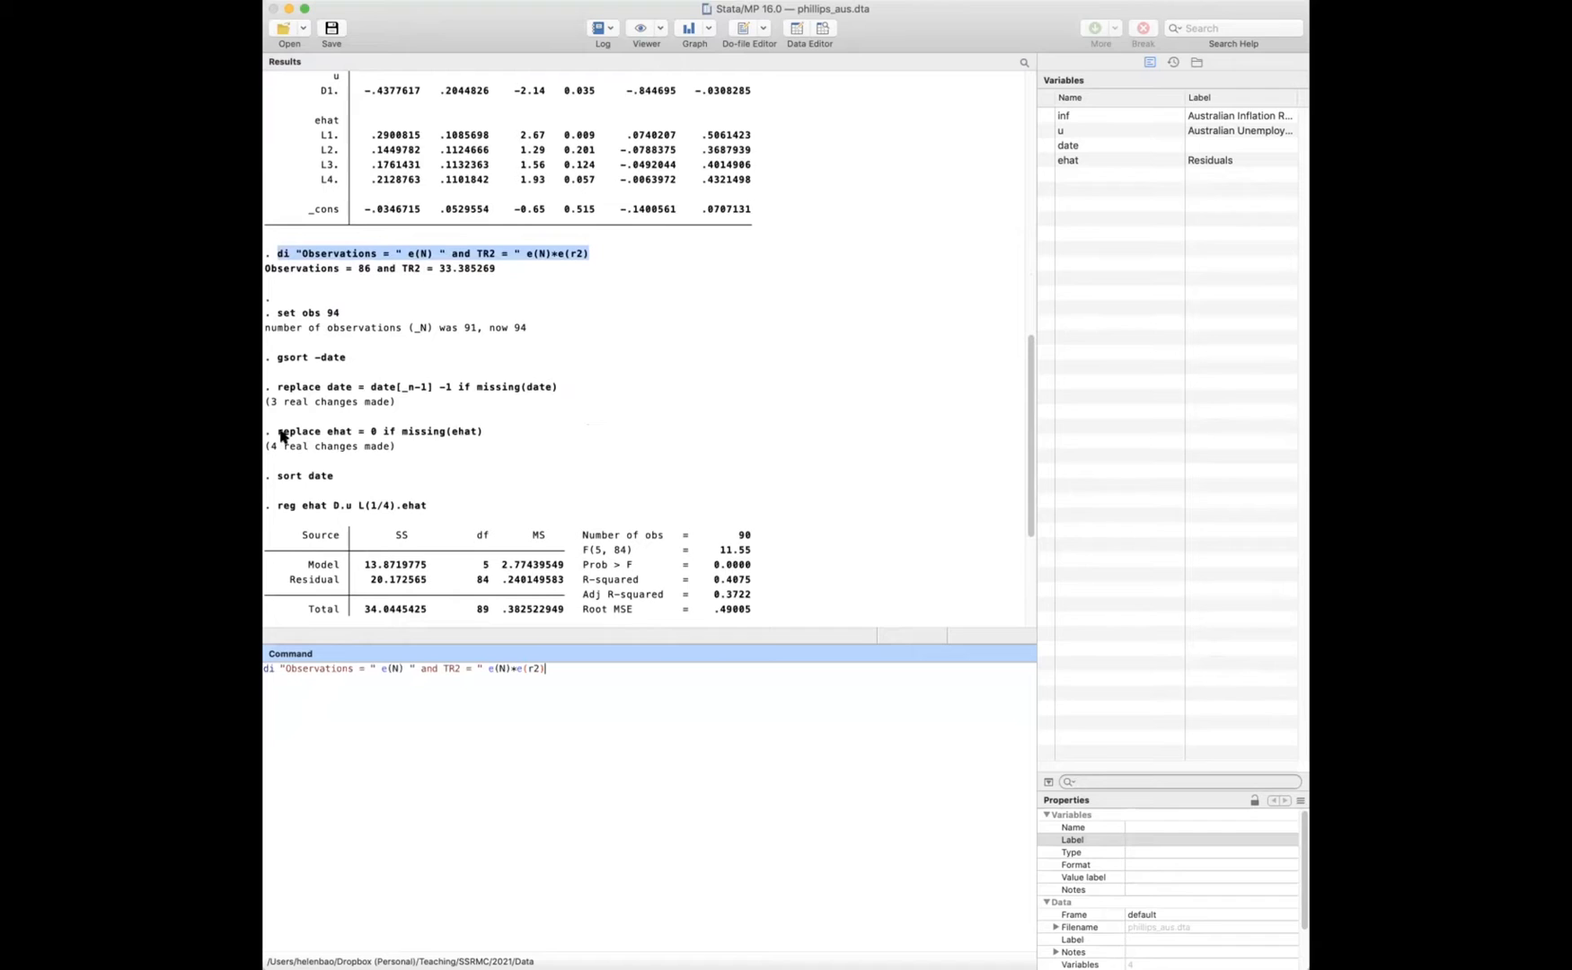
pyautogui.click(336, 268)
pyautogui.moveTo(499, 272); pyautogui.dragTo(272, 255)
pyautogui.click(336, 260)
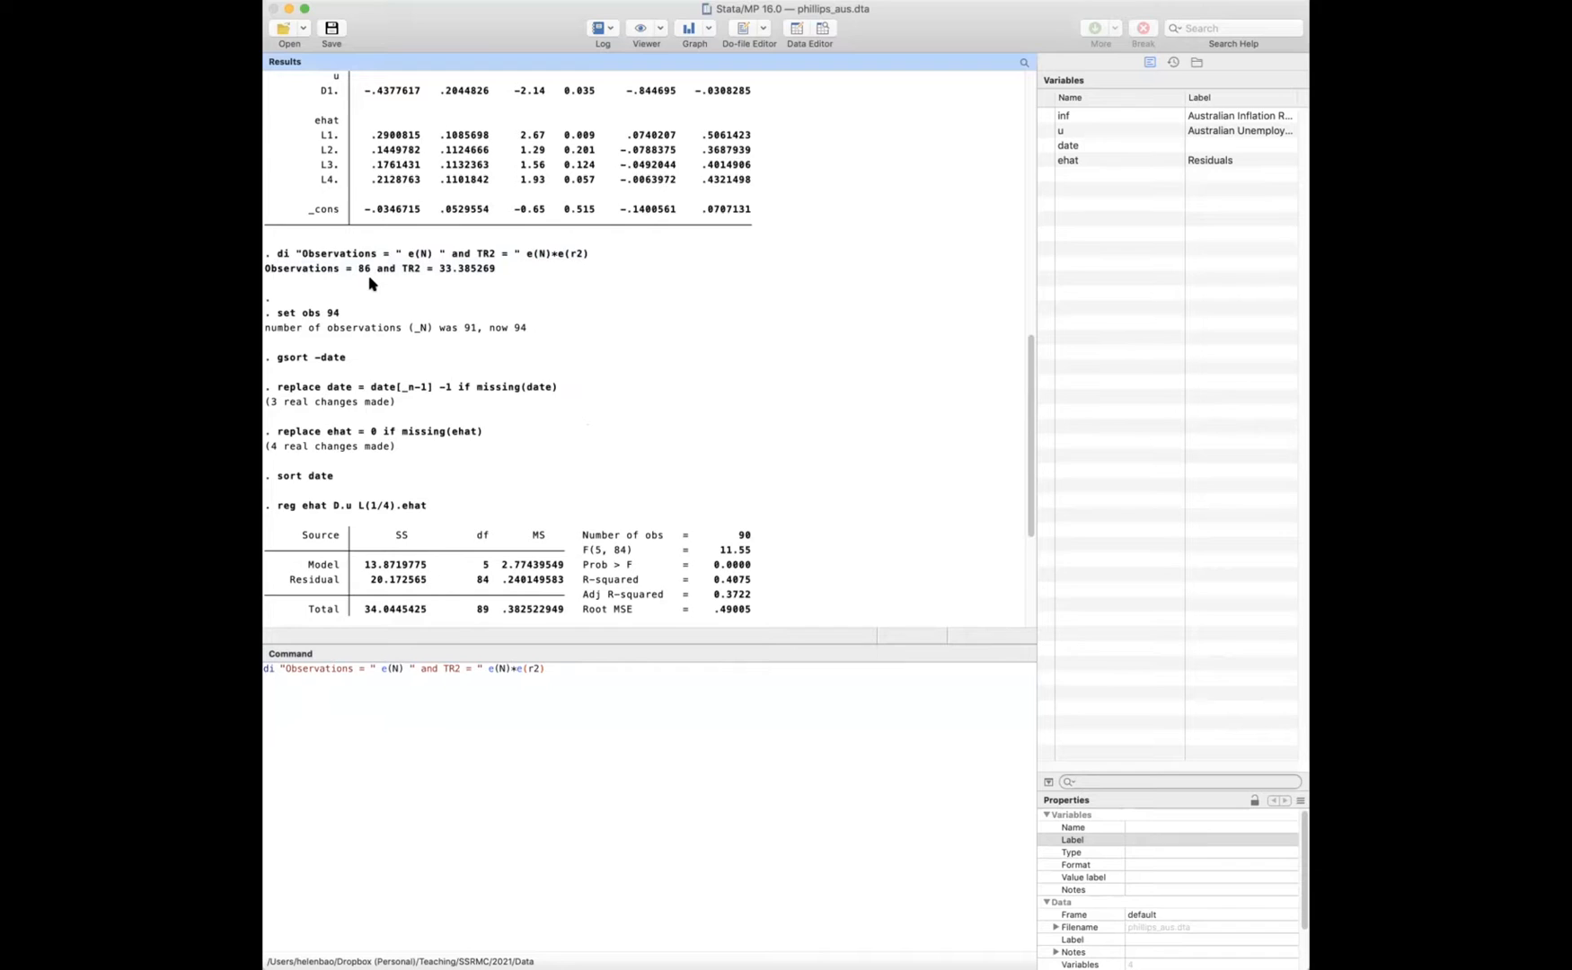
pyautogui.scroll(-5, 369, 284)
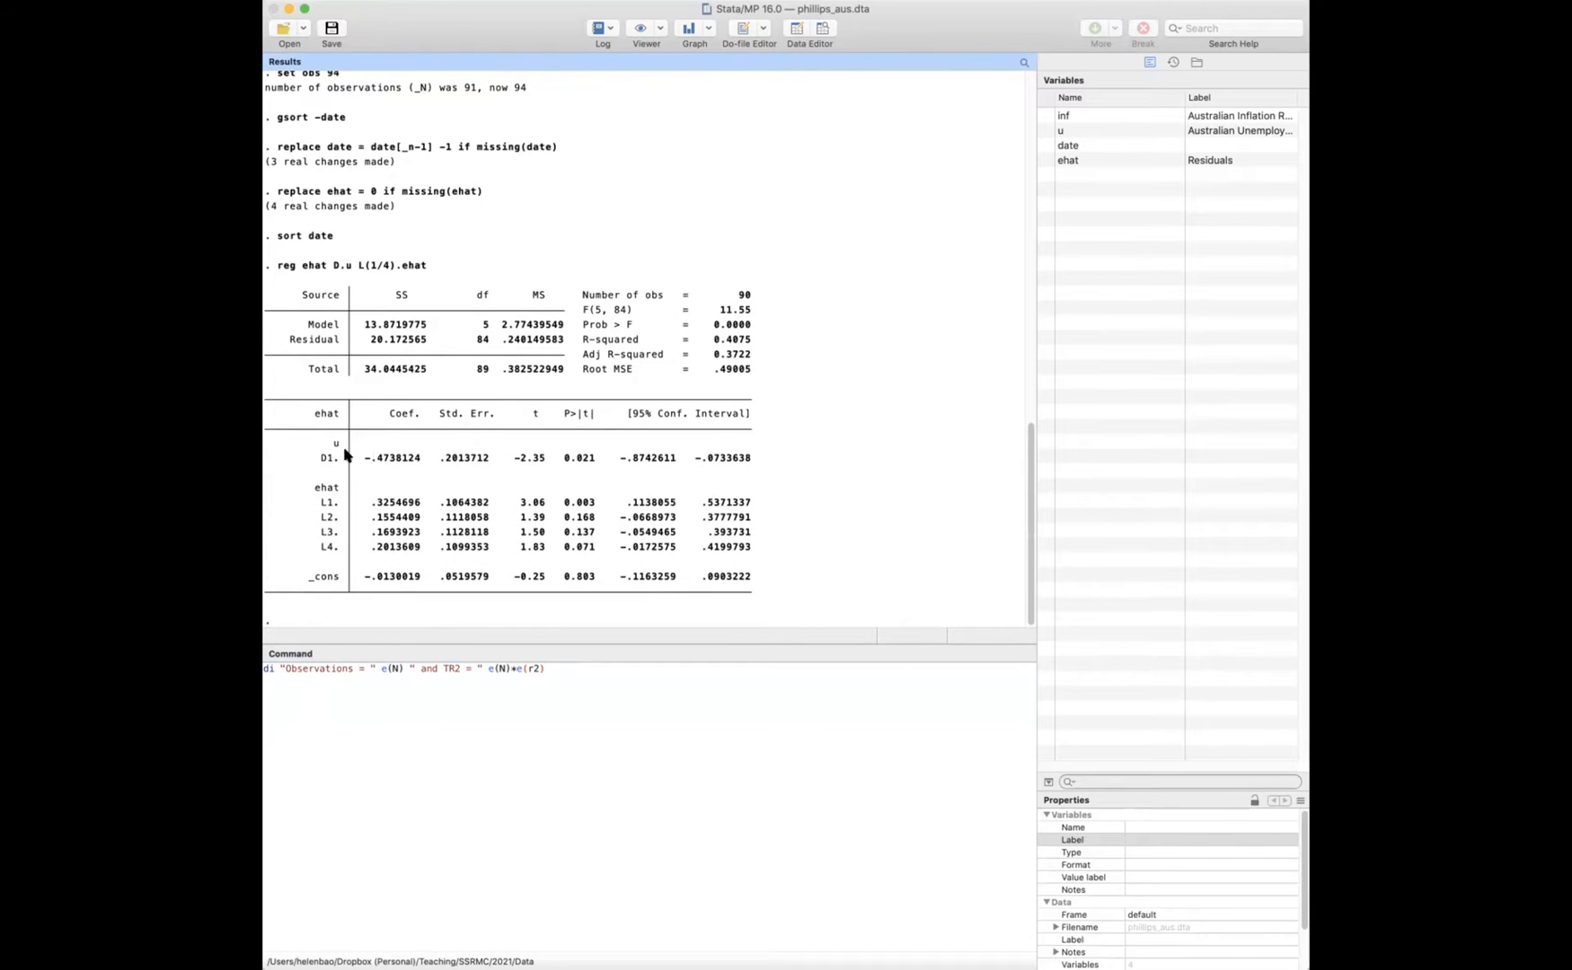
pyautogui.click(574, 670)
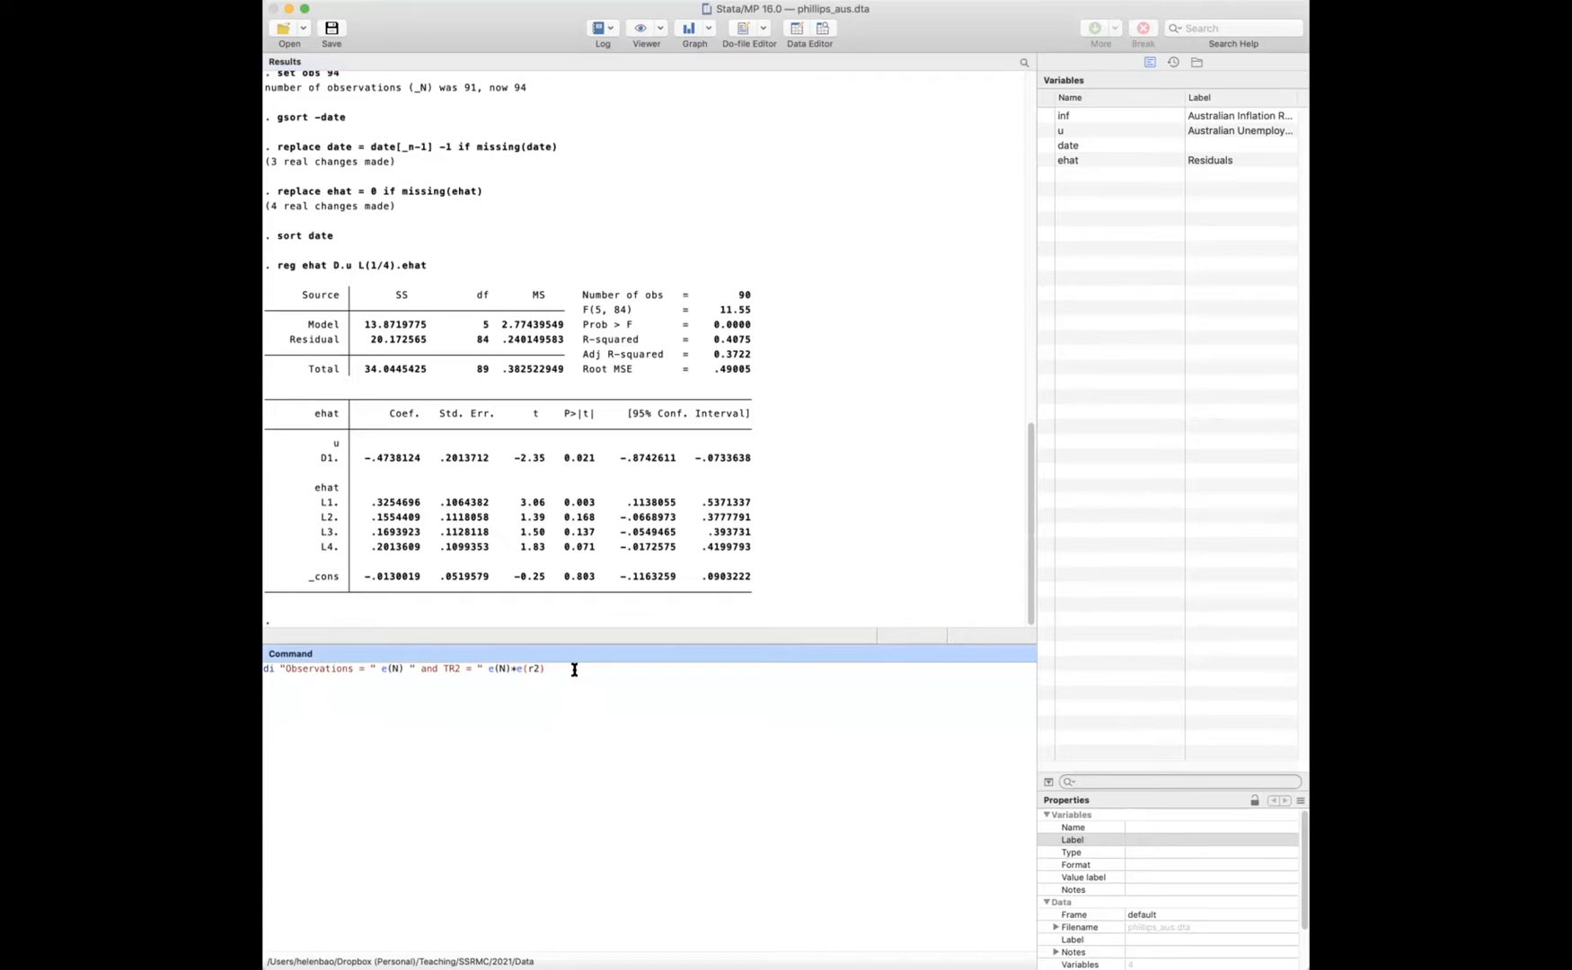
pyautogui.press('Return')
pyautogui.moveTo(354, 592); pyautogui.dragTo(510, 589)
pyautogui.click(440, 589)
pyautogui.click(507, 586)
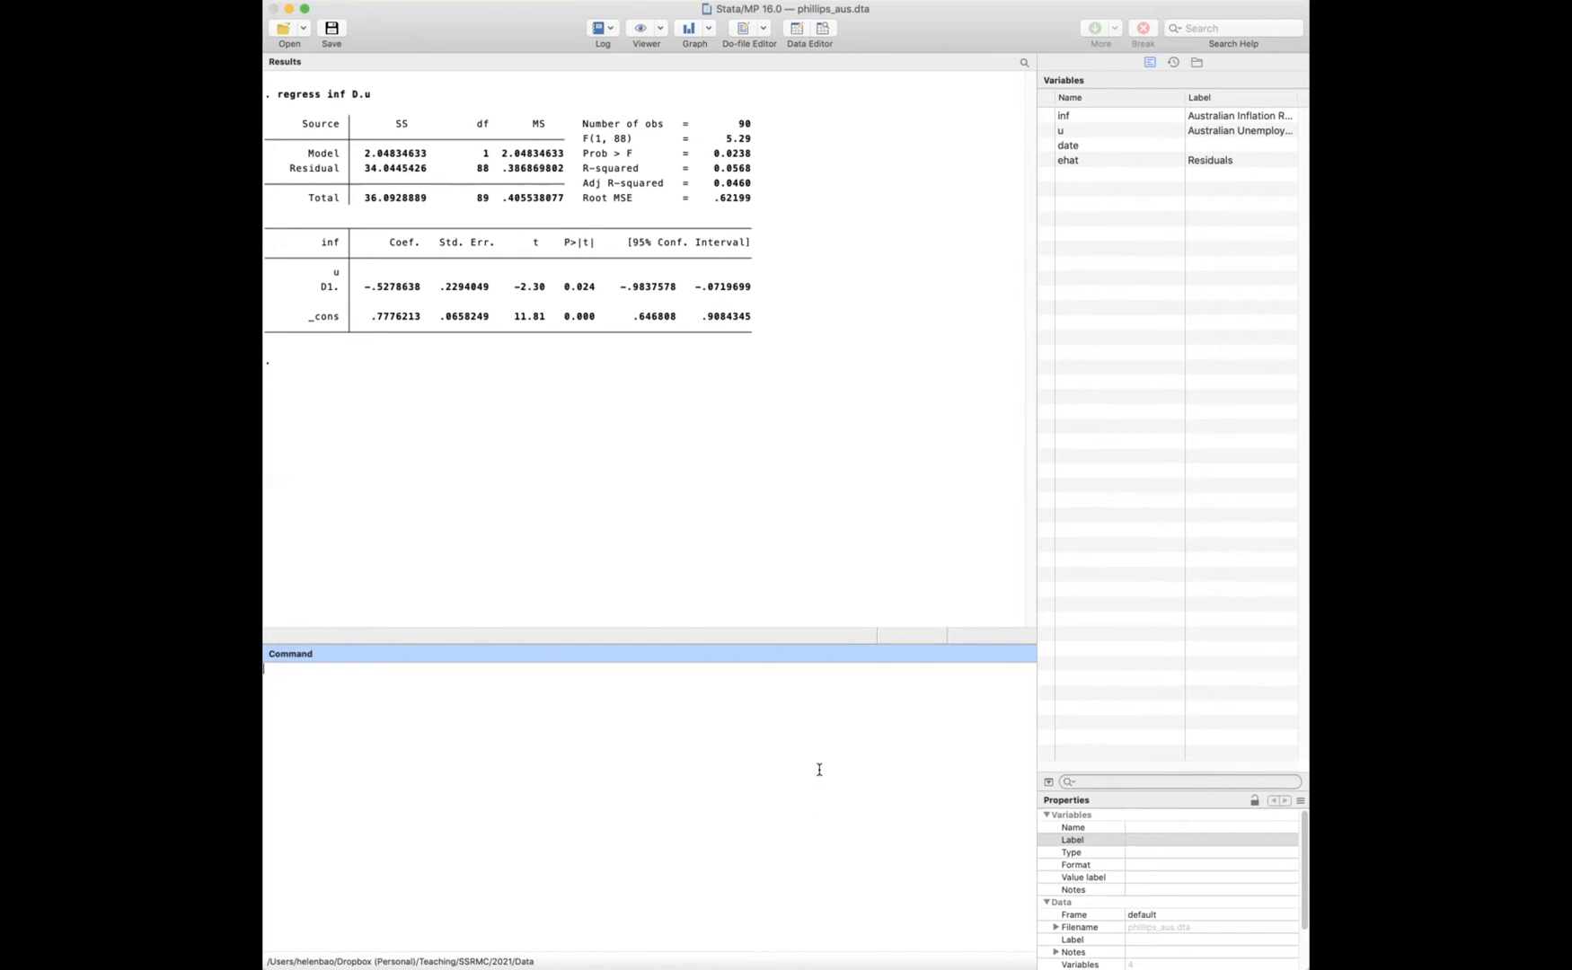
# Step: Run the Breusch-Godfrey LM test with one lag on the inf regression using estat bgodfrey, lags(1)
pyautogui.write('stat b')
pyautogui.write('godfrey, lags(1)')
pyautogui.press('Return')
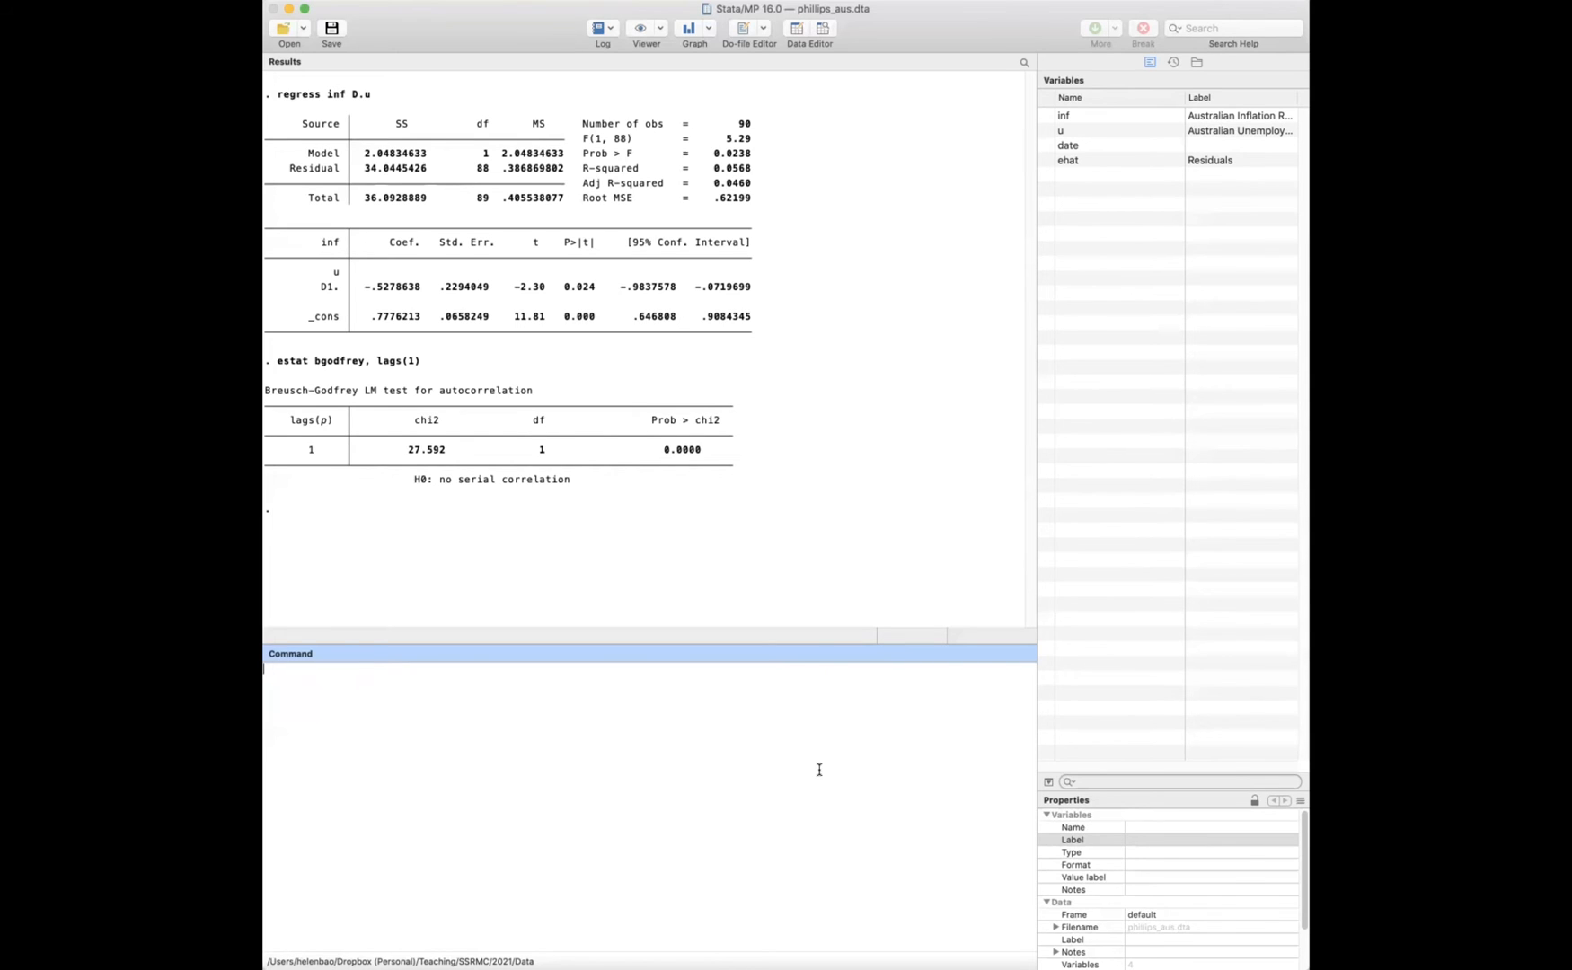
# Step: Reuse the Breusch-Godfrey test command with four lags, as estat bgodfrey, lags(4)
pyautogui.moveTo(422, 363); pyautogui.dragTo(279, 366)
pyautogui.press('super+c')
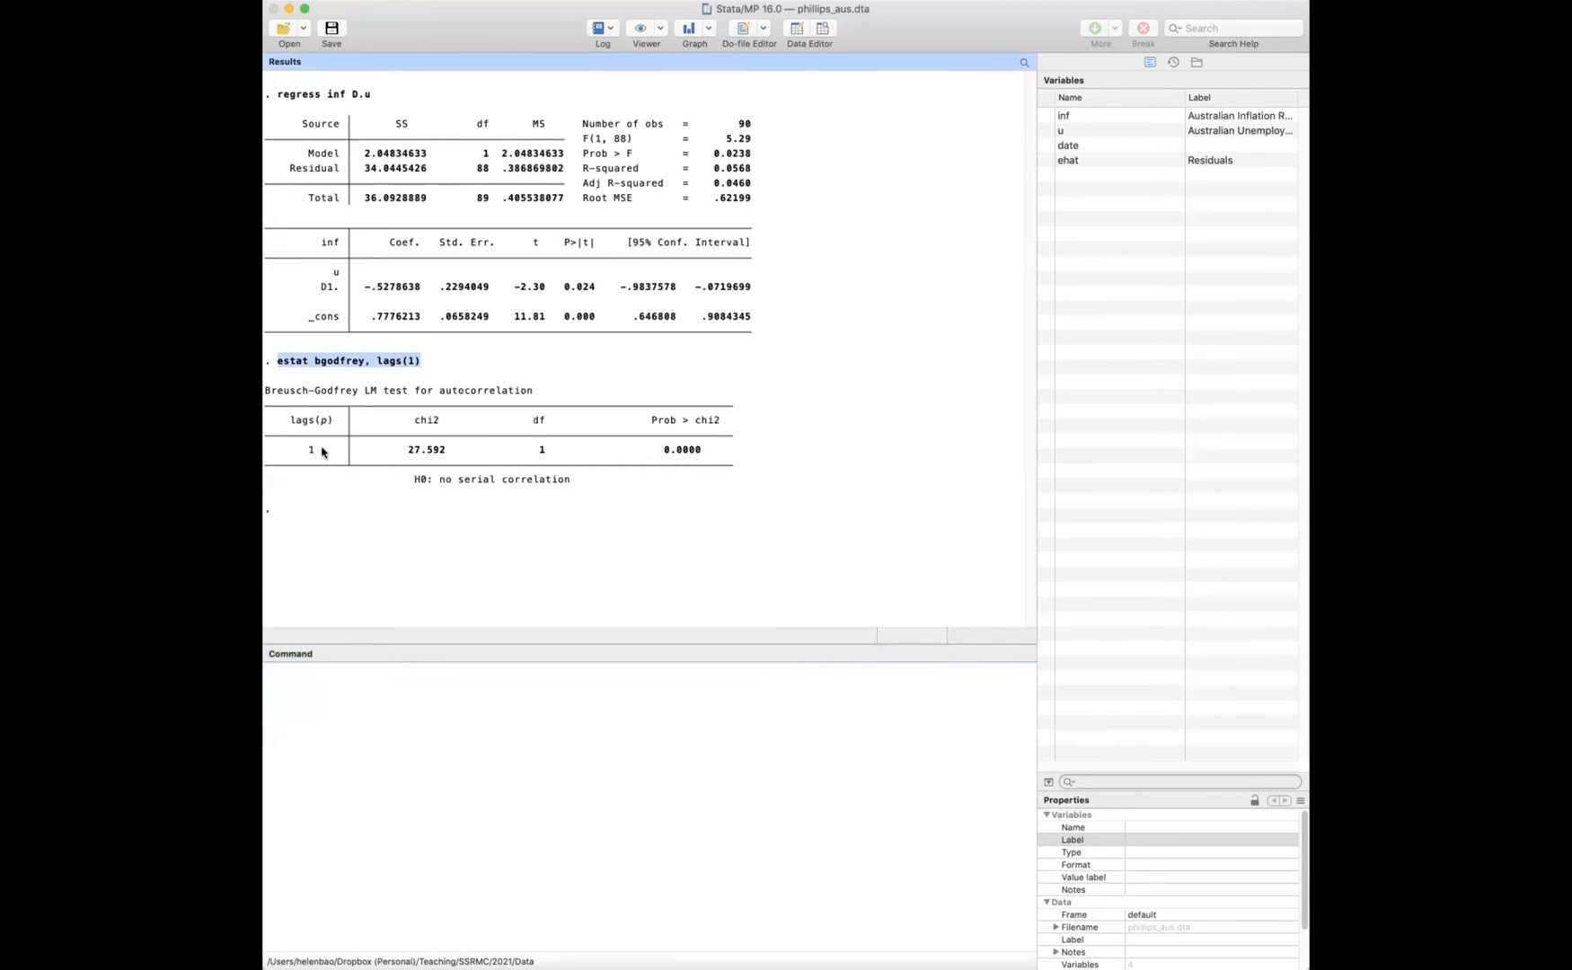
pyautogui.click(370, 813)
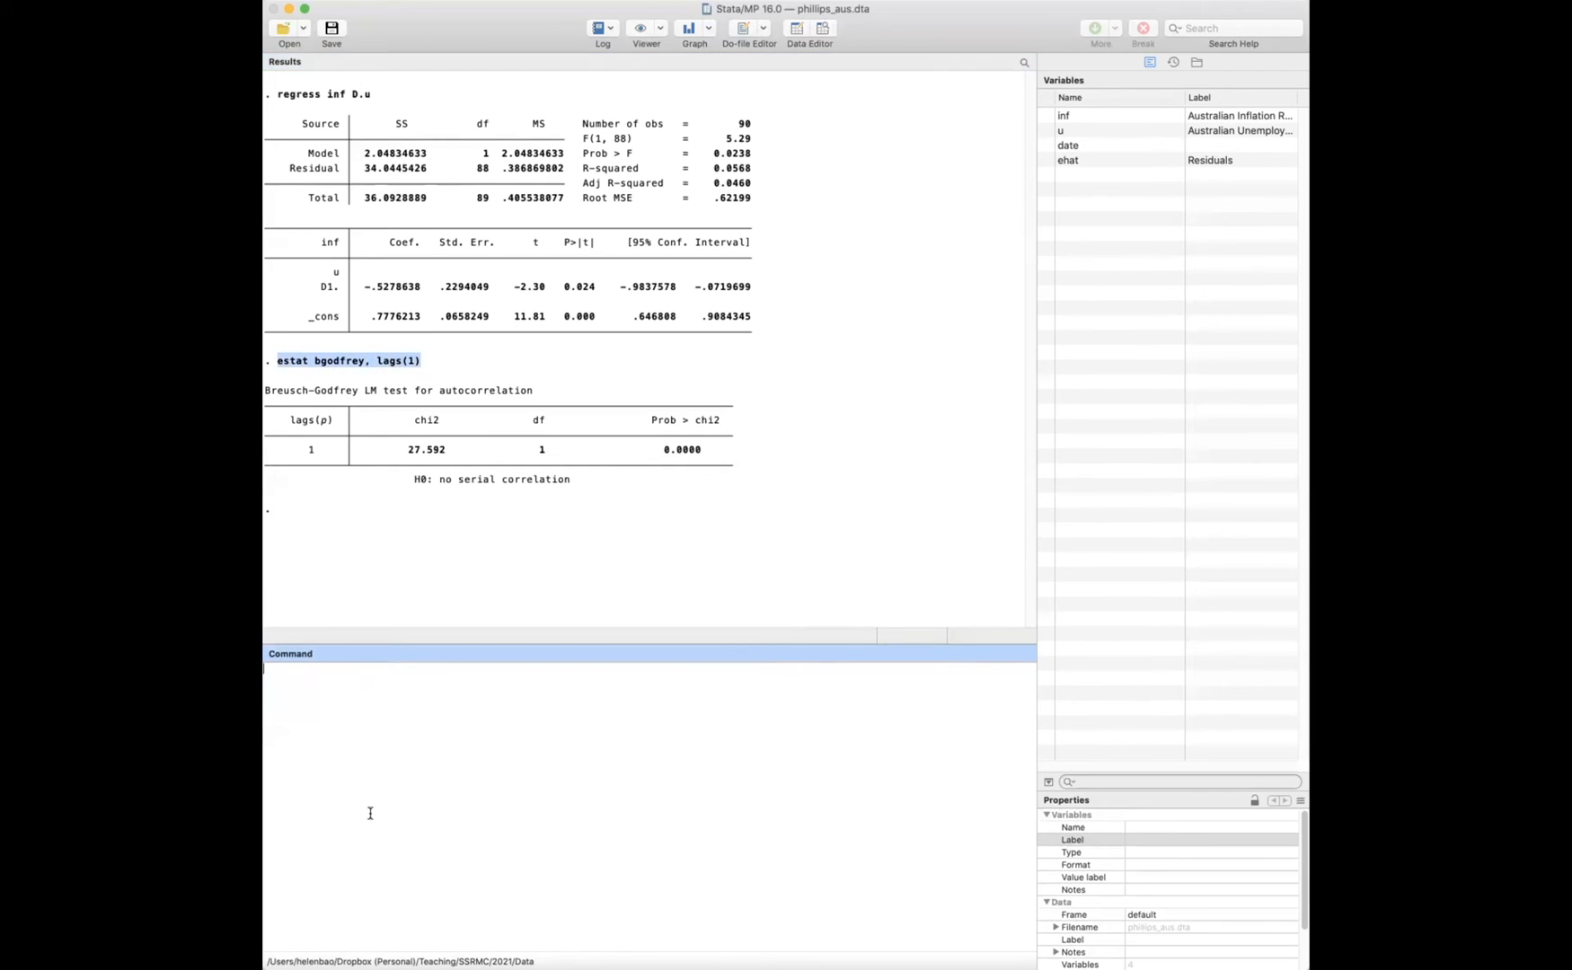
pyautogui.press('super+v')
pyautogui.press('Delete')
pyautogui.write('4')
pyautogui.press('Return')
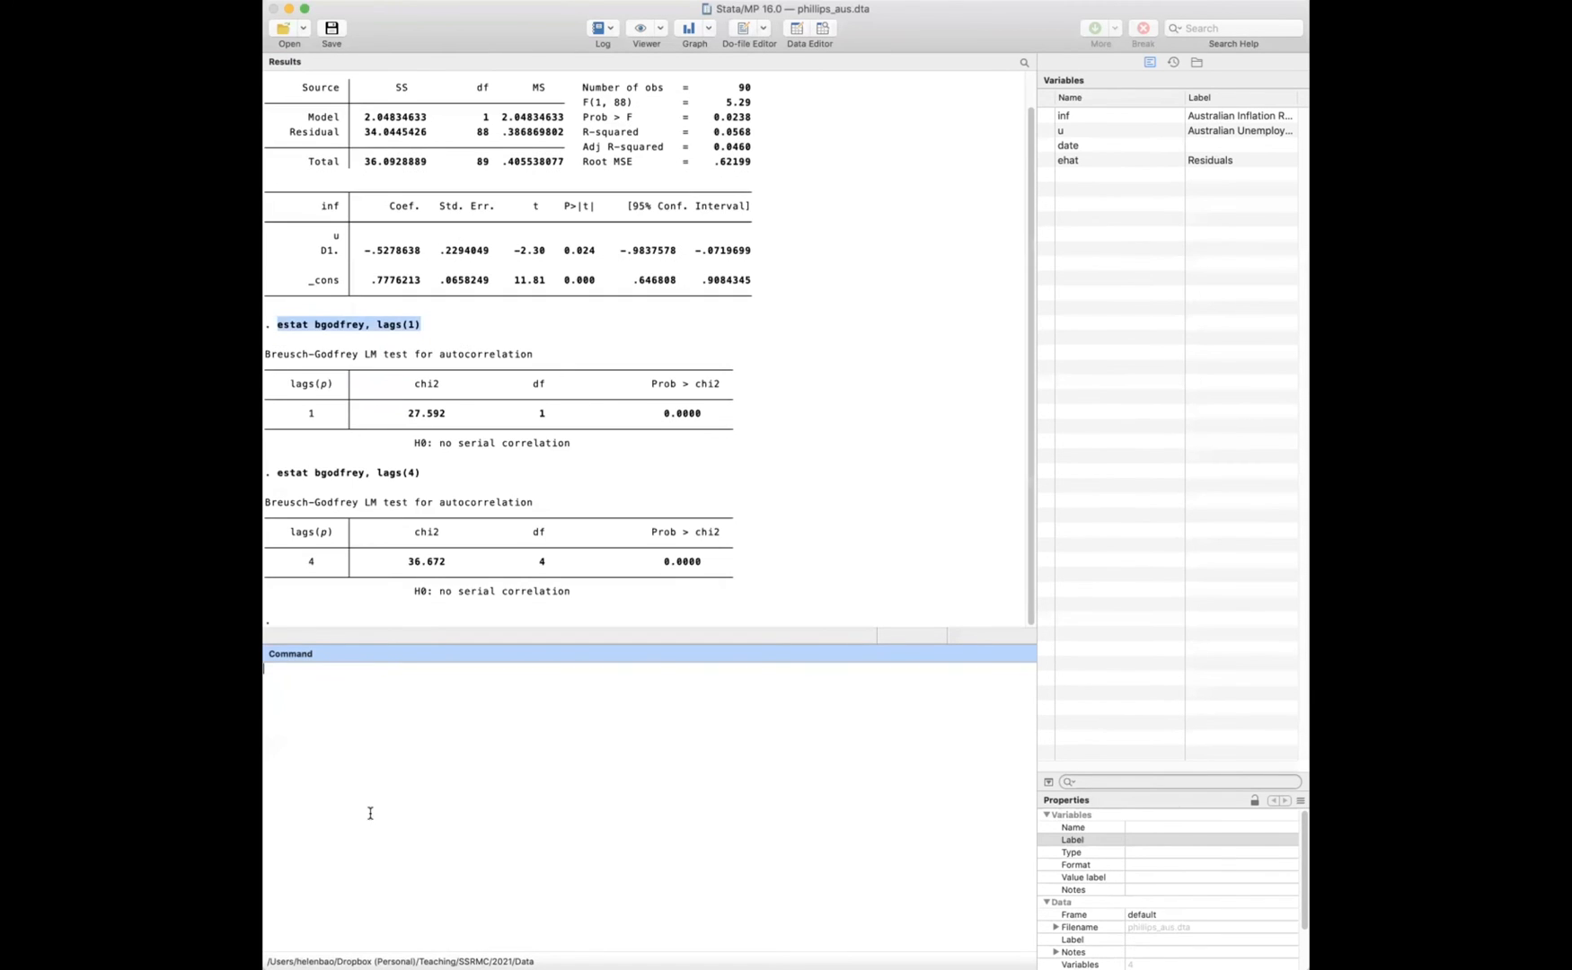